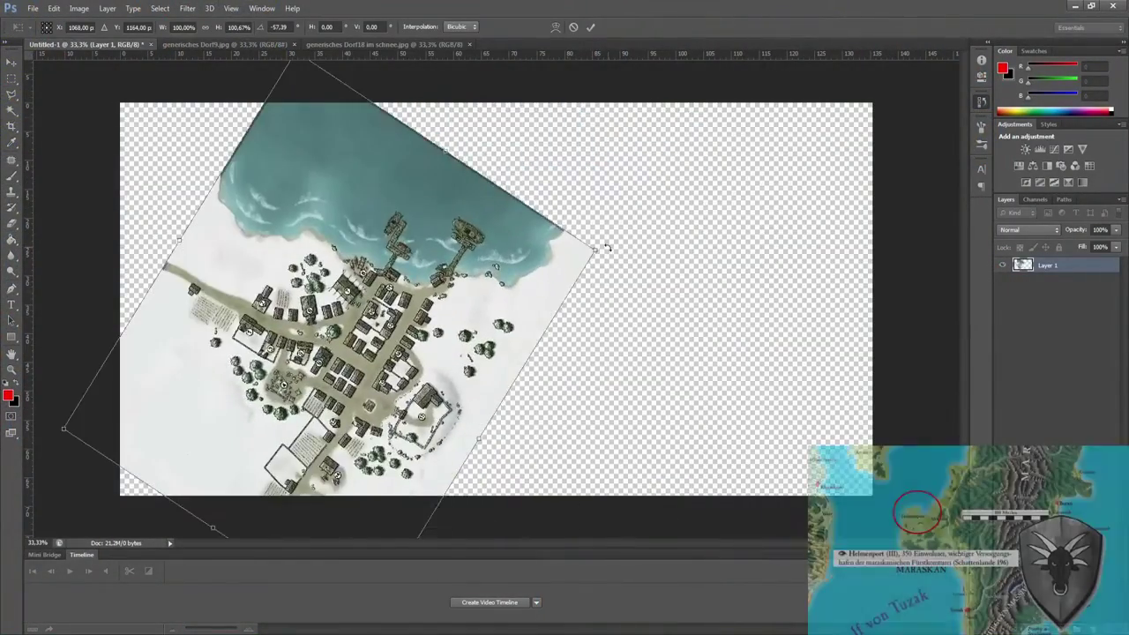
- Rotate the pasted village map diagonally and begin cropping the canvas to a square
mouse_move(569, 99)
mouse_down()
mouse_move(701, 252)
mouse_move(671, 177)
mouse_up()
key(Return)
key(c)
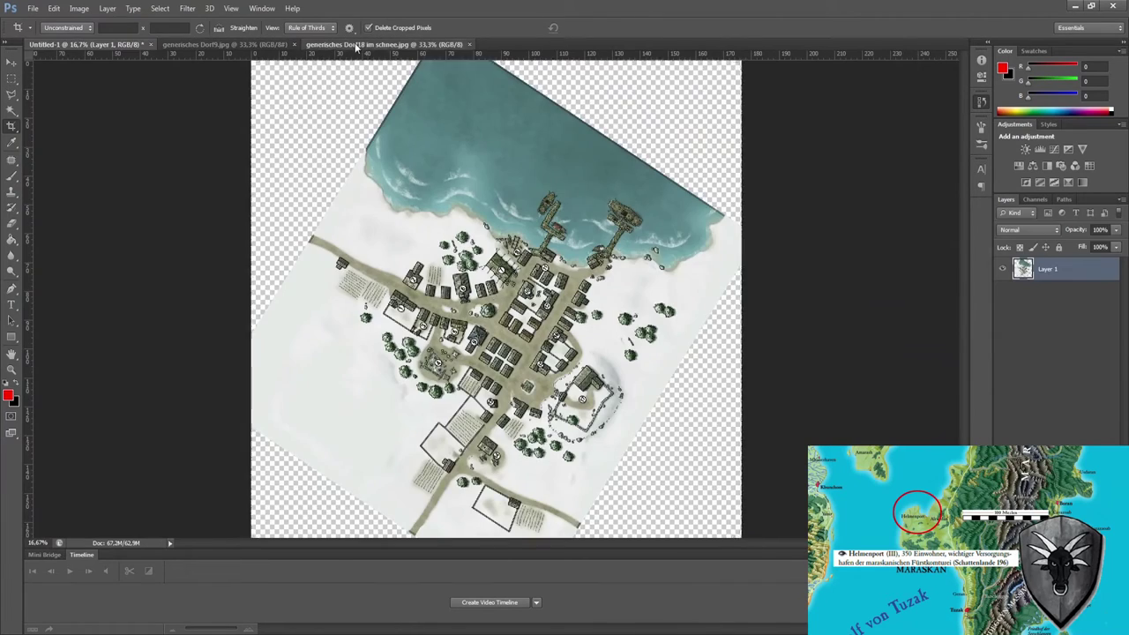
- Check the generisches Dorf9.jpg reference, then add empty Layer 2 above the map for sketching
click(247, 45)
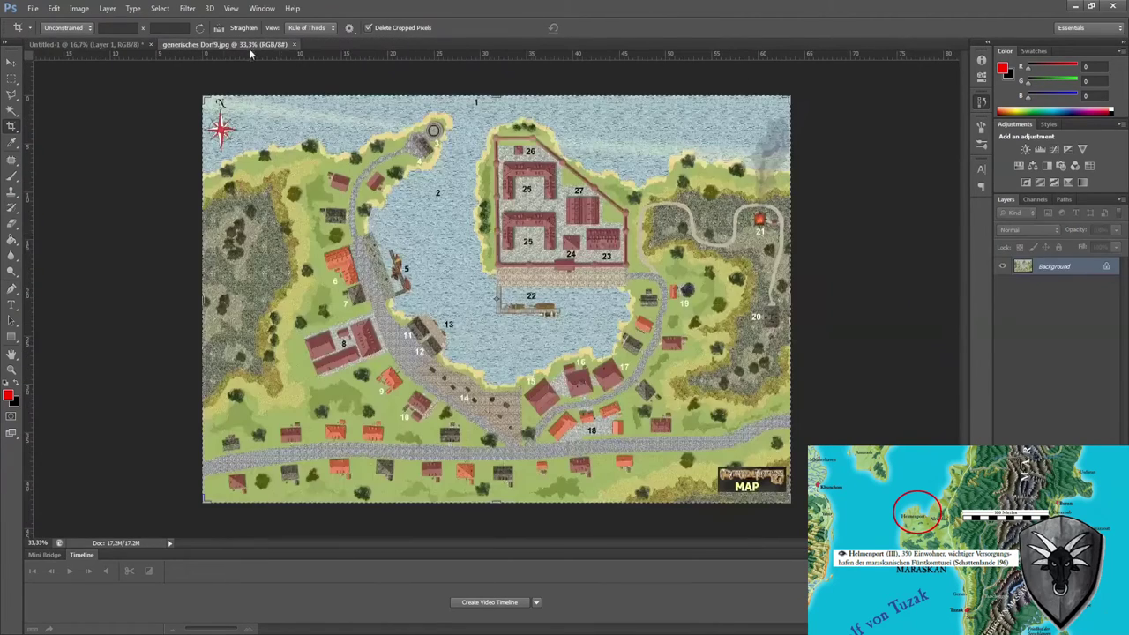
click(83, 45)
key(ctrl+shift+alt+n)
key(b)
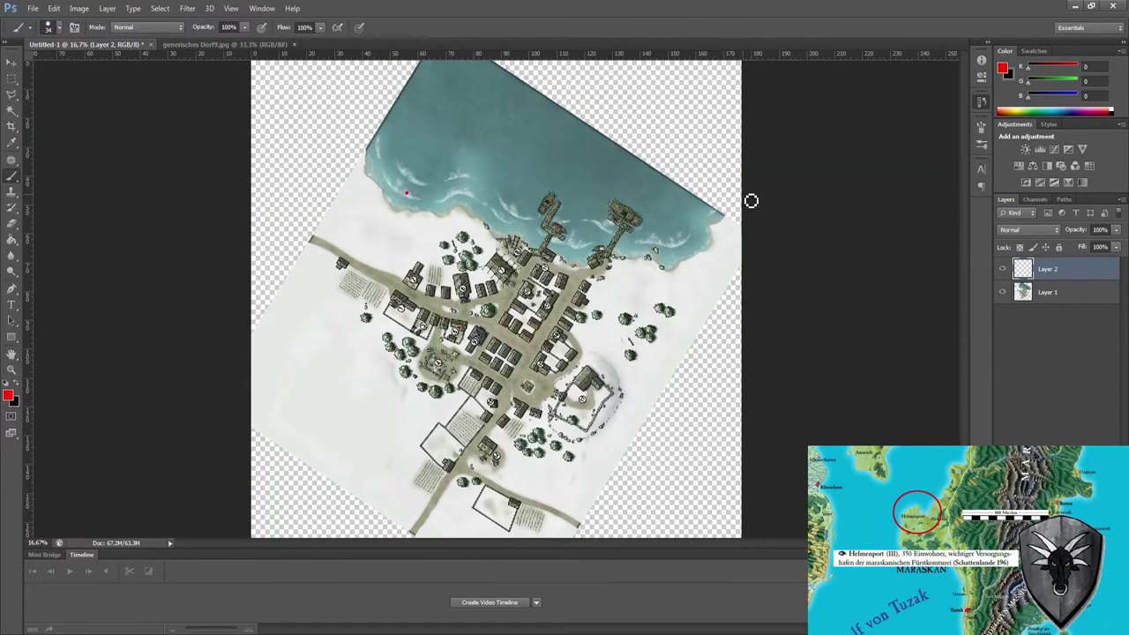
- In black, sketch the coastline across the top and the main roads through town
click(19, 391)
mouse_move(315, 62)
mouse_down()
mouse_move(444, 222)
mouse_move(812, 300)
mouse_up()
drag(596, 268, 416, 530)
drag(311, 242, 752, 369)
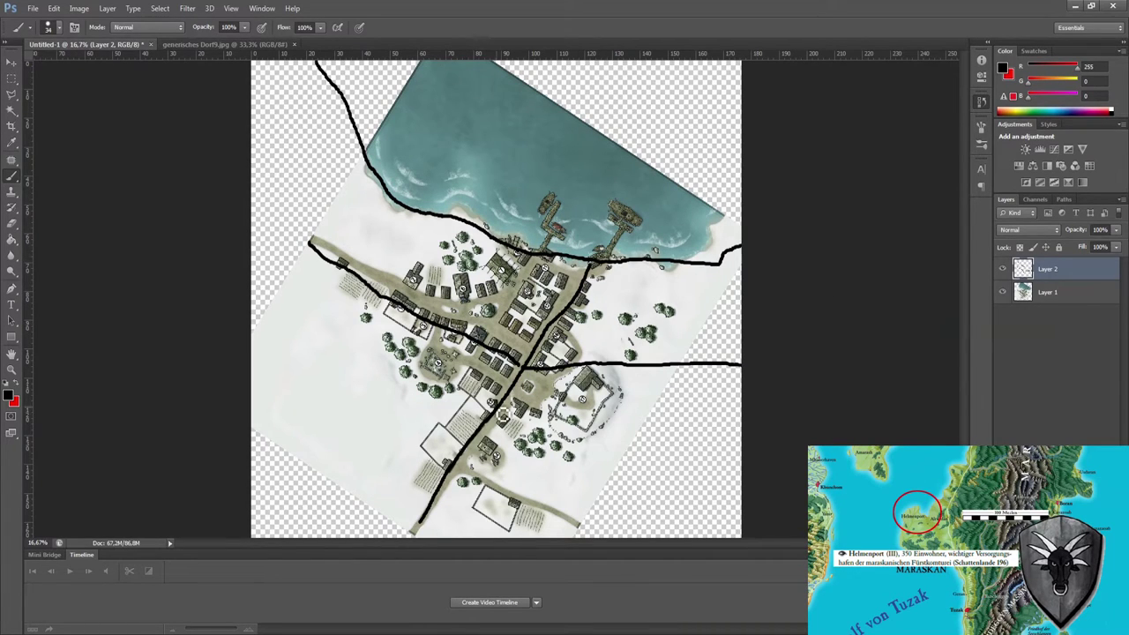
mouse_move(393, 343)
mouse_down()
mouse_move(501, 402)
mouse_move(631, 402)
mouse_up()
- Sketch the round central plaza, two roads leaving it, and three piers into the sea
drag(565, 316, 655, 315)
drag(556, 371, 498, 353)
drag(466, 275, 560, 314)
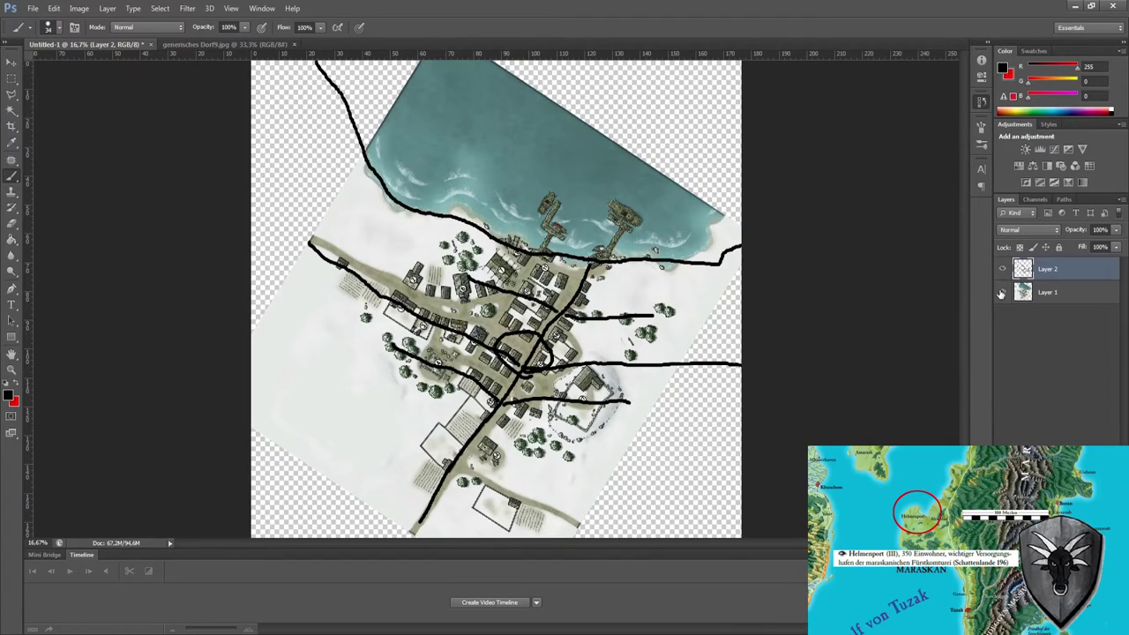
drag(572, 196, 539, 244)
drag(635, 201, 599, 261)
drag(513, 188, 483, 245)
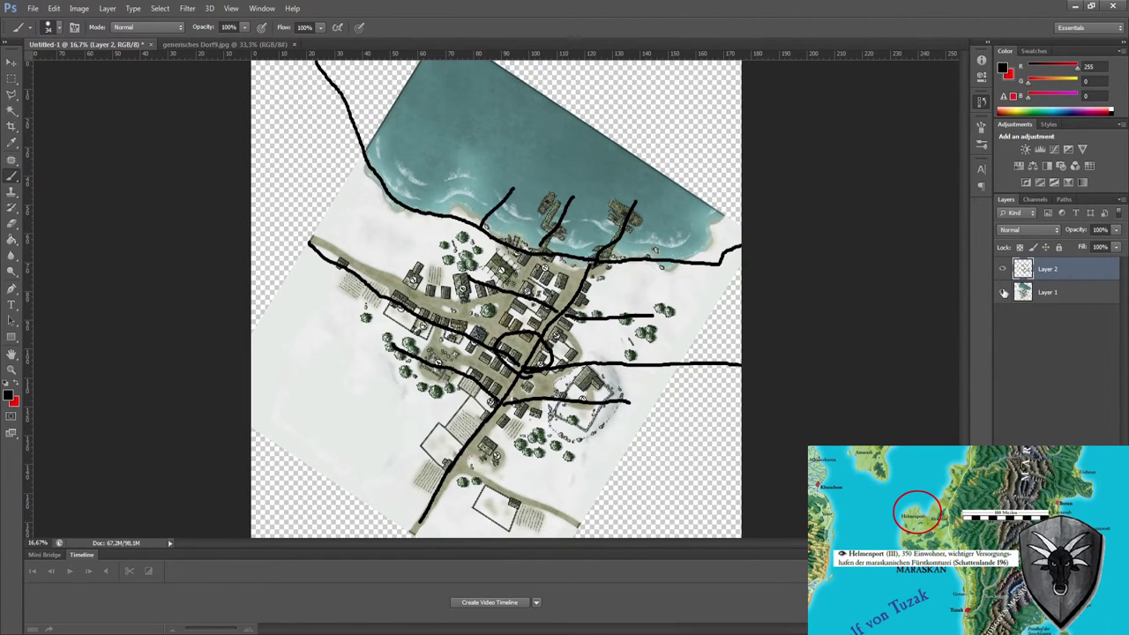
key(m)
key(ctrl+shift+alt+n)
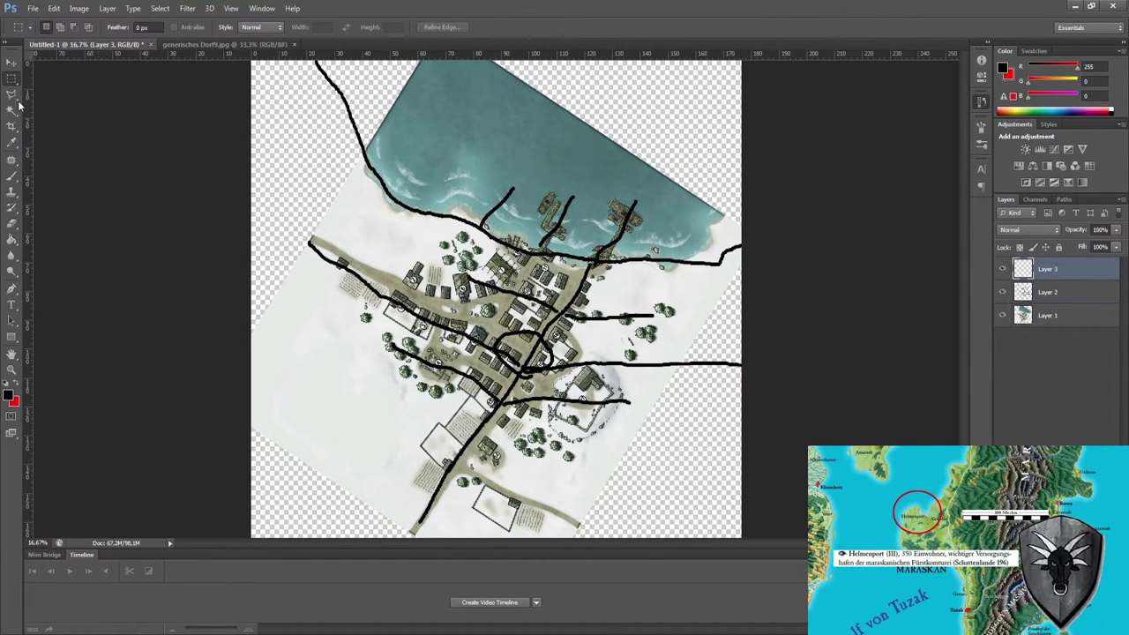
- Paint a yellow-green line along the coast
key(i)
key(b)
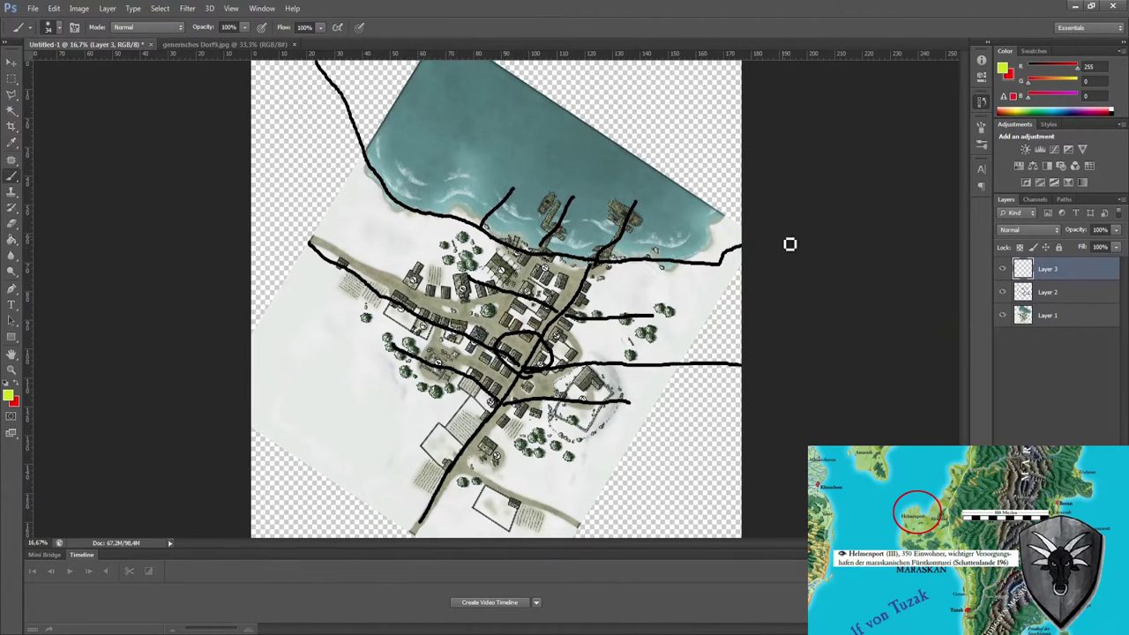
mouse_move(743, 245)
mouse_down()
mouse_move(721, 265)
mouse_move(313, 60)
mouse_up()
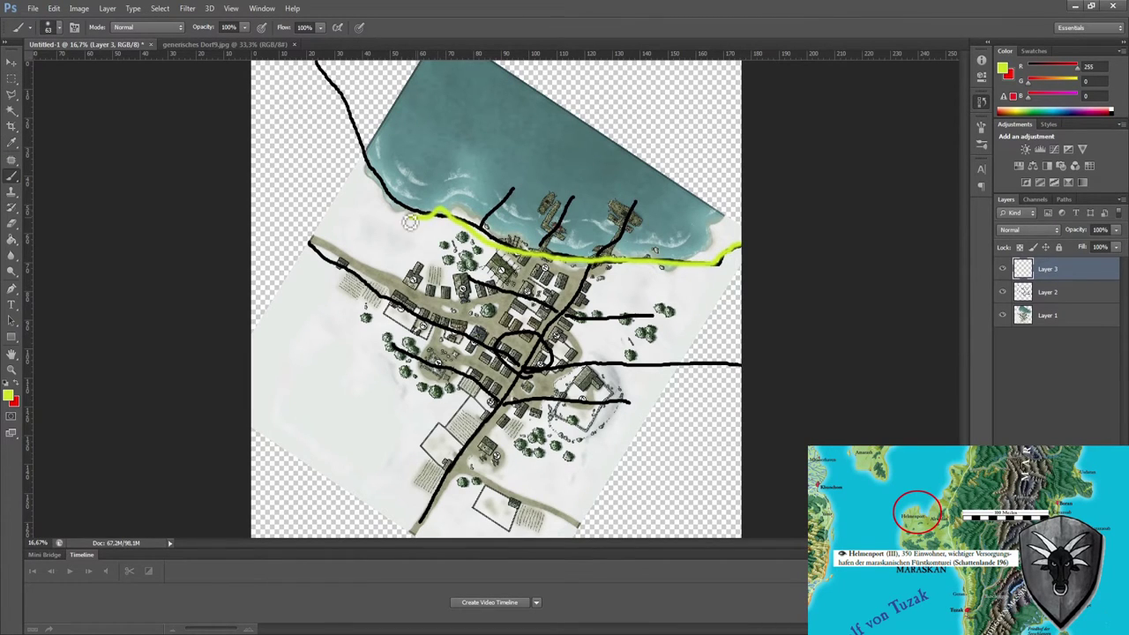
- Select the whole sea area on the original map layer with the Magic Wand
click(11, 111)
key(alt+bracketleft)
key(alt+bracketleft)
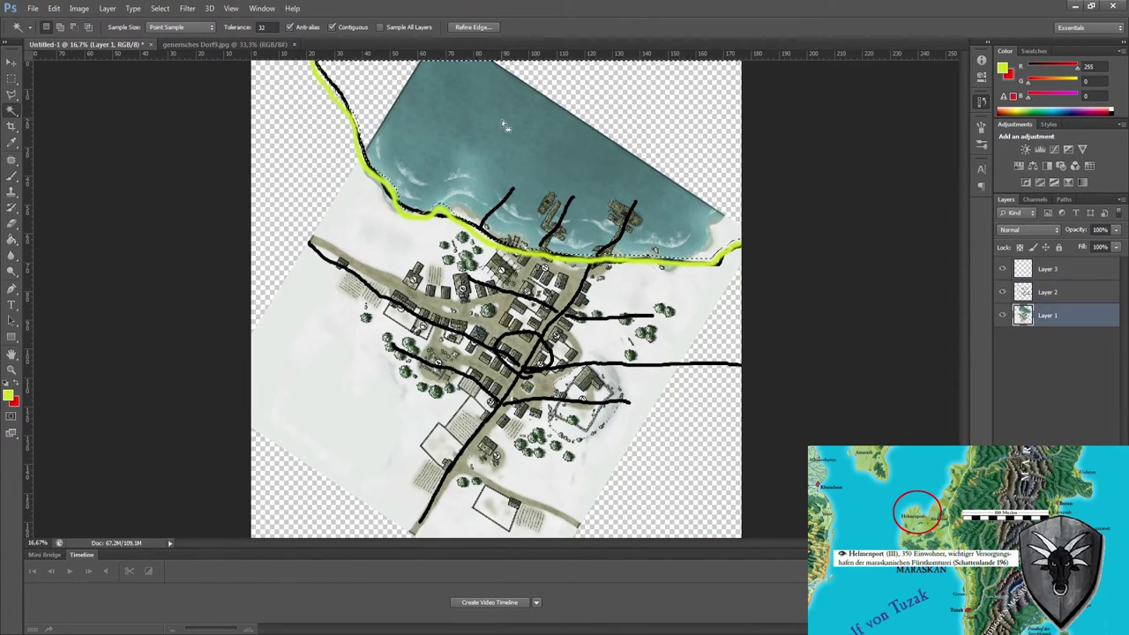
click(468, 216)
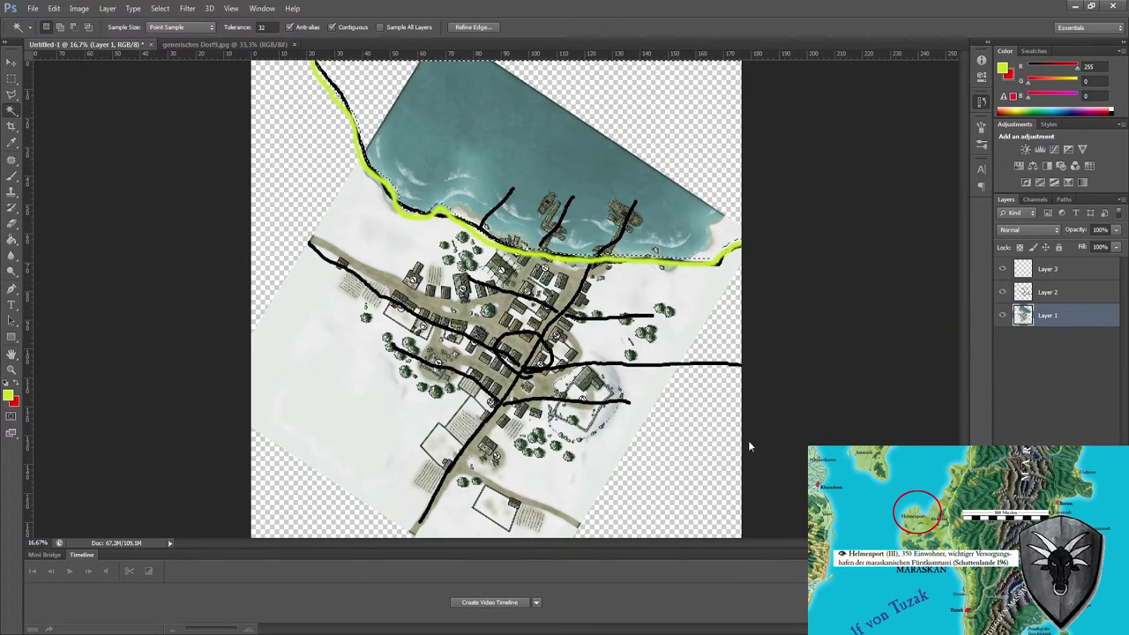
key(alt+bracketright)
key(alt+bracketleft)
click(551, 165)
- Copy the sea onto its own layer, enlarge it to about 173%, and hide it
key(ctrl+j)
key(ctrl+t)
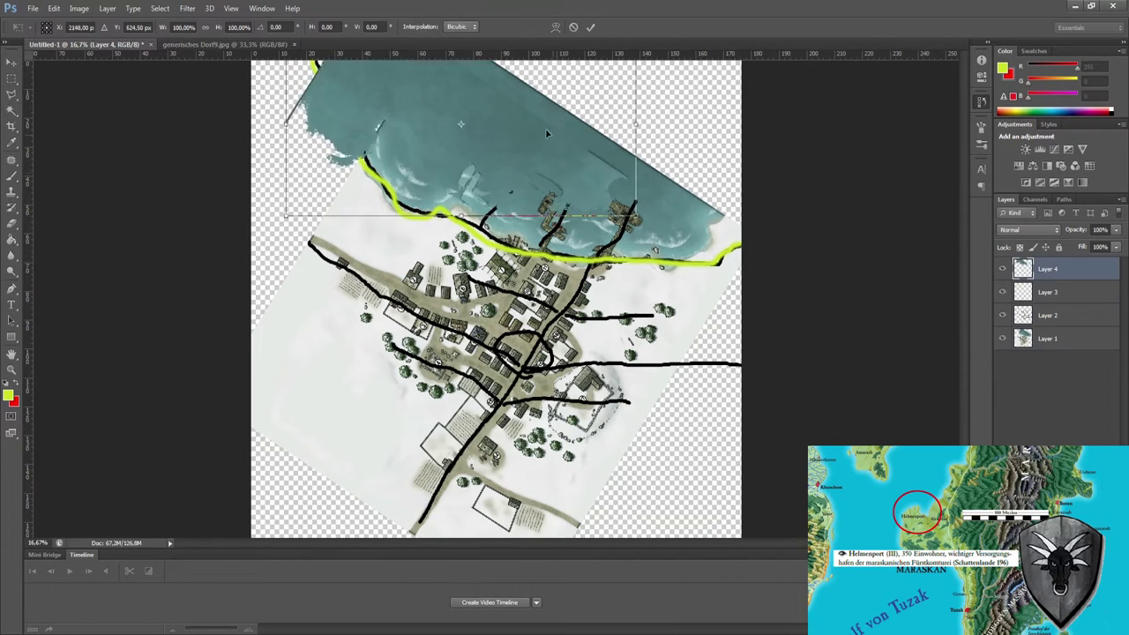
drag(740, 60, 640, 42)
key(Return)
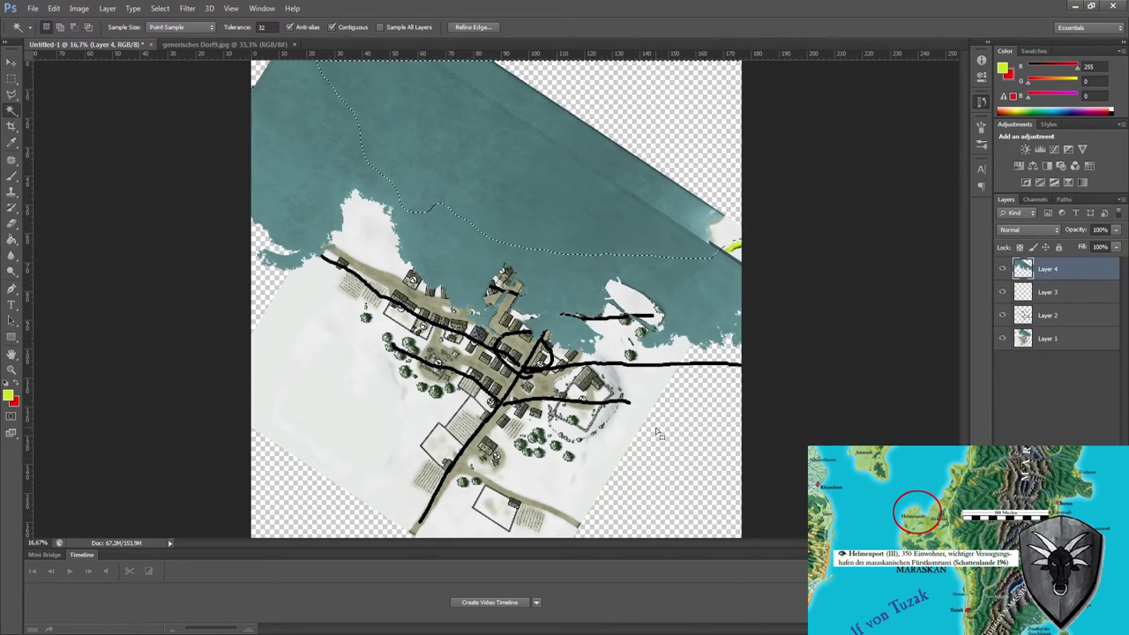
click(1002, 269)
- Copy the sea again, scale and rotate it over the map, hide the map, and fill teal gaps
click(1048, 338)
key(ctrl+j)
key(ctrl+t)
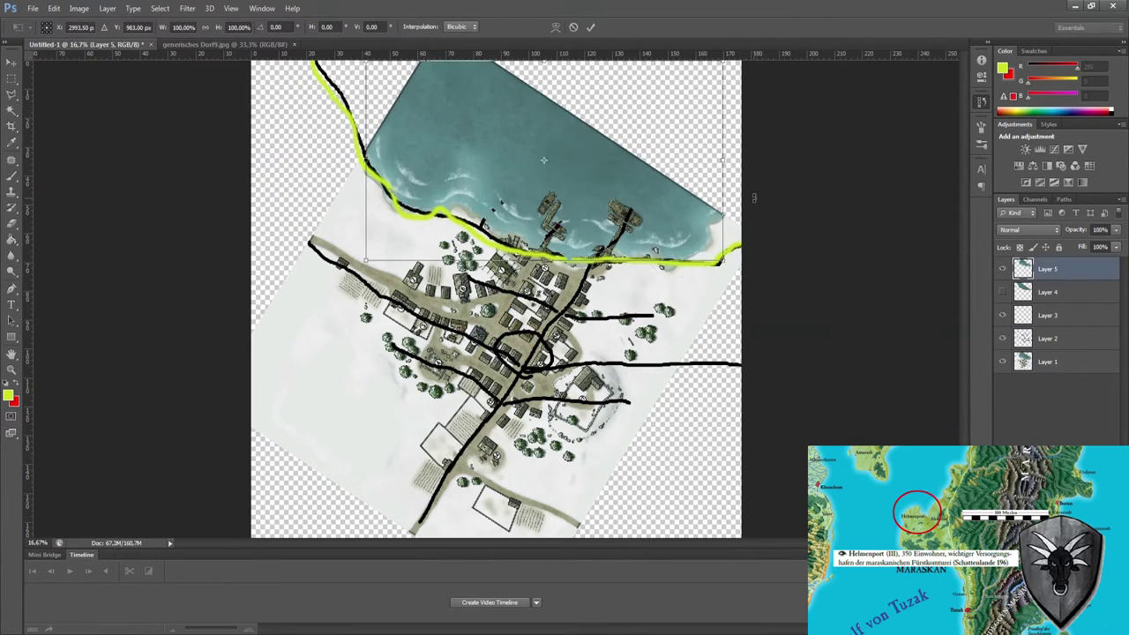
mouse_move(742, 264)
mouse_down()
mouse_move(684, 292)
mouse_move(789, 177)
mouse_up()
key(Return)
click(1002, 361)
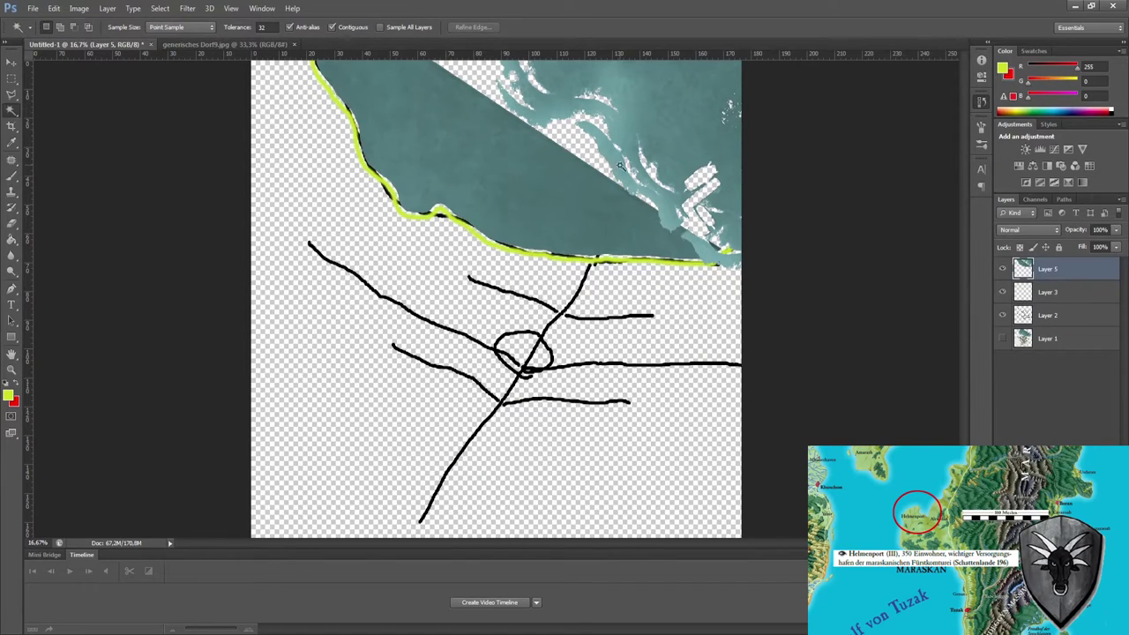
key(m)
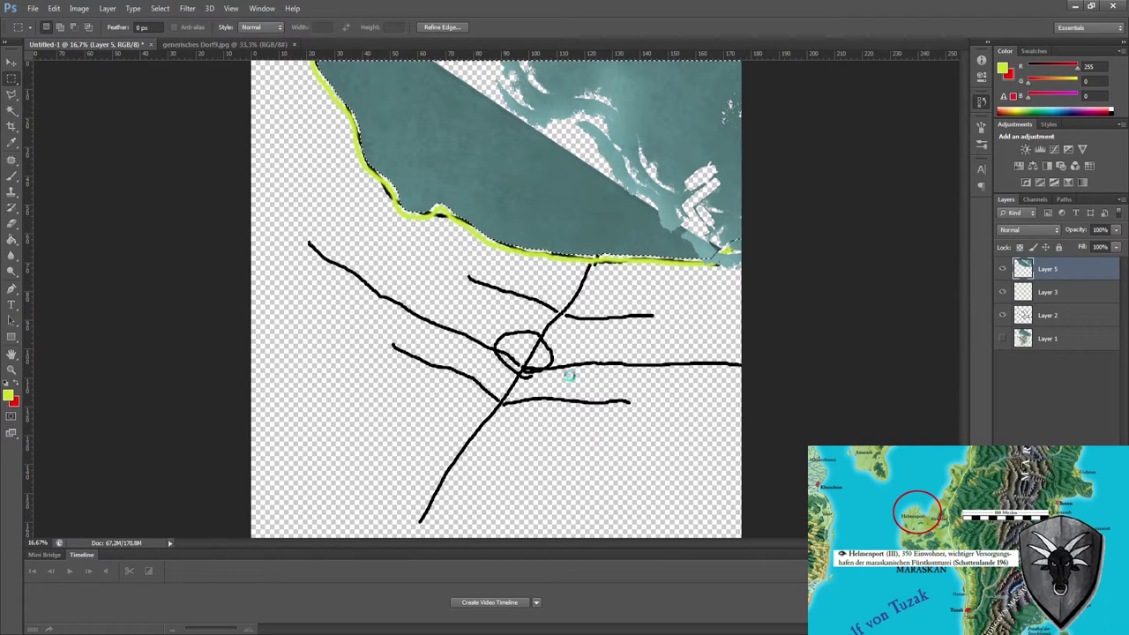
key(ctrl+d)
- On a new layer, paint yellow-green along the coast from upper left to the right edge
click(1046, 294)
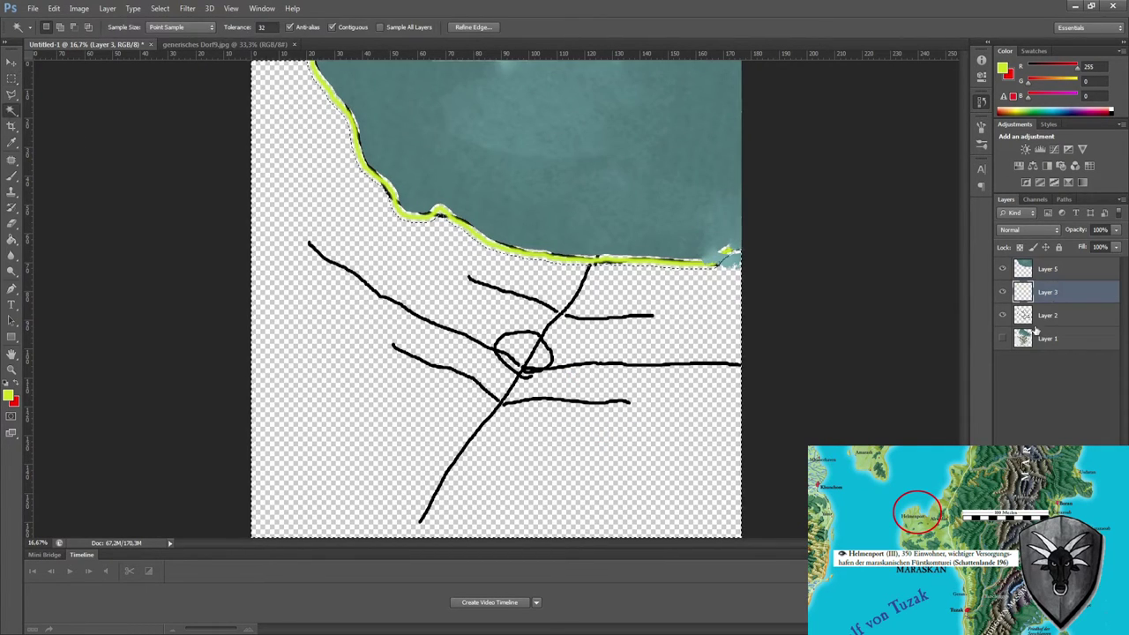
key(b)
key(ctrl+shift+alt+n)
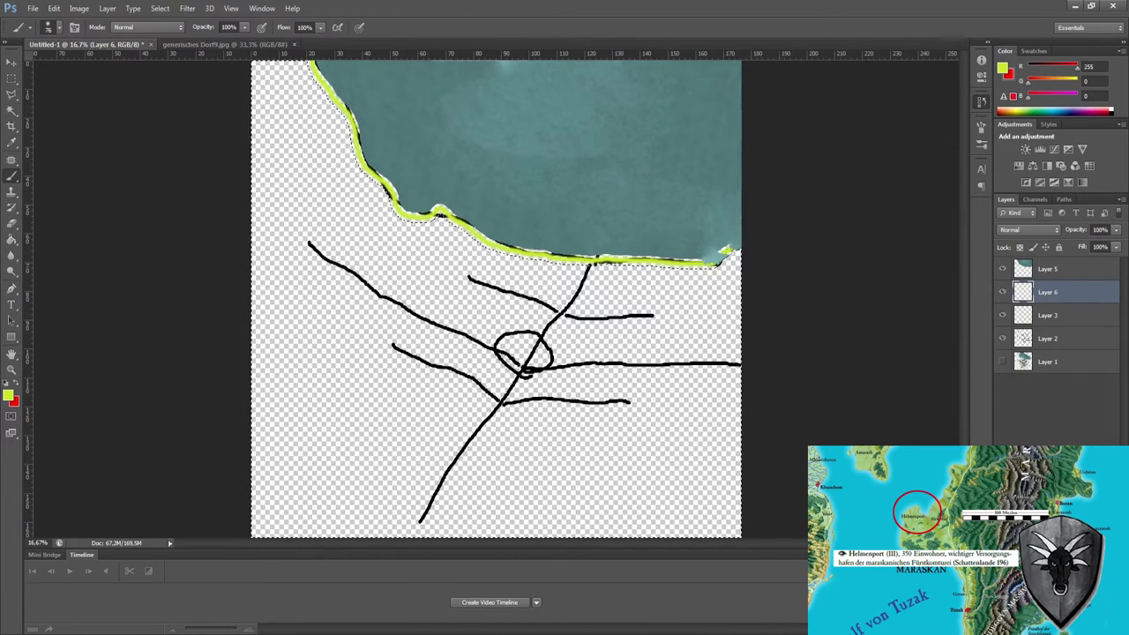
mouse_move(300, 64)
mouse_down()
mouse_move(362, 170)
mouse_move(477, 245)
mouse_up()
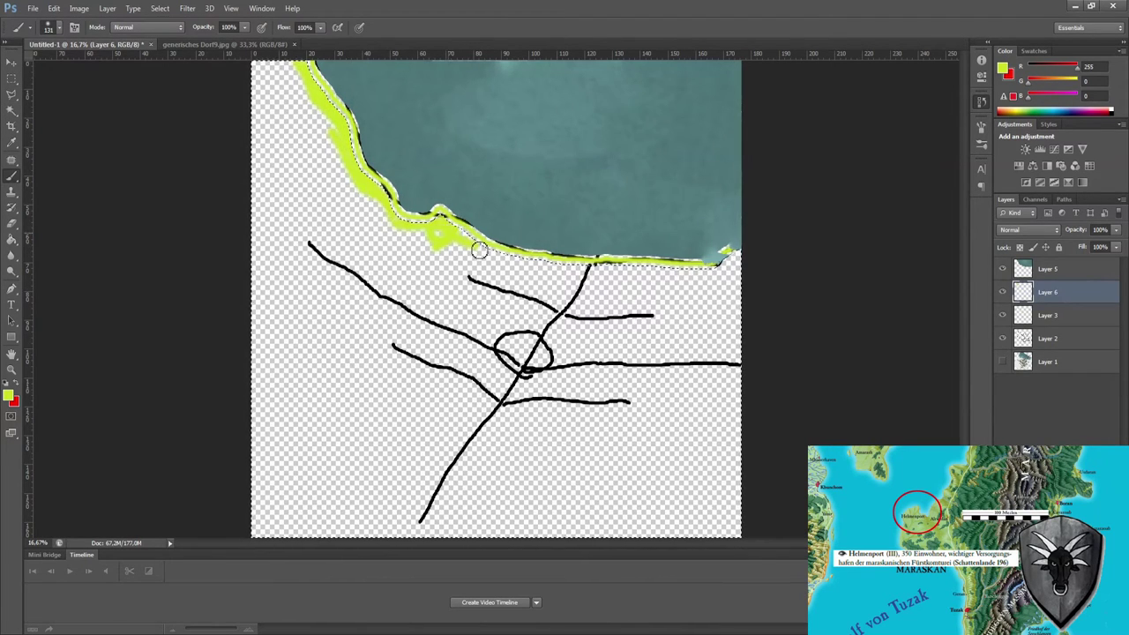
key(w)
click(1048, 268)
ctrl+click(1022, 269)
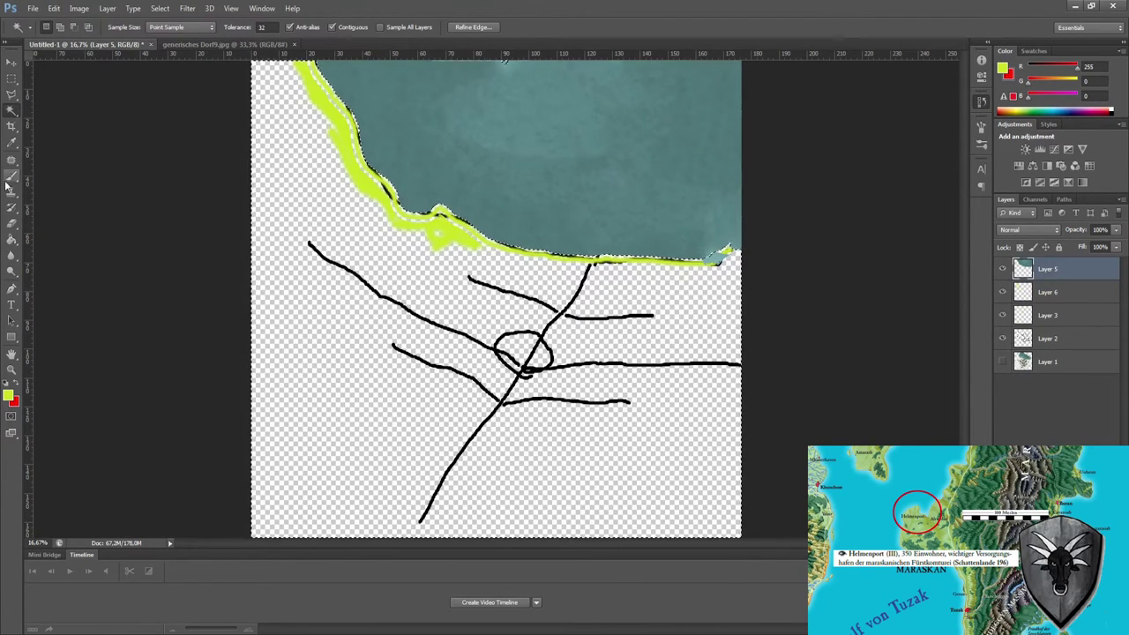
key(b)
mouse_move(420, 232)
mouse_down()
mouse_move(617, 258)
mouse_move(738, 252)
mouse_move(726, 294)
mouse_move(612, 285)
mouse_move(502, 252)
mouse_up()
- Select the empty land below the coast, fill it yellow-green, and paint over remaining gaps
key(w)
click(292, 69)
key(alt+BackSpace)
key(b)
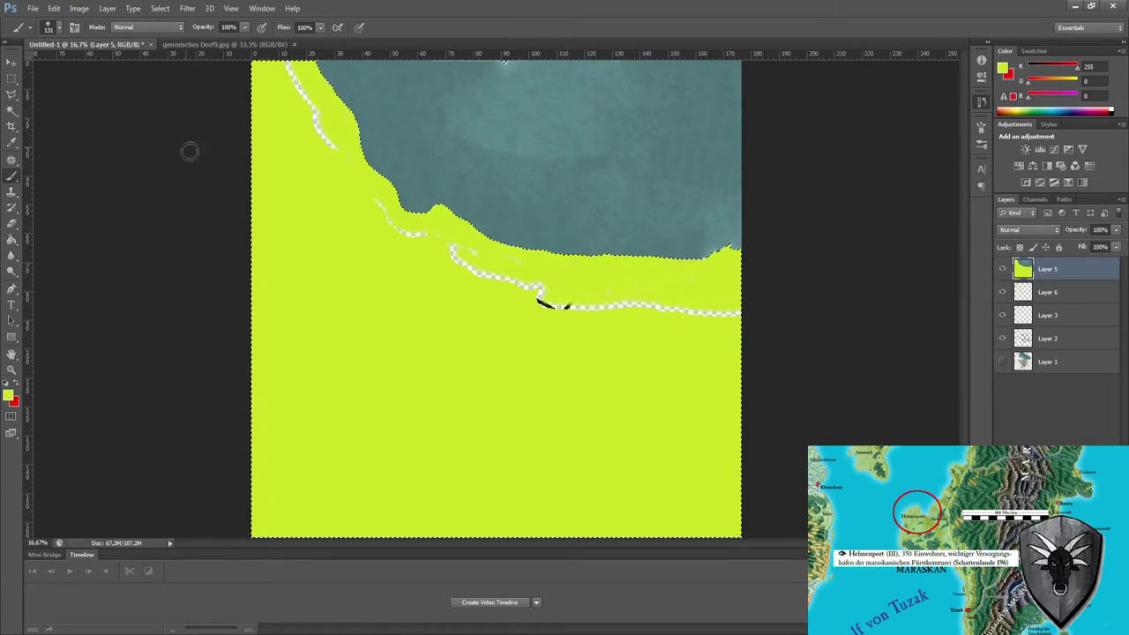
drag(305, 93, 349, 127)
mouse_move(472, 266)
mouse_down()
mouse_move(560, 303)
mouse_move(713, 317)
mouse_up()
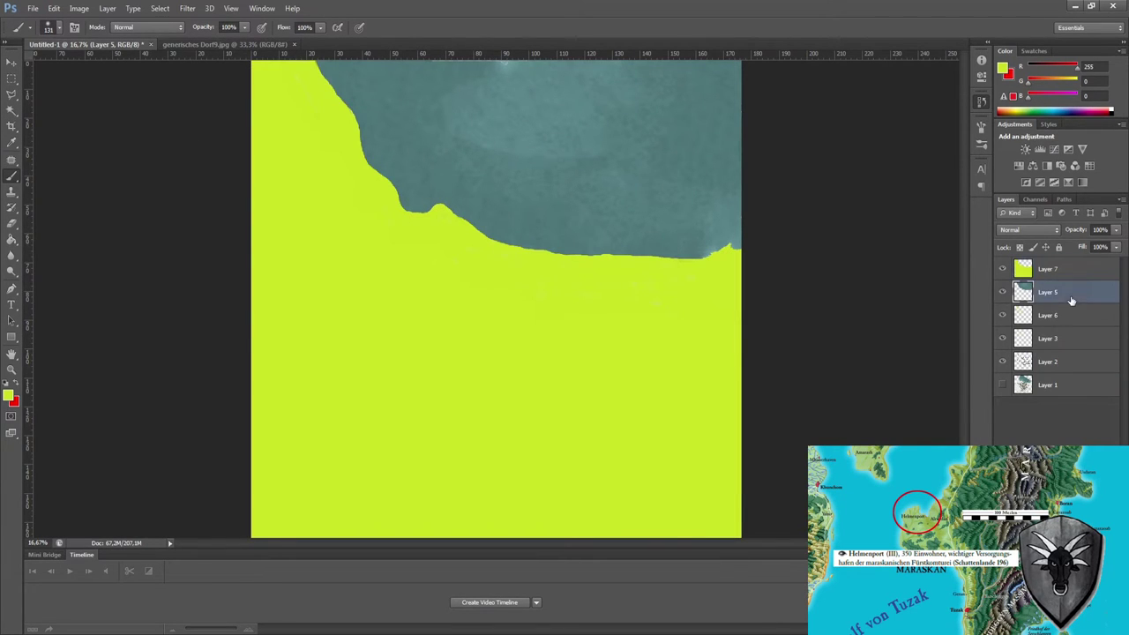
- Reorder layers so the land sits under the black sketch, merging away the old coastline layer
click(1003, 292)
mouse_move(1049, 268)
mouse_down()
mouse_move(1048, 326)
mouse_move(1048, 265)
mouse_up()
click(1049, 315)
key(ctrl+e)
click(1002, 292)
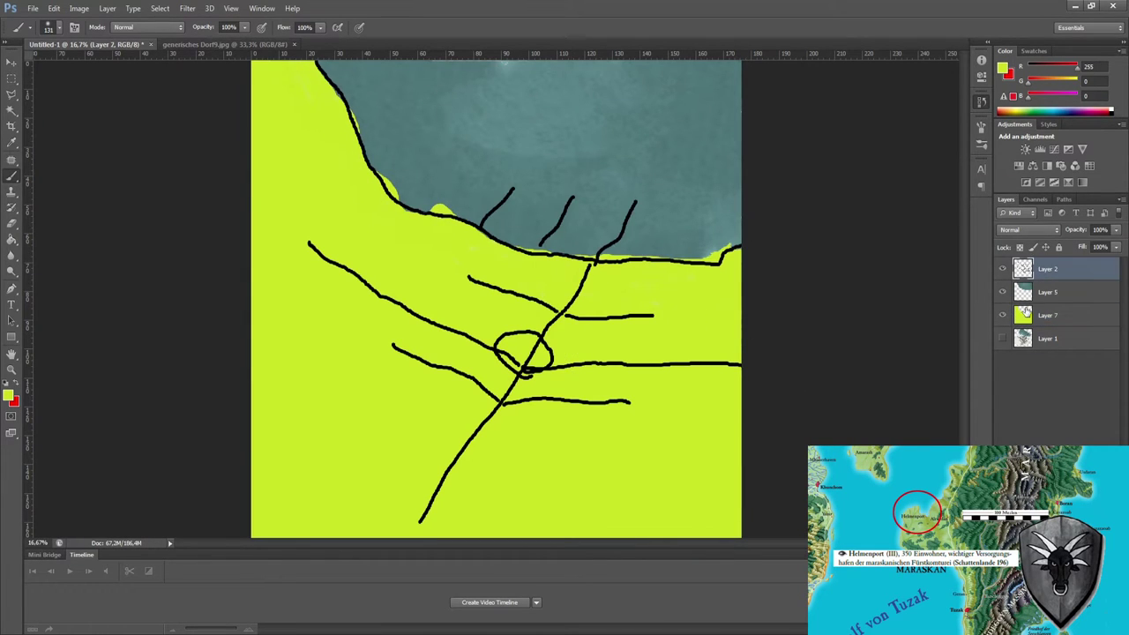
click(1048, 315)
- Paint a brighter yellow beach strip along the coastline on a new layer, undoing stray strokes
key(ctrl+shift+alt+n)
drag(734, 271, 344, 110)
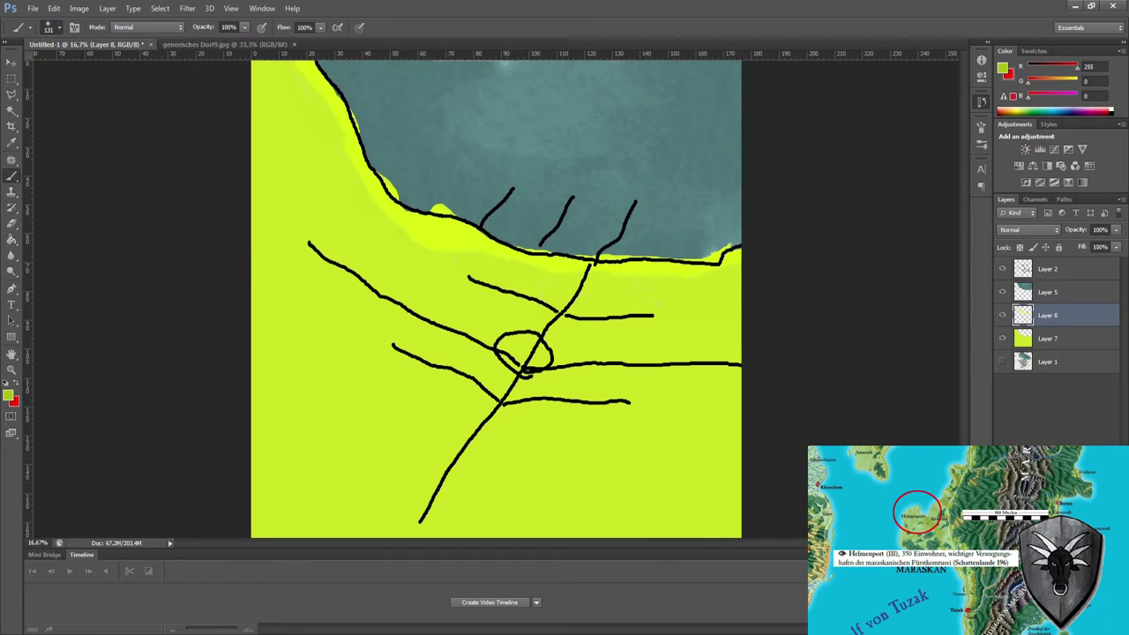
mouse_move(265, 159)
mouse_down()
mouse_move(312, 202)
mouse_move(370, 294)
mouse_up()
key(ctrl+alt+z)
key(ctrl+alt+z)
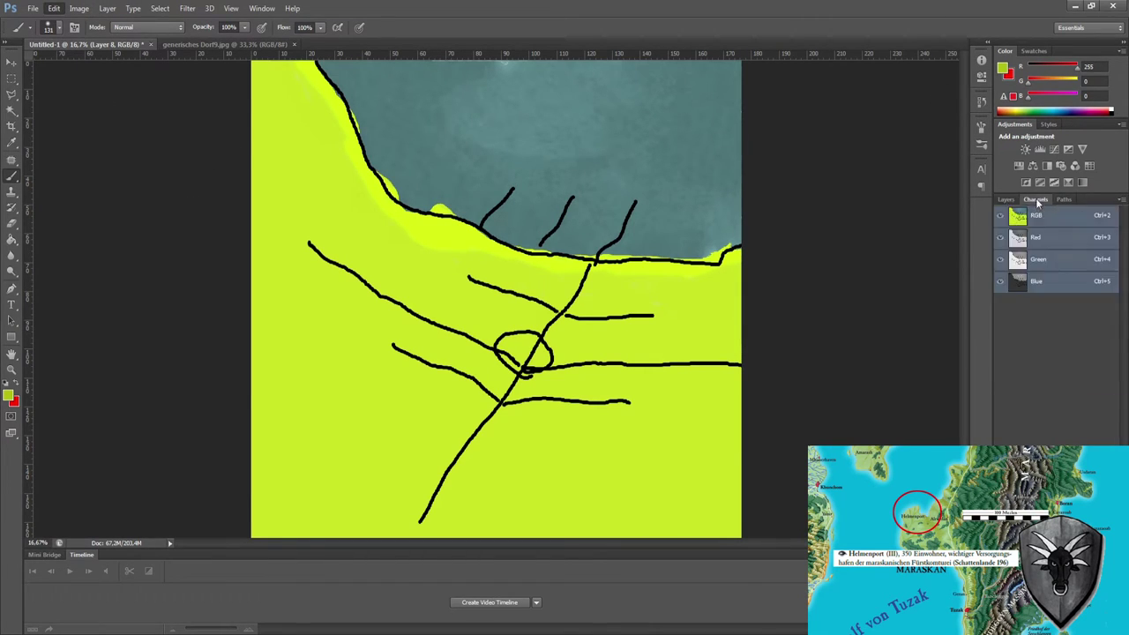
- Sample the yellow-green land colour and set the brush to Darken mode on the land layer
key(ctrl+alt+a)
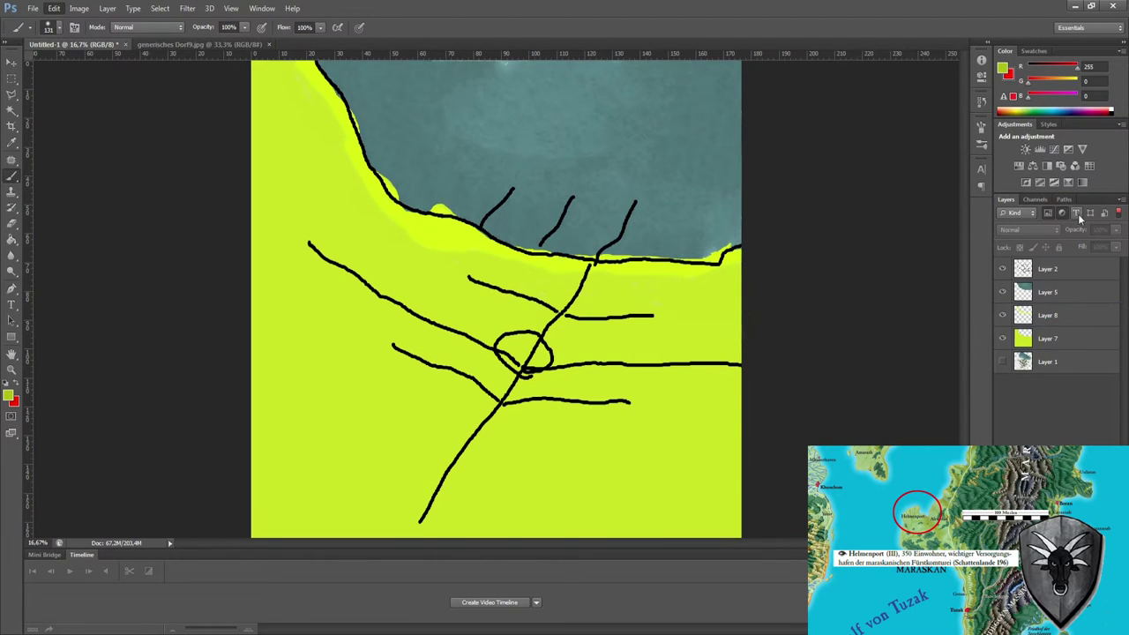
key(d)
key(i)
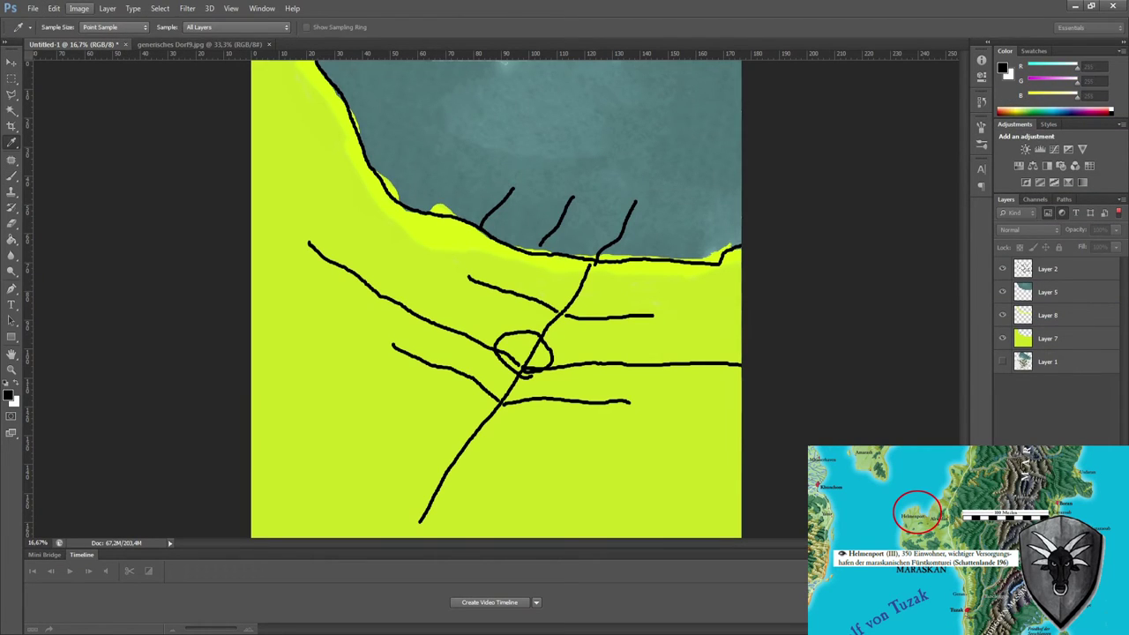
click(265, 79)
key(b)
key(alt+shift+k)
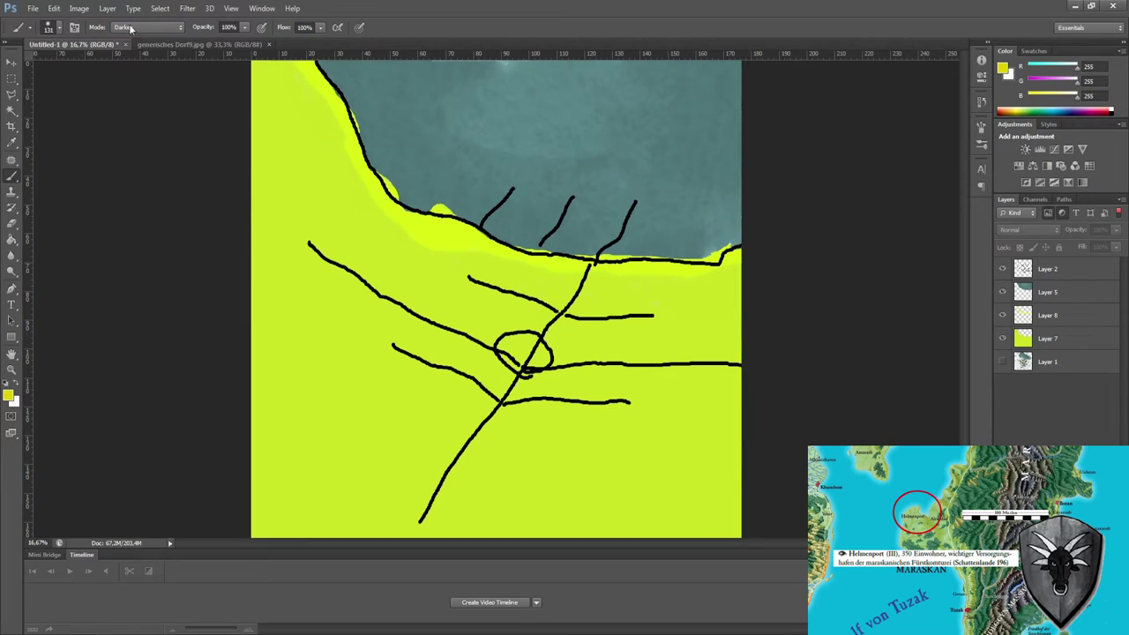
click(1048, 338)
- Paint wide darker-yellow bands diagonally across the land, then switch the brush to Lighten and Hard Light
mouse_move(256, 189)
mouse_down()
mouse_move(740, 358)
mouse_move(739, 401)
mouse_move(618, 353)
mouse_up()
drag(737, 393, 249, 231)
drag(283, 170, 371, 273)
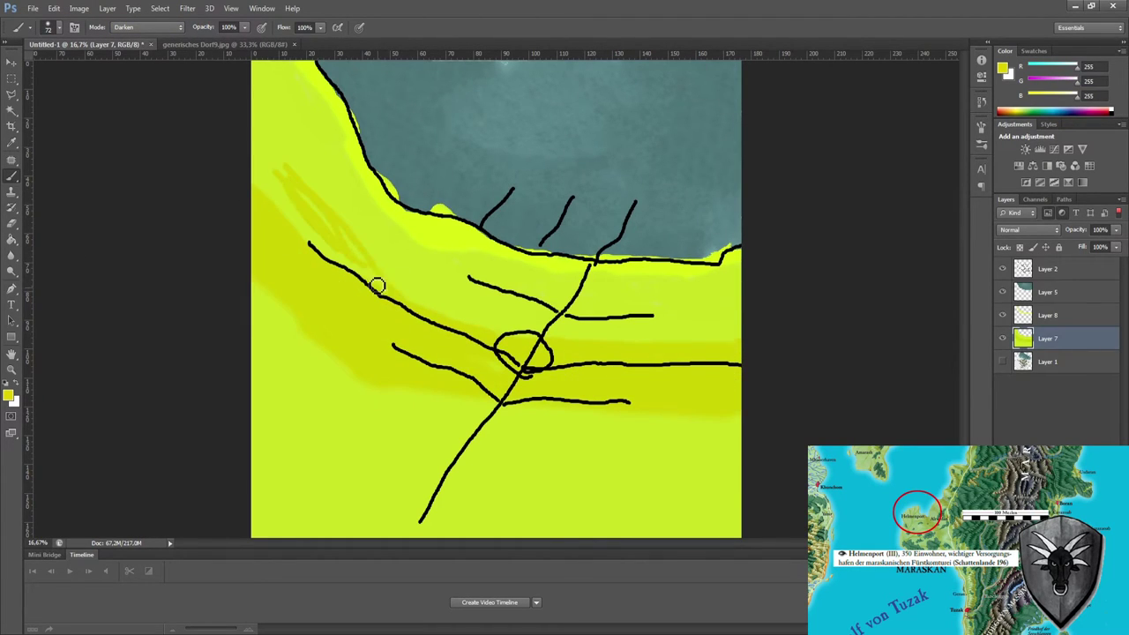
mouse_move(255, 124)
mouse_down()
mouse_move(318, 221)
mouse_move(260, 183)
mouse_move(368, 265)
mouse_up()
key(alt+shift+g)
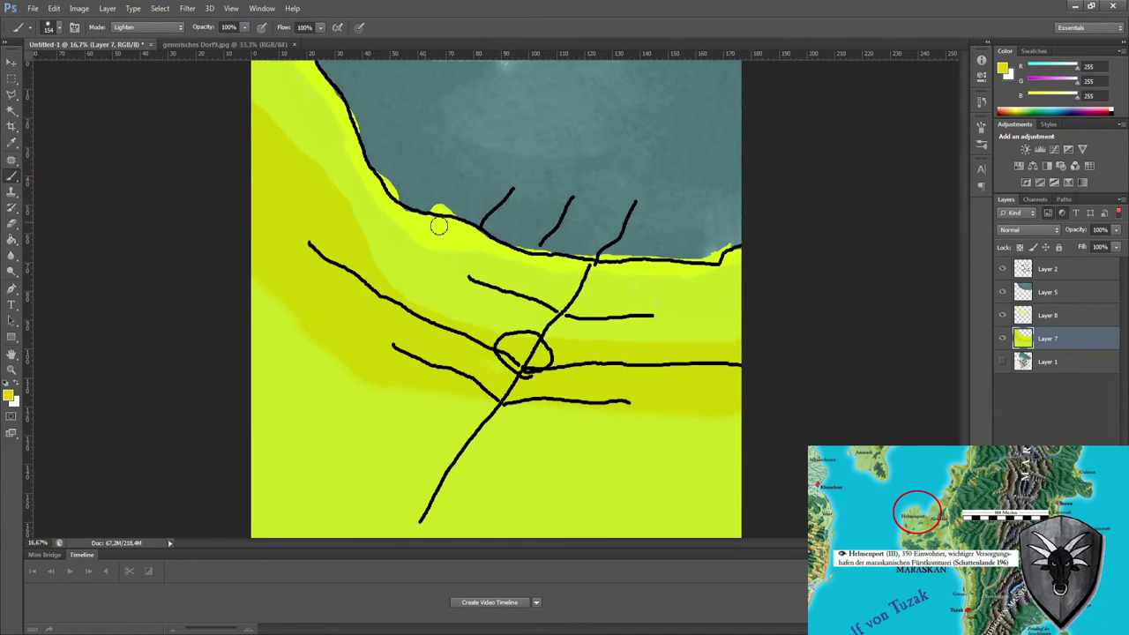
key(alt+shift+h)
- On a new Layer 9, cover the lower land in bright green with an enlarged brush
key(ctrl+shift+alt+n)
mouse_move(254, 283)
mouse_down()
mouse_move(525, 394)
mouse_move(756, 450)
mouse_up()
drag(510, 488, 742, 492)
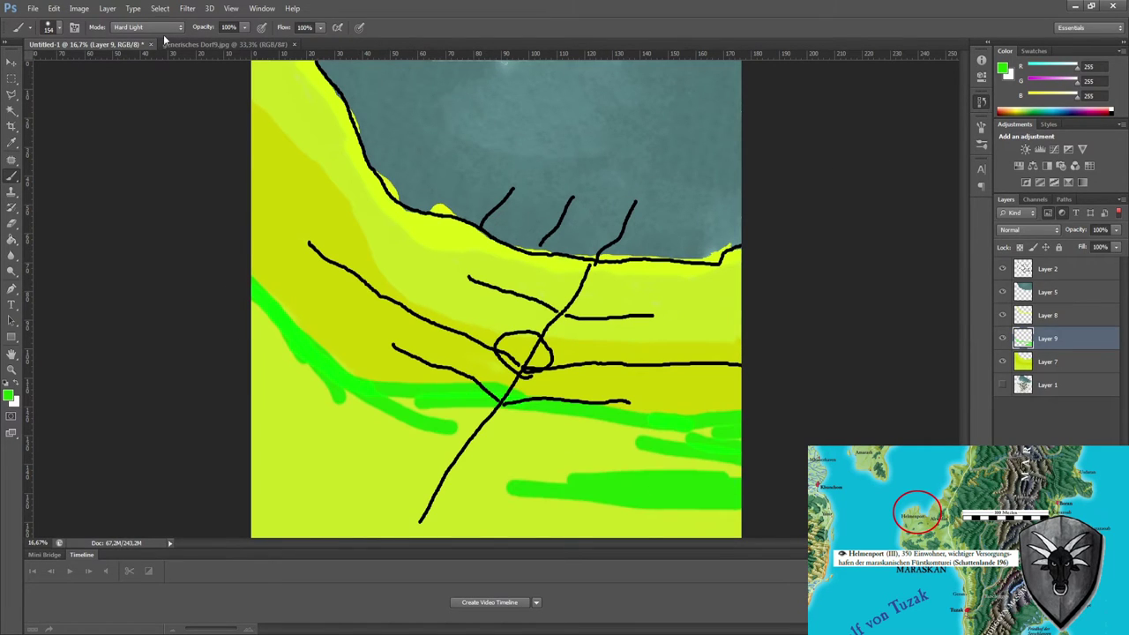
drag(309, 371, 706, 432)
drag(450, 468, 742, 521)
key(bracketright)
key(bracketright)
key(bracketright)
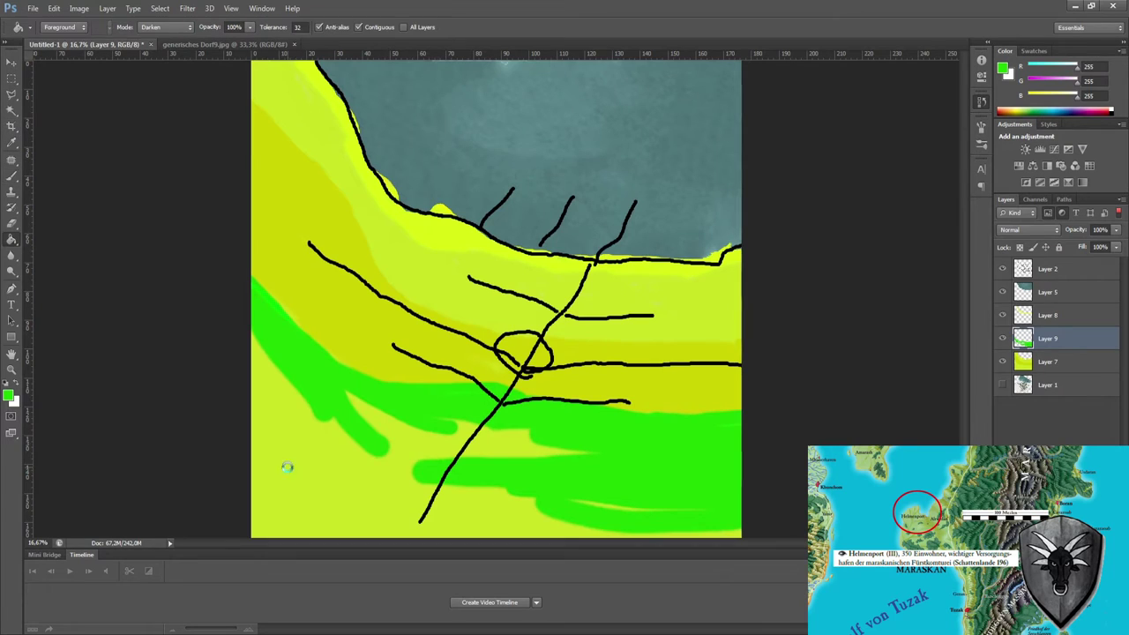
mouse_move(290, 461)
mouse_down()
mouse_move(287, 383)
mouse_move(564, 454)
mouse_up()
drag(441, 490, 706, 534)
- Paint olive-brown fields at lower right and lower left, trying Darken mode before returning to Normal
alt+click(317, 300)
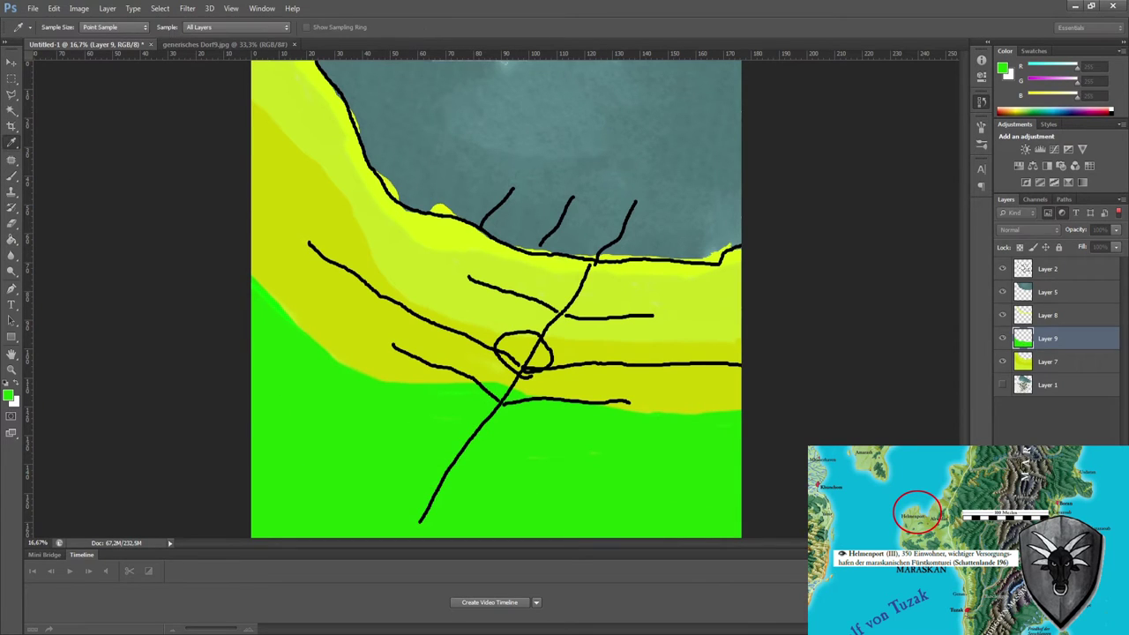
mouse_move(741, 415)
mouse_down()
mouse_move(653, 417)
mouse_move(583, 520)
mouse_move(728, 433)
mouse_move(611, 433)
mouse_move(688, 512)
mouse_move(612, 499)
mouse_up()
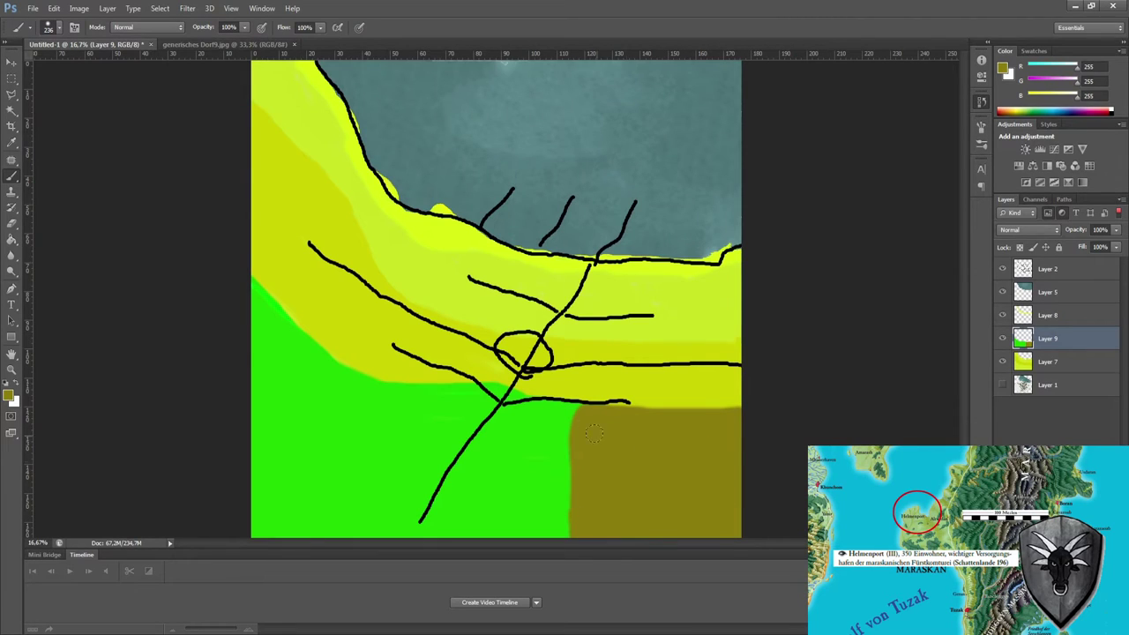
drag(578, 408, 523, 534)
mouse_move(422, 397)
mouse_down()
mouse_move(358, 485)
mouse_move(291, 441)
mouse_move(361, 427)
mouse_move(353, 437)
mouse_up()
mouse_move(374, 383)
mouse_down()
mouse_move(433, 416)
mouse_move(453, 391)
mouse_move(409, 401)
mouse_move(424, 416)
mouse_move(391, 488)
mouse_move(318, 388)
mouse_move(279, 431)
mouse_move(380, 497)
mouse_up()
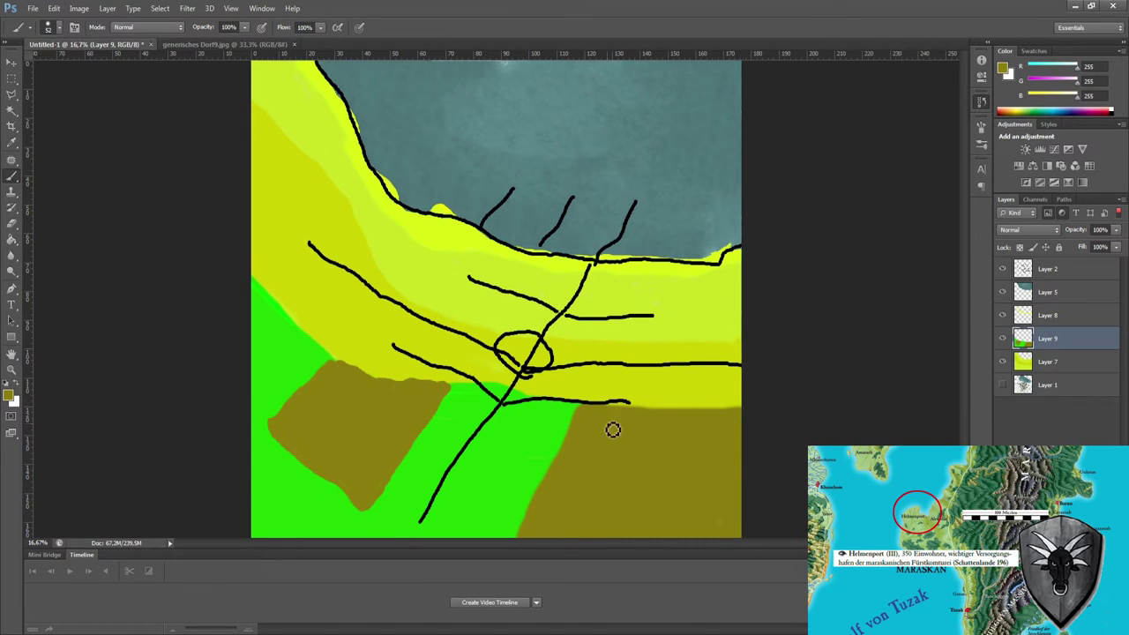
drag(614, 429, 525, 538)
key(shift+alt+k)
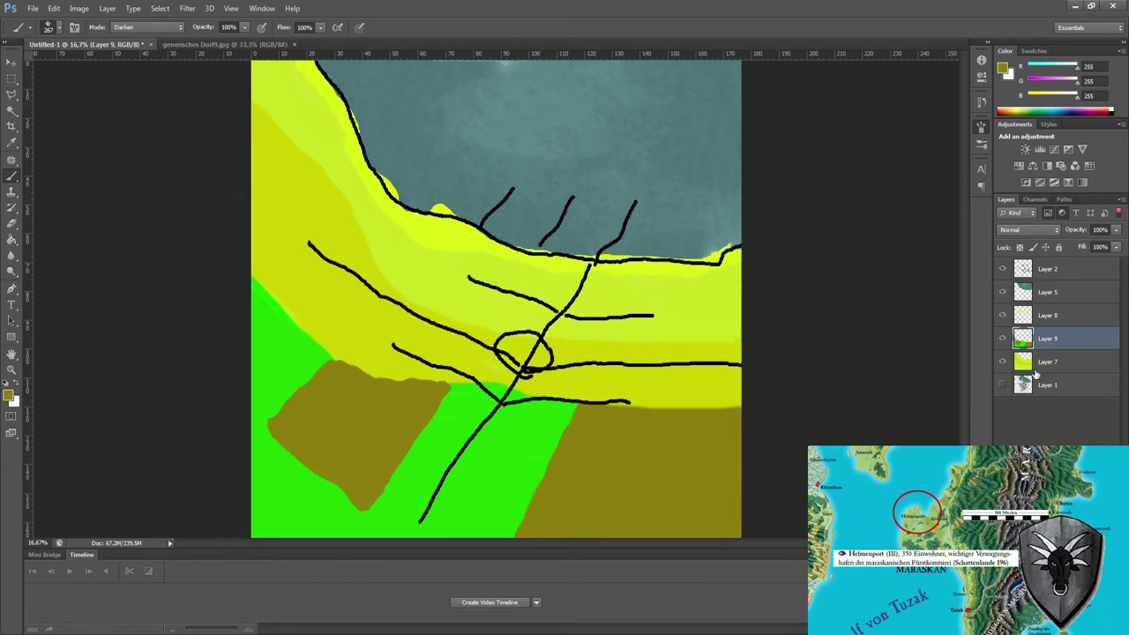
key(shift+alt+n)
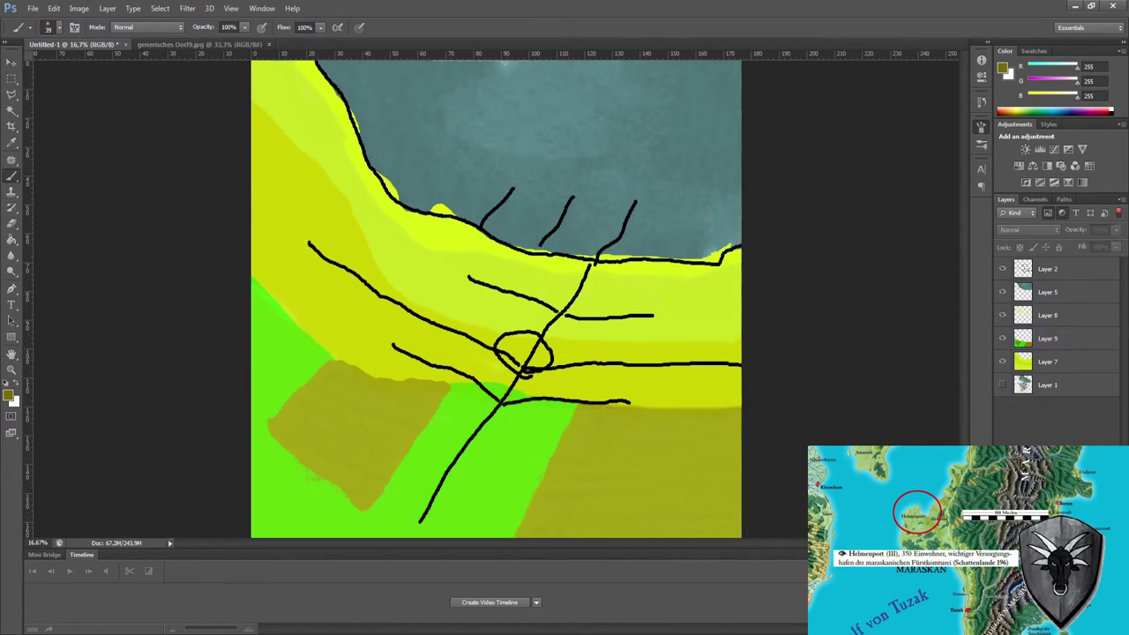
- Add Layer 10 above Layer 9, cycling through Marquee and Eyedropper back to the Brush
key(ctrl+shift+alt+n)
key(m)
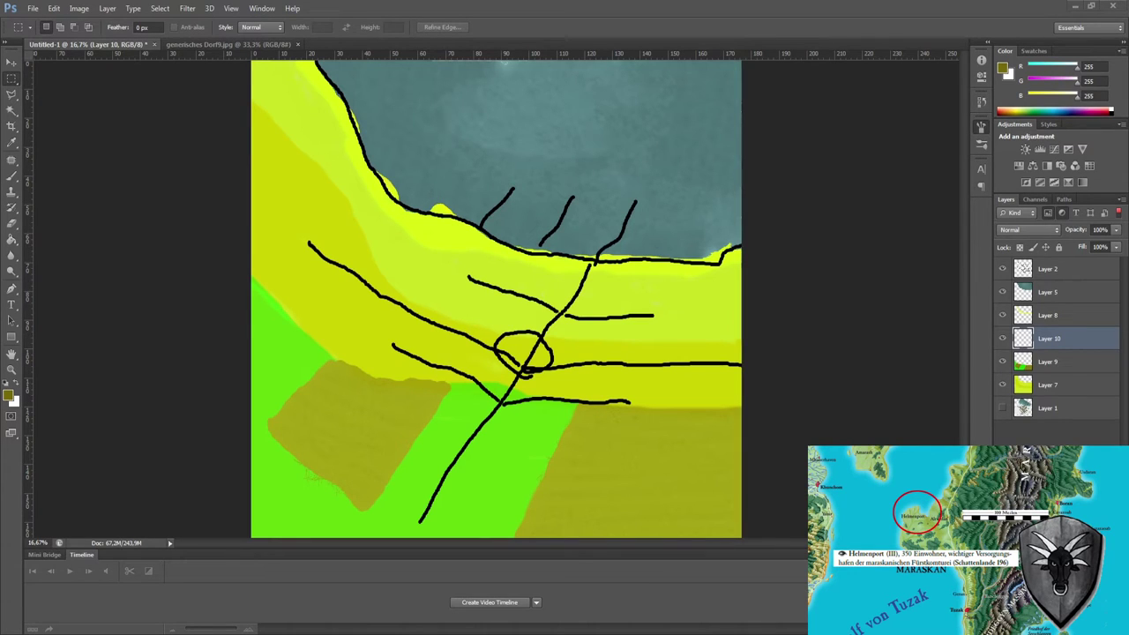
key(i)
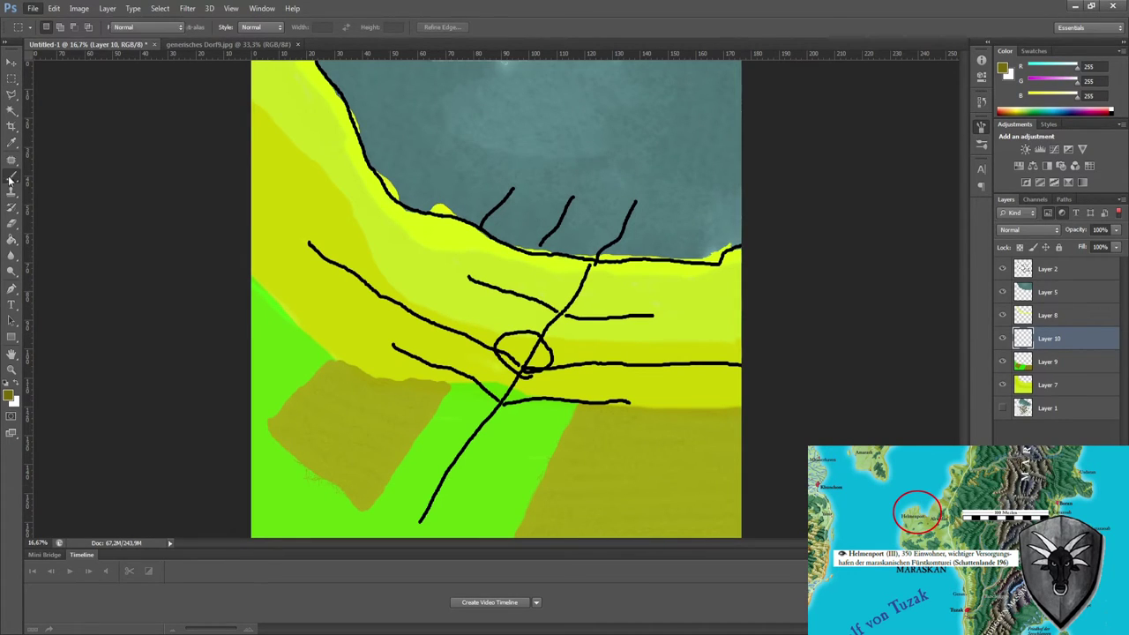
key(b)
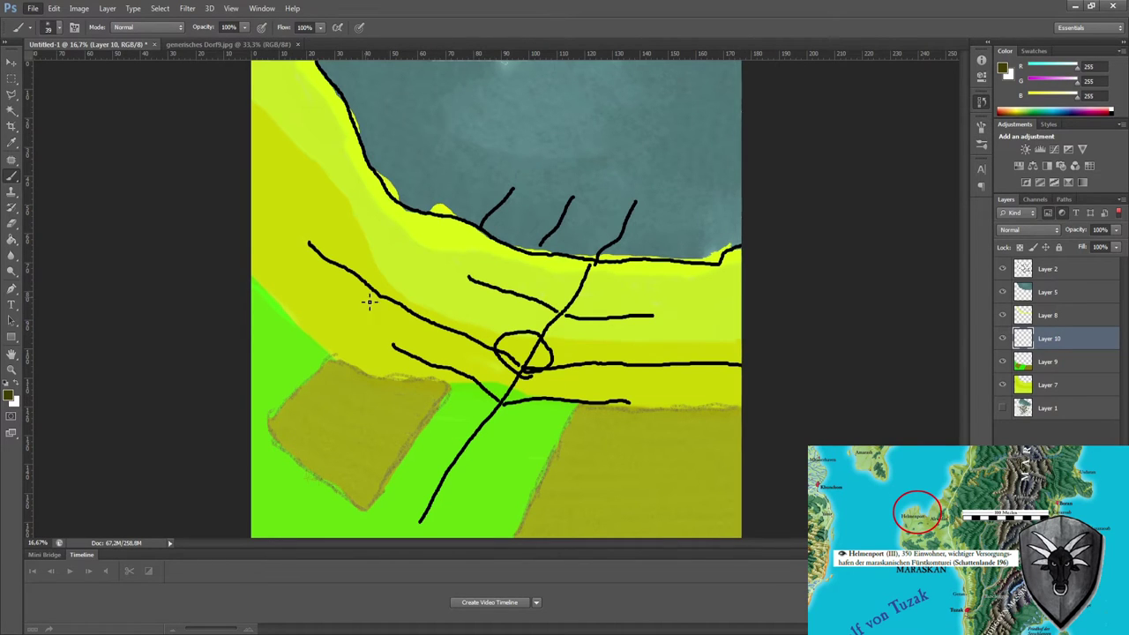
- Zoom in and paint faint horizontal furrow lines across the left field
key(ctrl+plus)
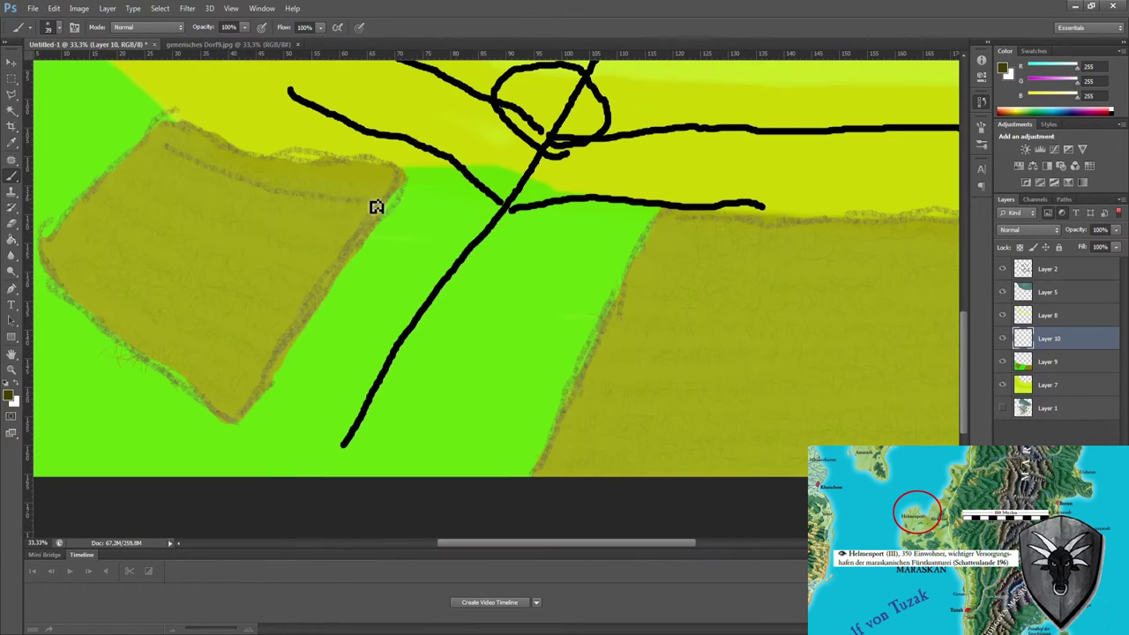
drag(163, 146, 370, 199)
drag(128, 181, 348, 234)
mouse_move(88, 216)
mouse_down()
mouse_move(309, 269)
mouse_move(644, 247)
mouse_up()
- Paint faint horizontal furrow lines across the right field down to its bottom
scroll(216, 341, right, 5)
drag(344, 269, 653, 269)
drag(326, 300, 667, 300)
drag(308, 331, 657, 331)
drag(313, 361, 658, 361)
drag(282, 420, 658, 417)
drag(261, 447, 662, 445)
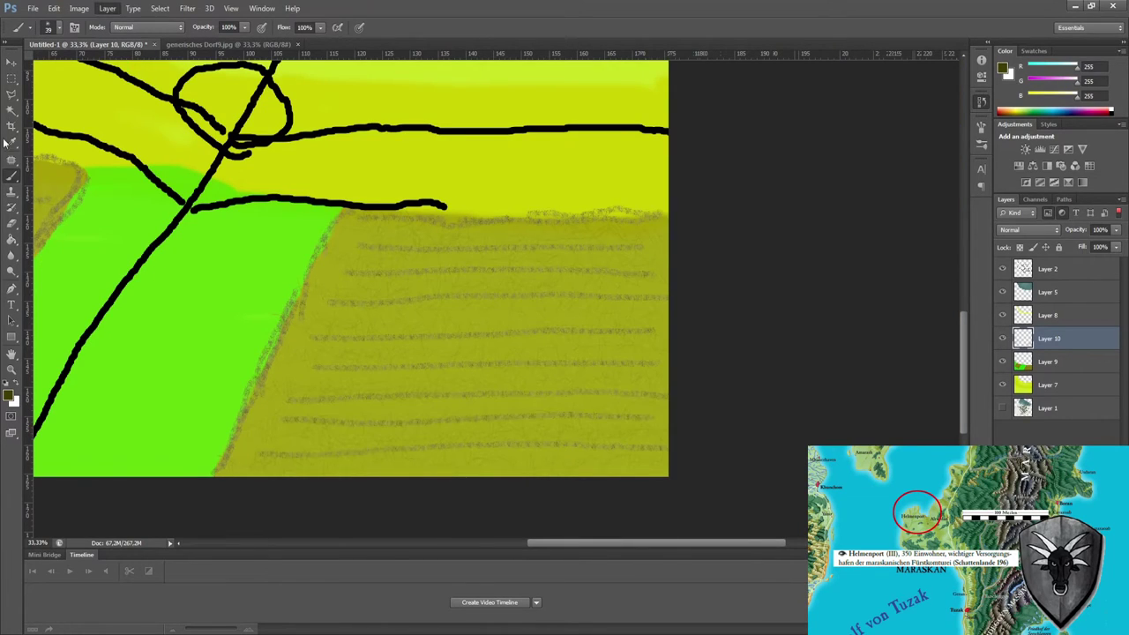
- In Darken mode, outline the right field's top and left edges in dark brown
key(alt+shift+k)
drag(357, 222, 547, 226)
drag(665, 226, 368, 227)
mouse_move(338, 236)
mouse_down()
mouse_move(549, 227)
mouse_move(430, 469)
mouse_up()
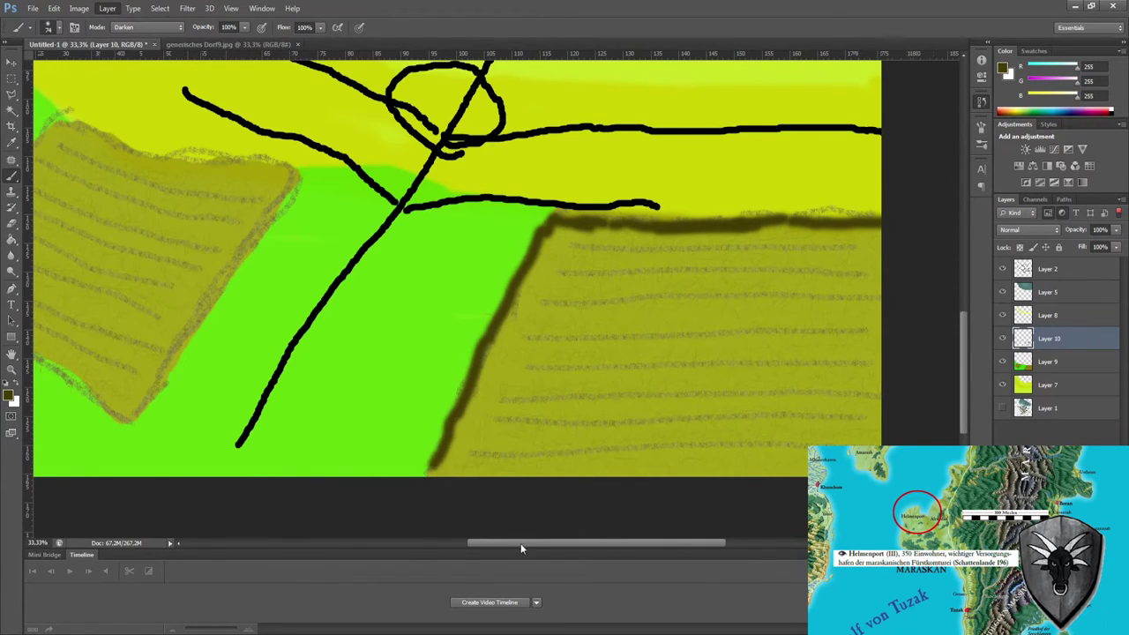
drag(524, 543, 438, 543)
drag(240, 250, 271, 302)
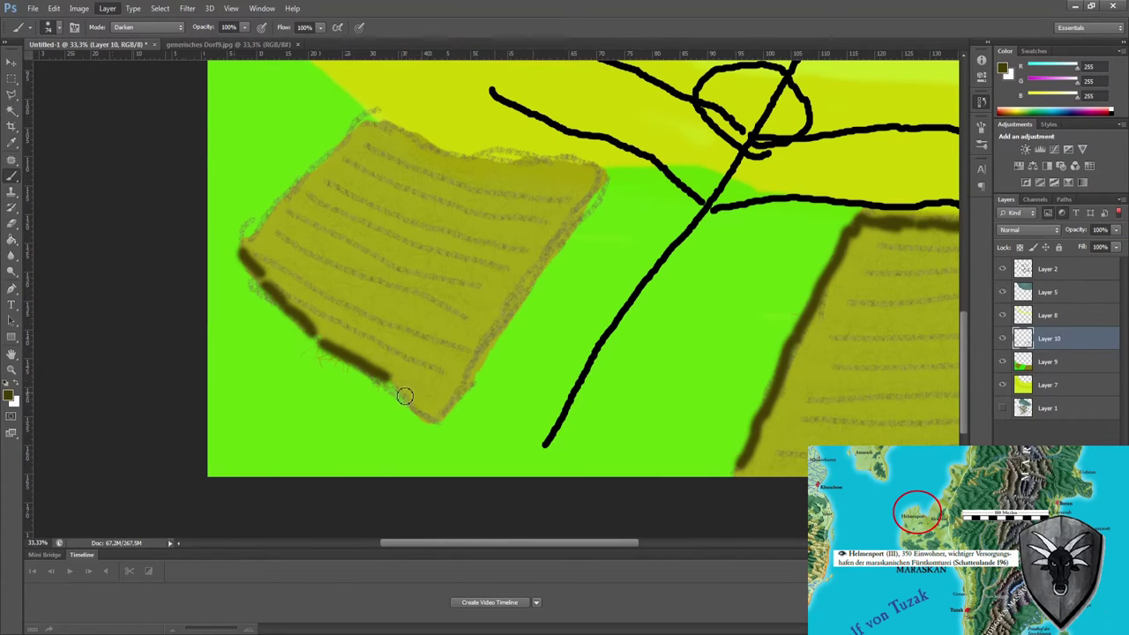
- Outline the left field's left, top and right edges in dark brown, then zoom out
drag(372, 124, 263, 249)
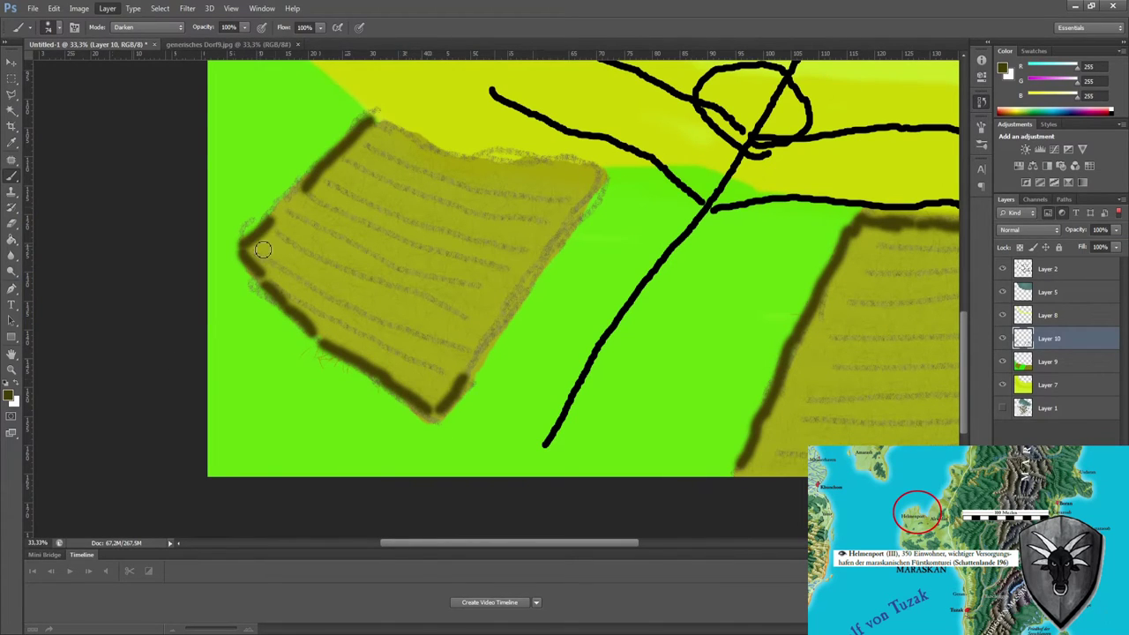
drag(441, 146, 492, 161)
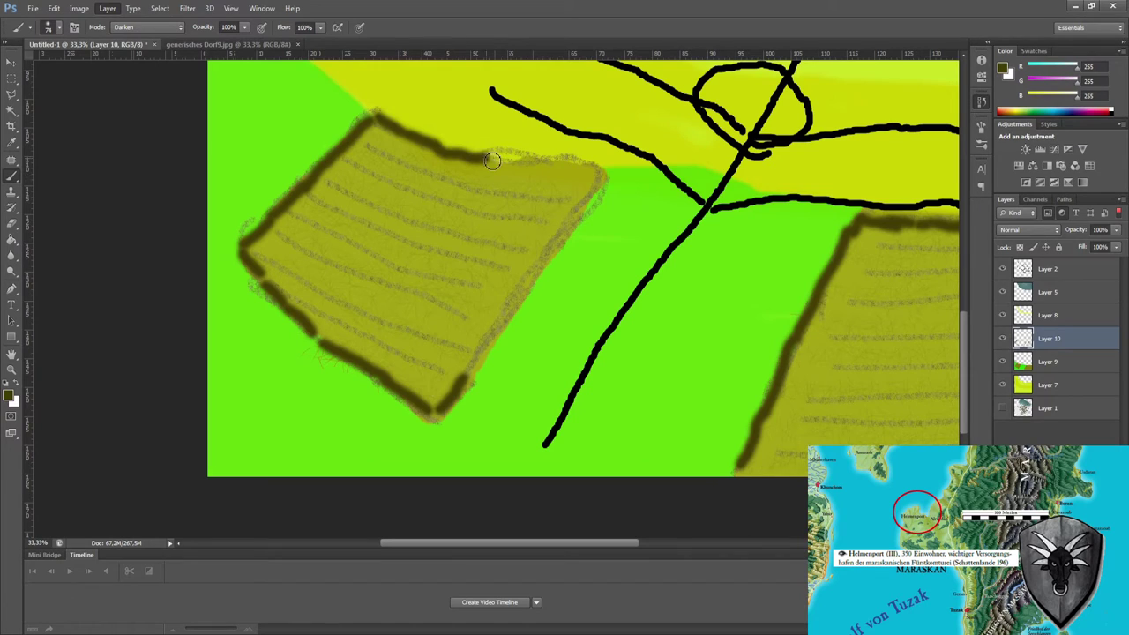
drag(602, 164, 527, 161)
drag(600, 184, 556, 247)
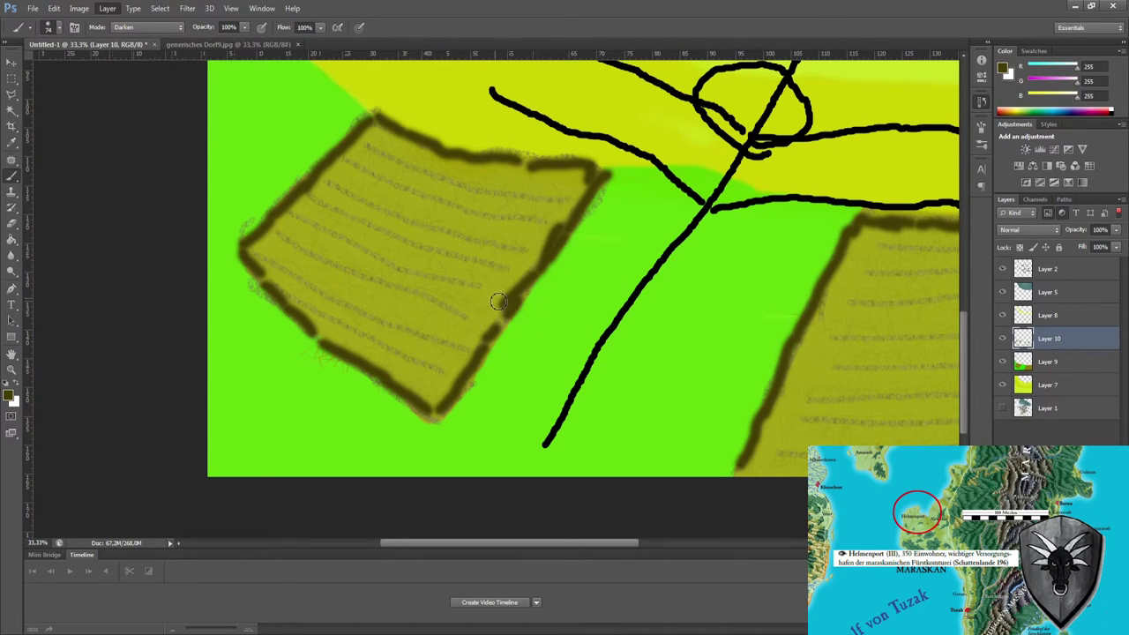
key(ctrl+minus)
key(ctrl+minus)
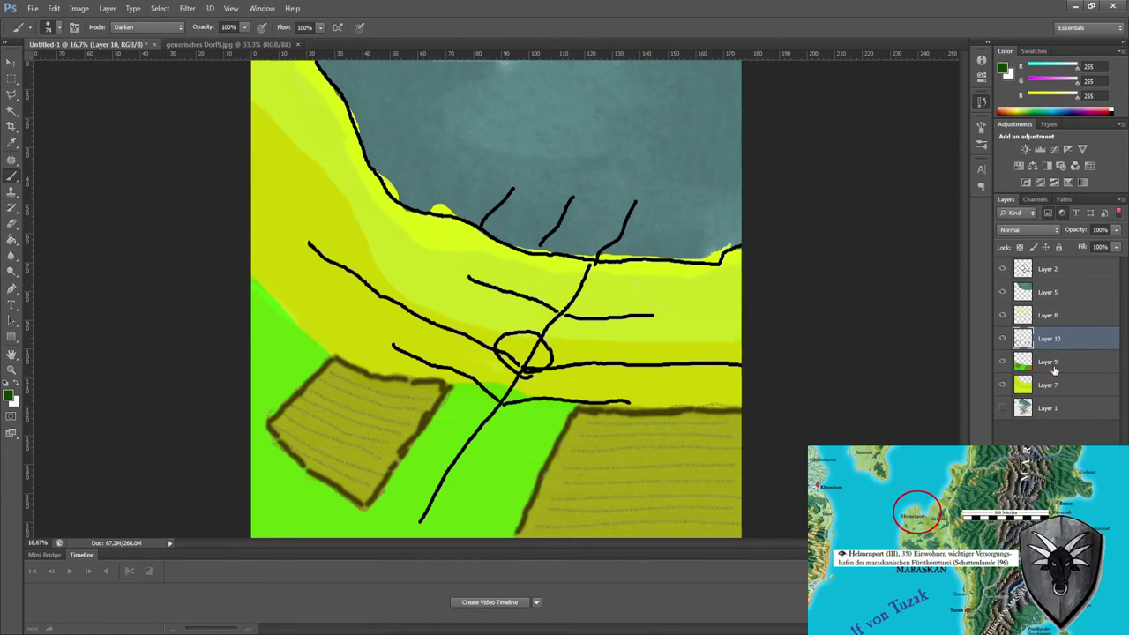
- Paint a dark green forest at lower left on Layer 11, placed below the Layer 10 field outlines
key(ctrl+shift+alt+n)
mouse_move(256, 397)
mouse_down()
mouse_move(477, 503)
mouse_move(353, 530)
mouse_up()
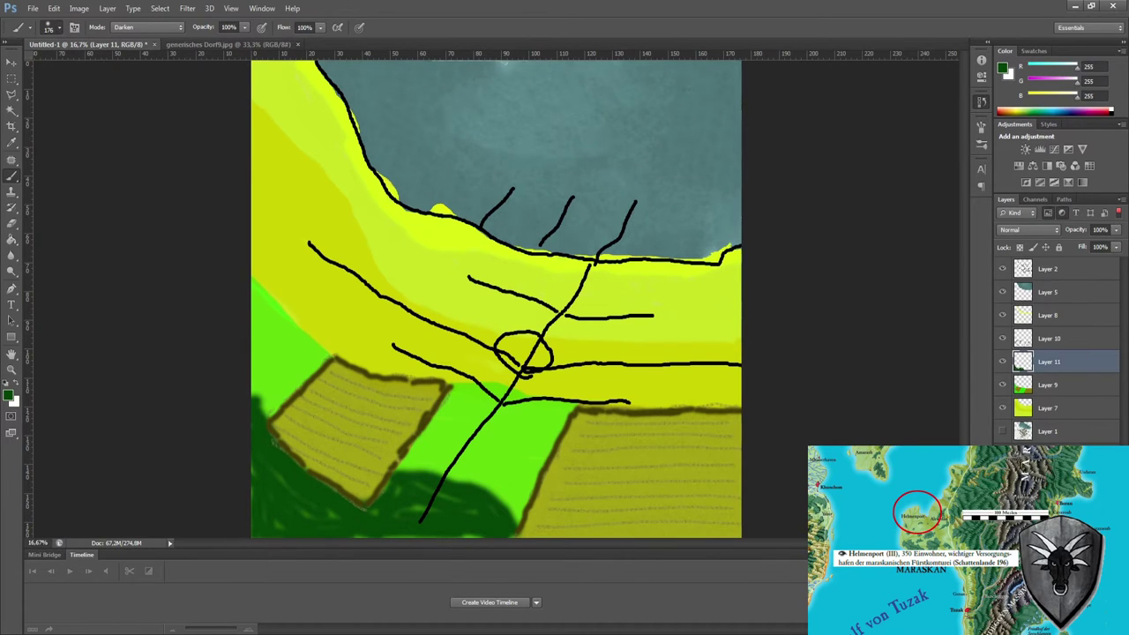
key(ctrl+plus)
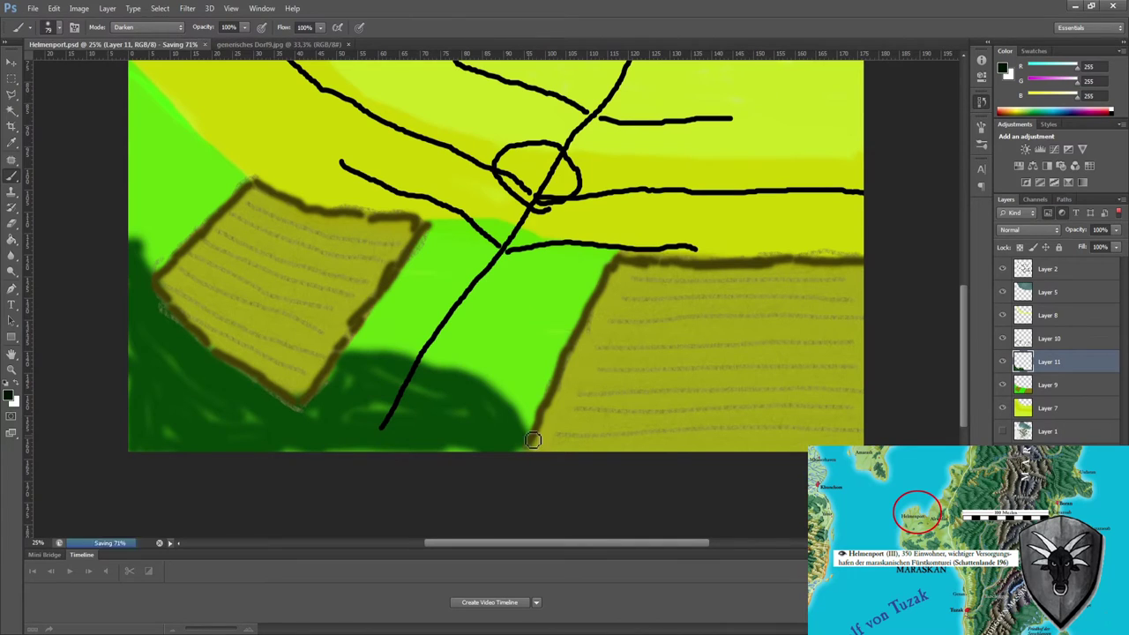
key(bracketleft)
key(bracketleft)
key(bracketleft)
key(ctrl+bracketright)
key(alt+bracketleft)
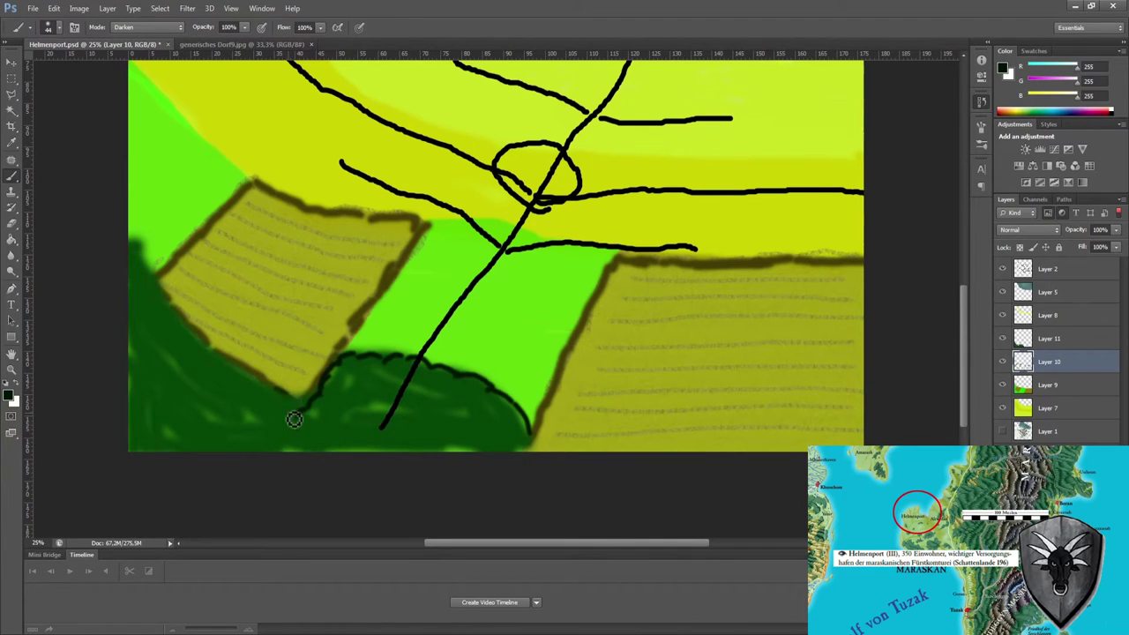
drag(1049, 338, 1050, 379)
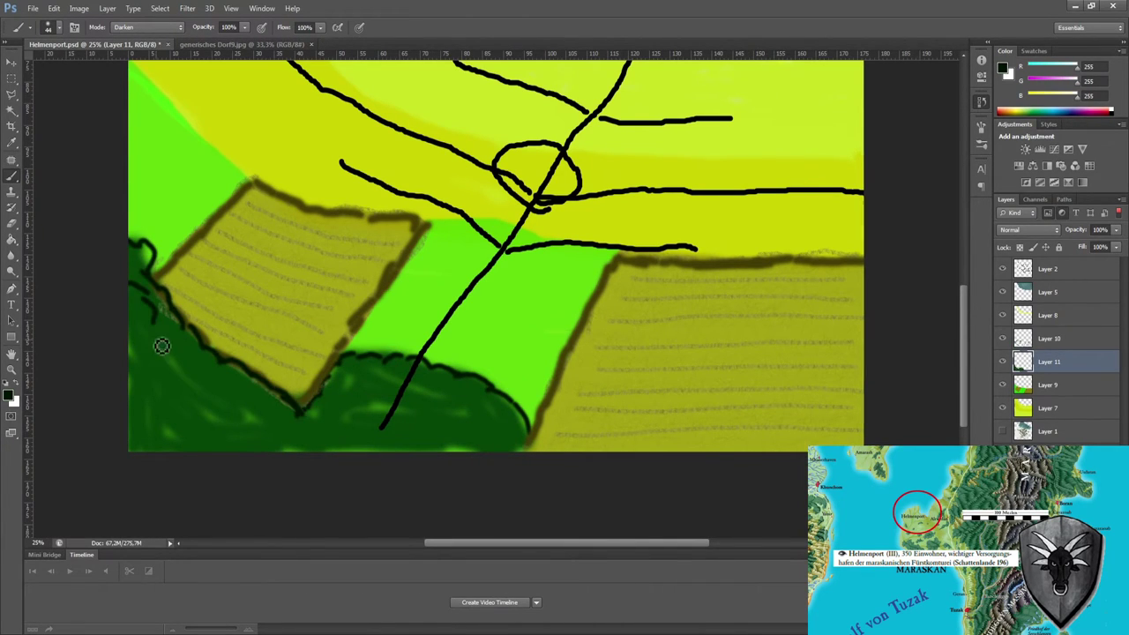
- Scribble black circular tree crowns across the forest and fade the forest layer to 71% opacity
drag(161, 346, 290, 454)
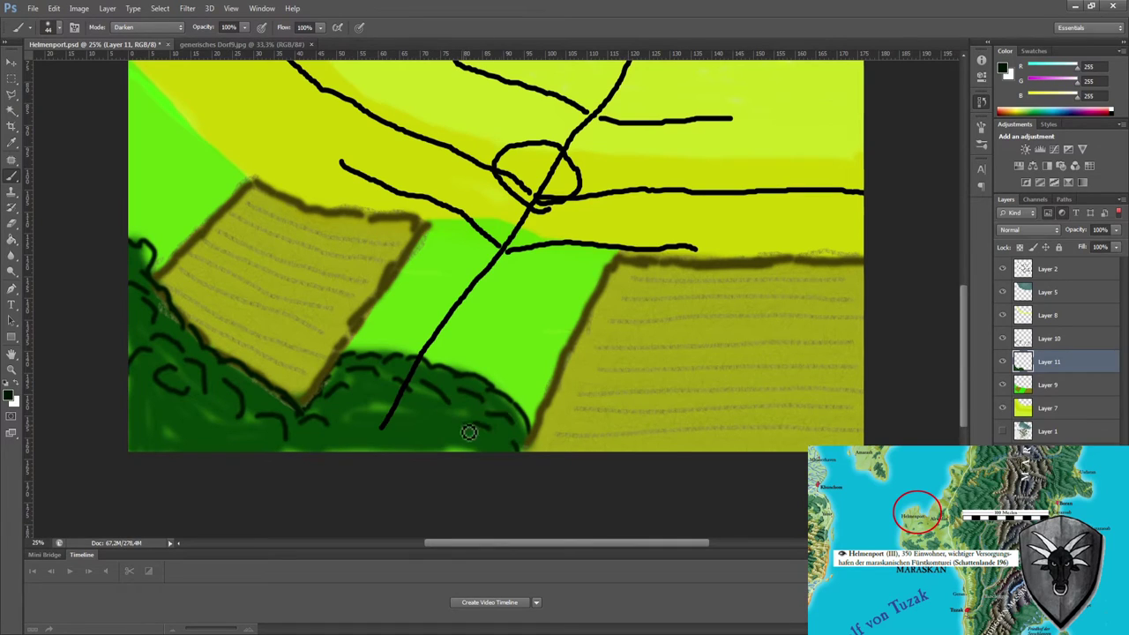
drag(468, 433, 204, 421)
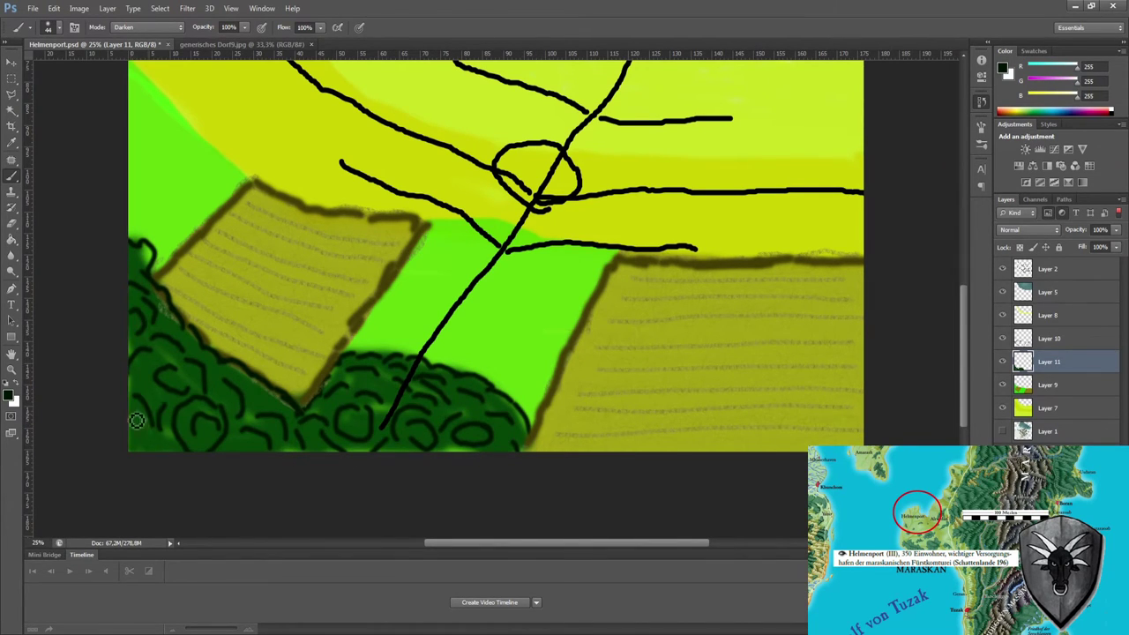
drag(1074, 229, 1055, 230)
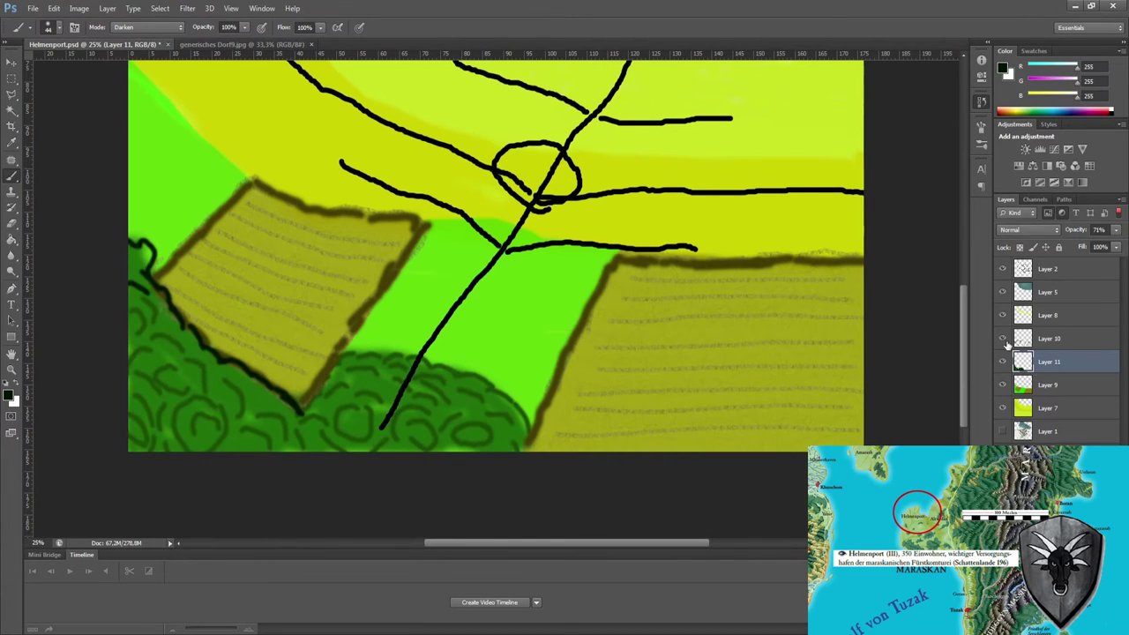
click(1068, 339)
click(1002, 362)
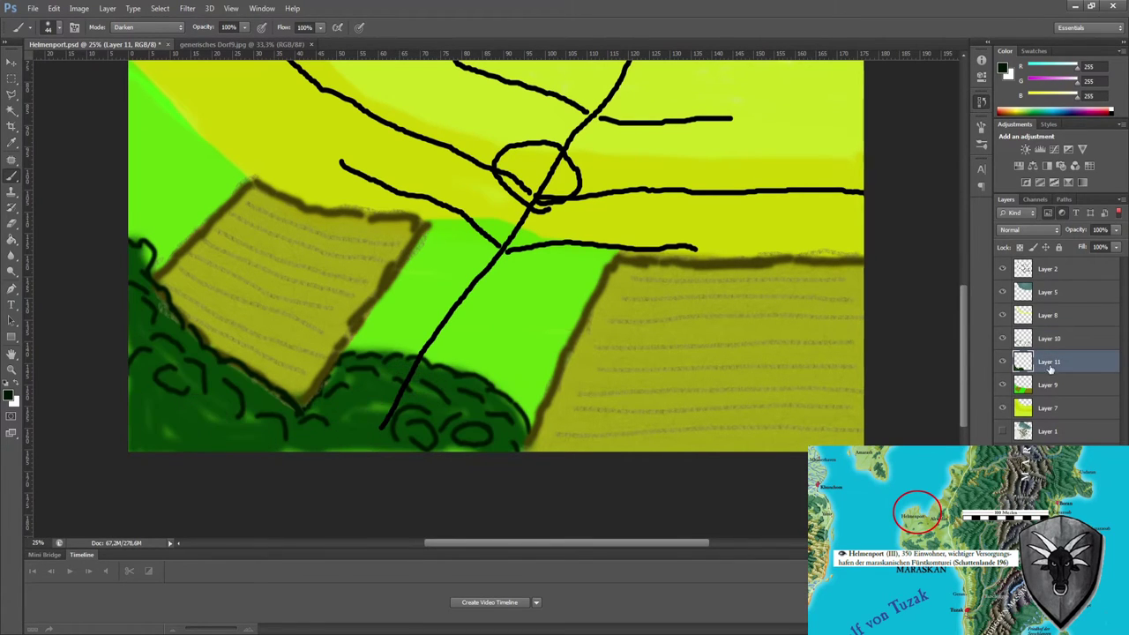
key(alt+bracketleft)
- Set the brush to Lighten, sample the forest's dark green, and add Layer 12
key(alt+shift+g)
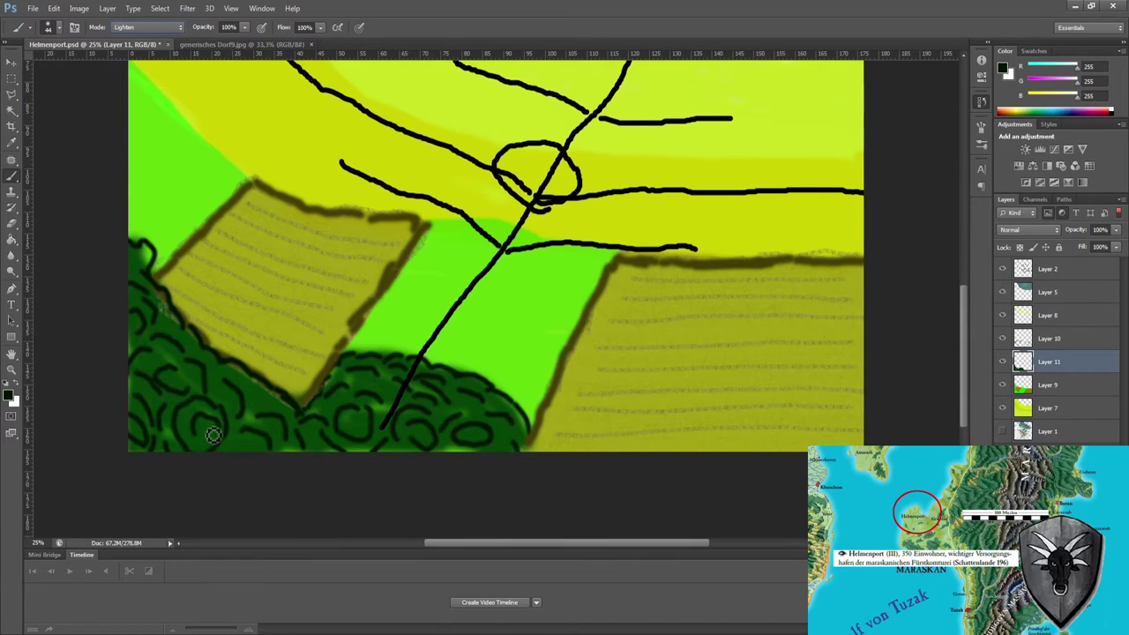
alt+click(369, 423)
key(ctrl+shift+alt+n)
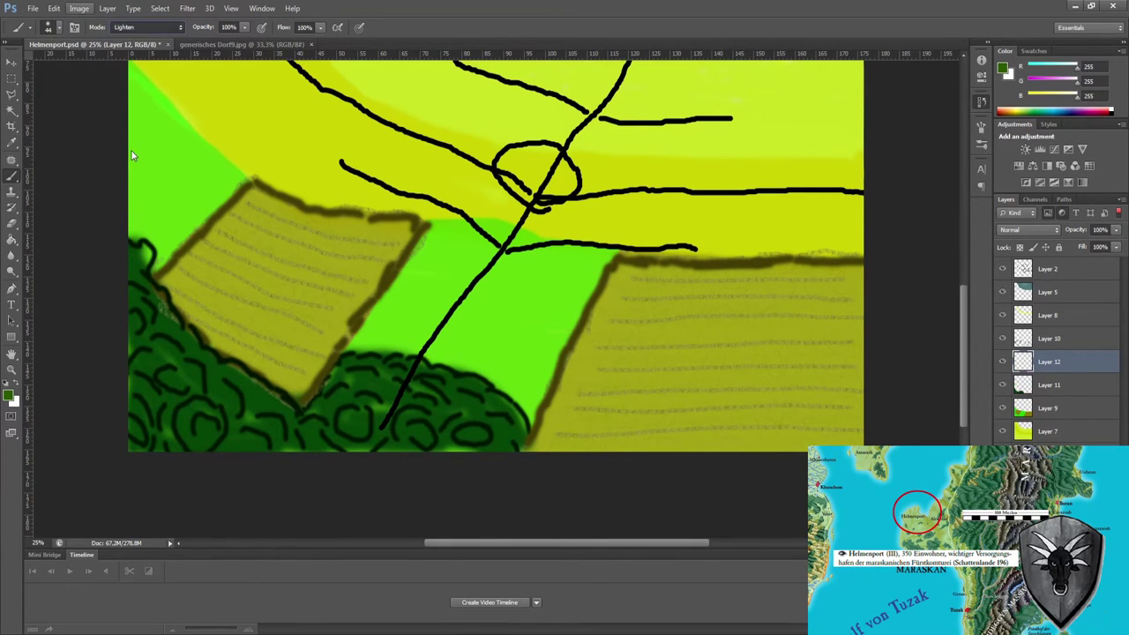
- Zoom into the forest bushes and switch the brush blending mode to Darken
key(ctrl+plus)
key(ctrl+plus)
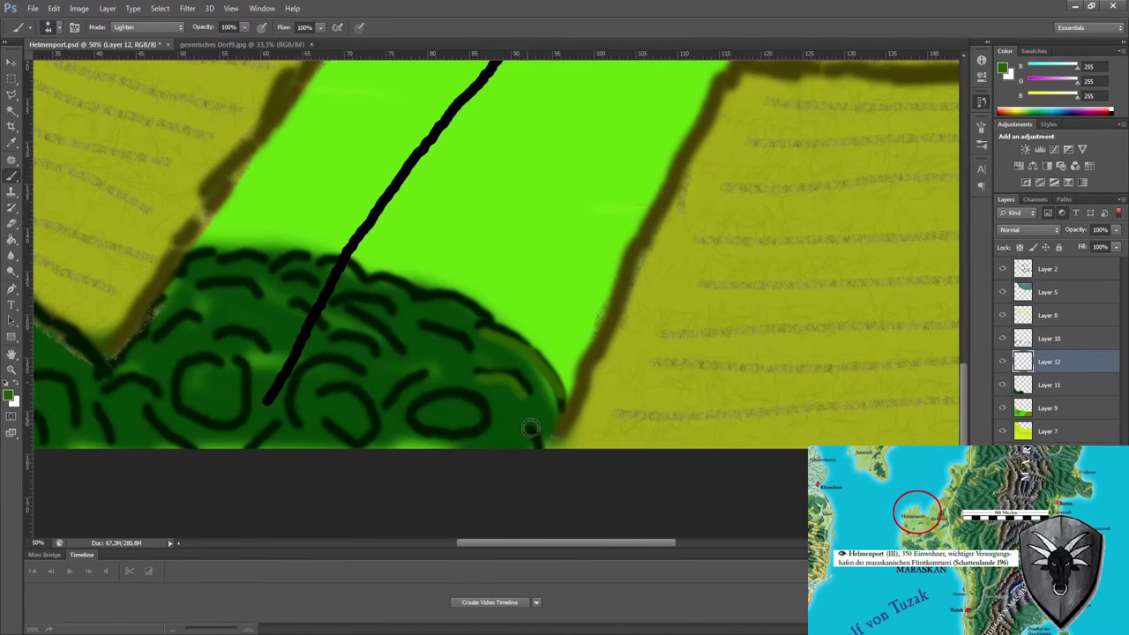
scroll(220, 388, left, 3)
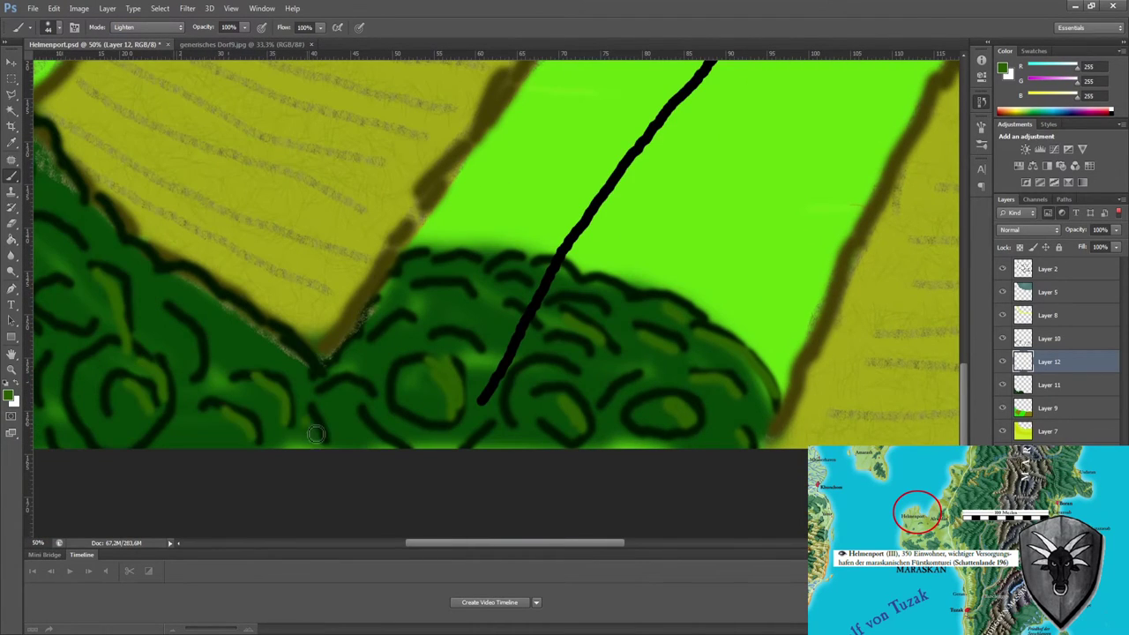
scroll(353, 397, left, 5)
scroll(503, 388, right, 1)
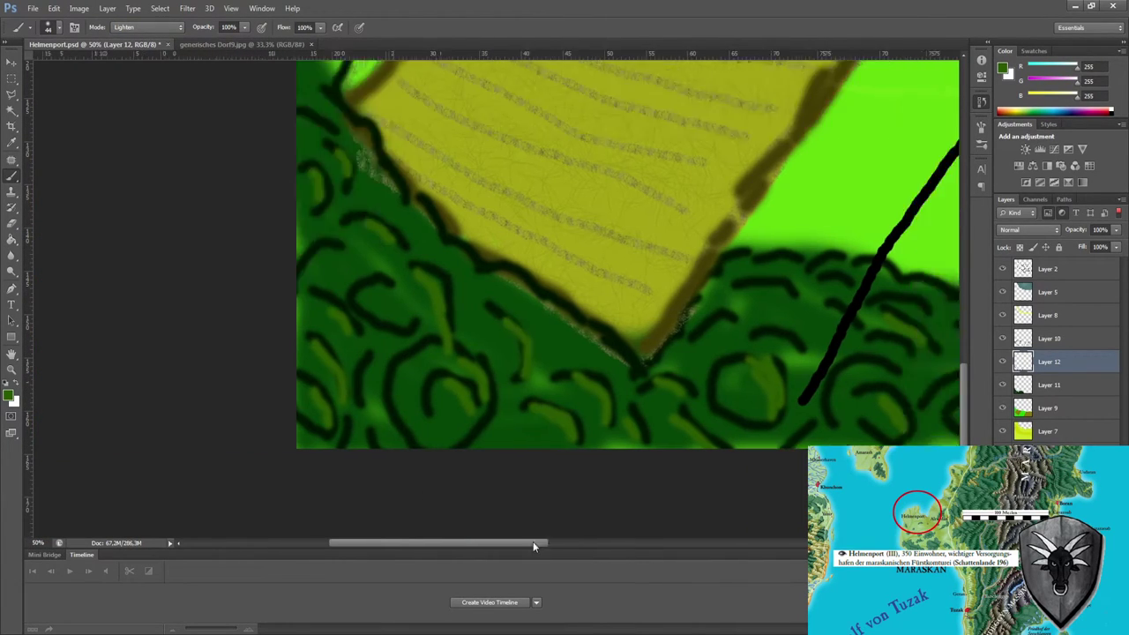
scroll(502, 388, right, 5)
key(shift+alt+k)
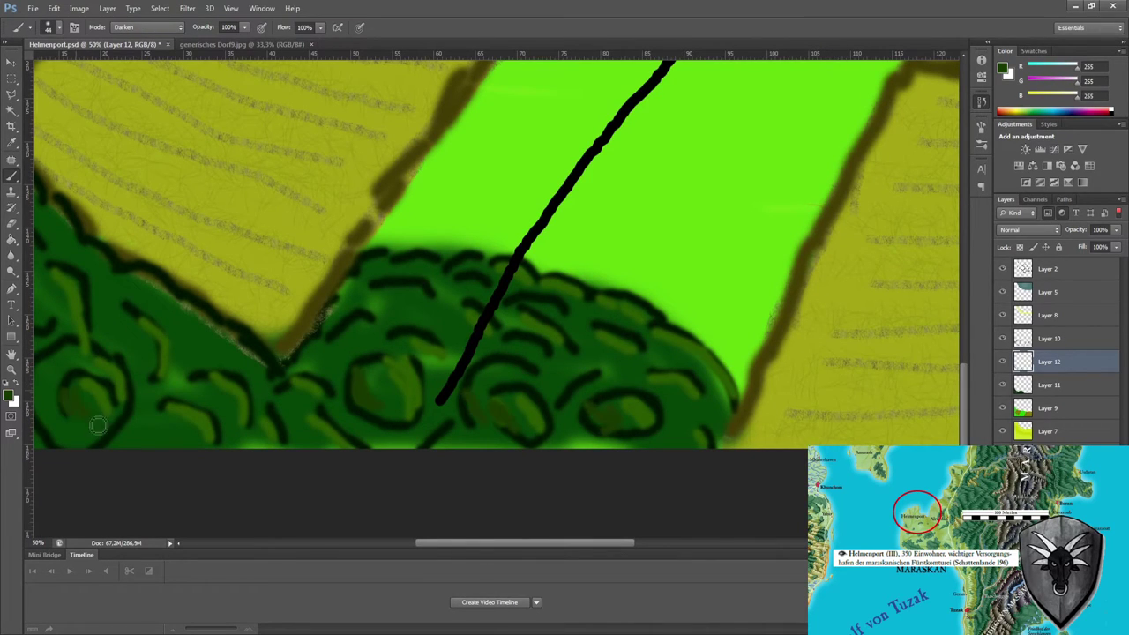
scroll(363, 301, left, 5)
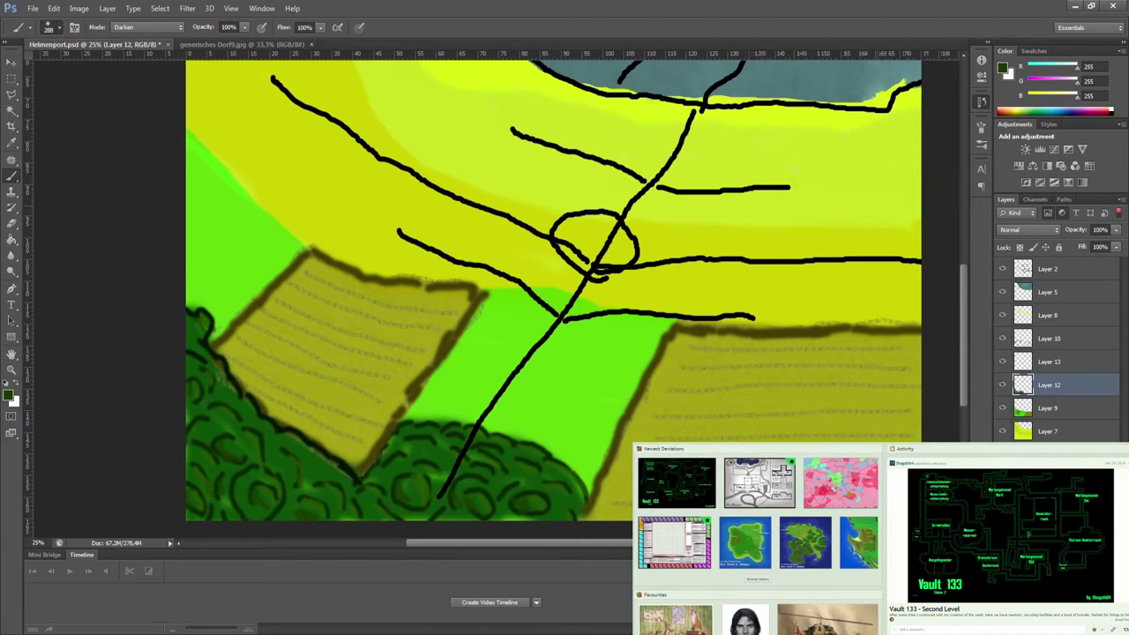
- Sample olive and paint it over the bright green middle field on a new layer
key(i)
key(b)
key(ctrl+shift+alt+n)
drag(459, 300, 494, 388)
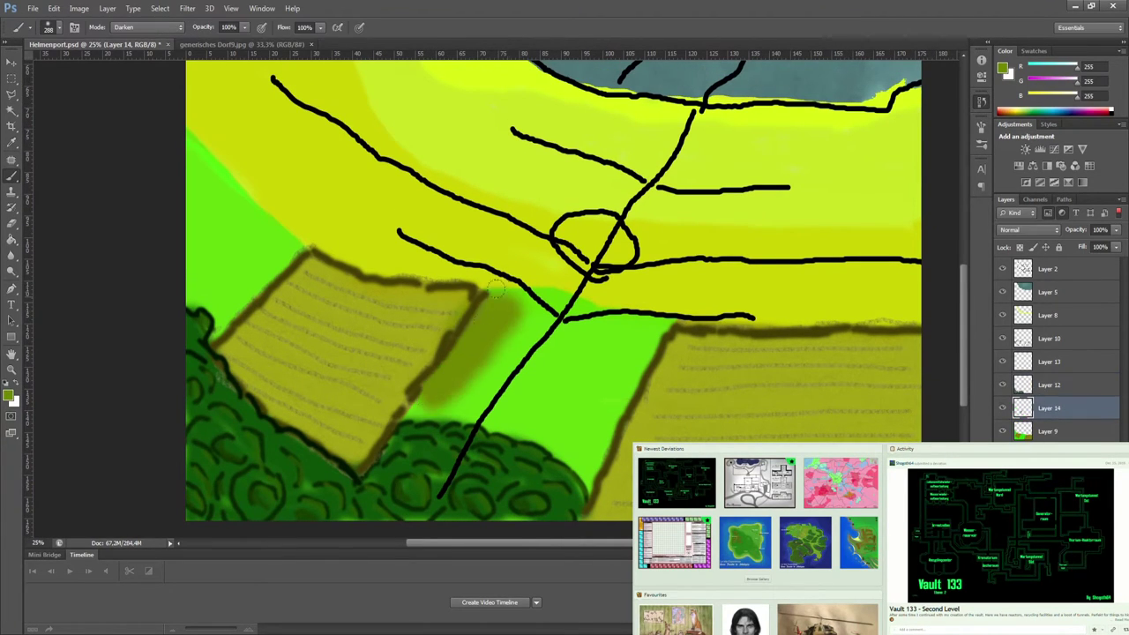
drag(529, 283, 618, 370)
mouse_move(635, 300)
mouse_down()
mouse_move(593, 377)
mouse_move(477, 406)
mouse_up()
mouse_move(308, 300)
mouse_down()
mouse_move(221, 150)
mouse_move(220, 274)
mouse_up()
- Draw three dark diagonal furrow lines across the olive field on another new layer
key(i)
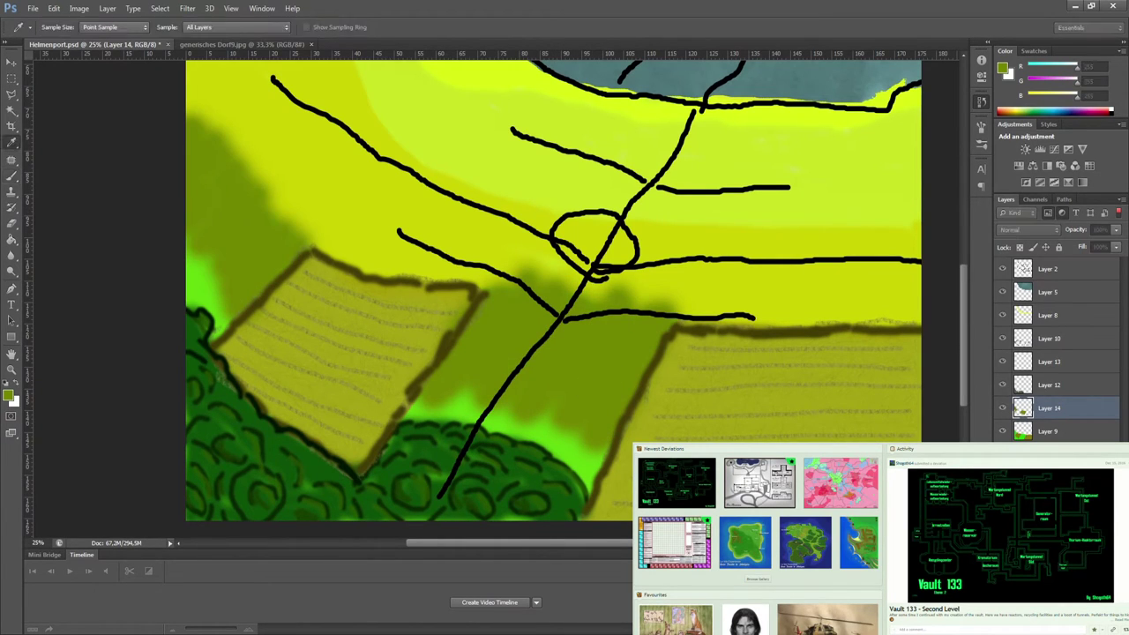
key(b)
drag(605, 333, 567, 408)
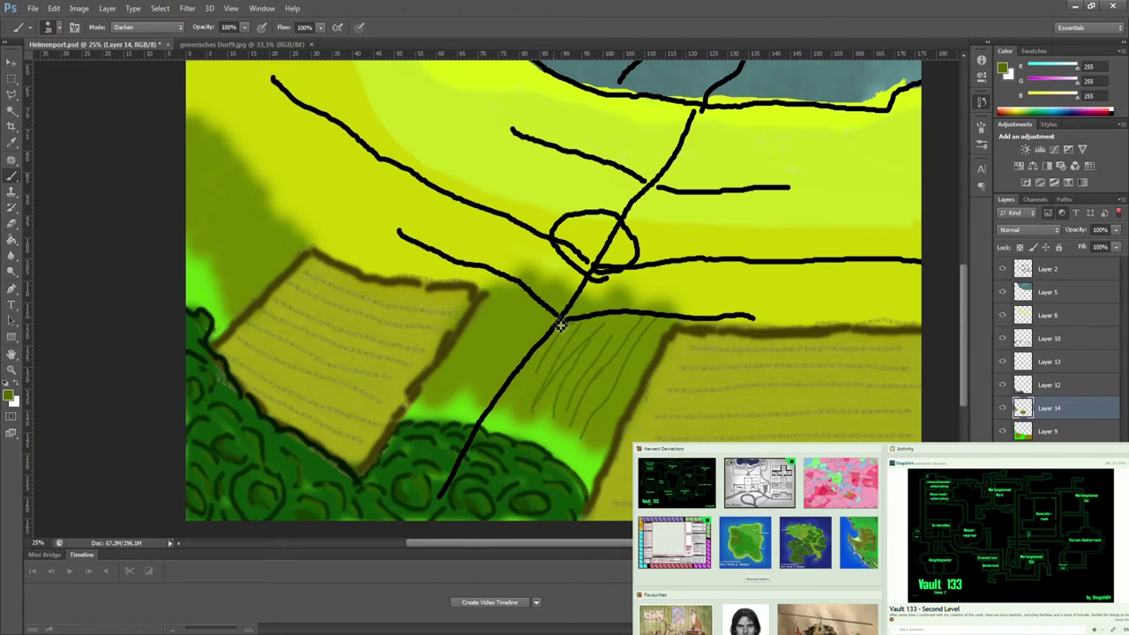
key(ctrl+z)
key(ctrl+shift+alt+n)
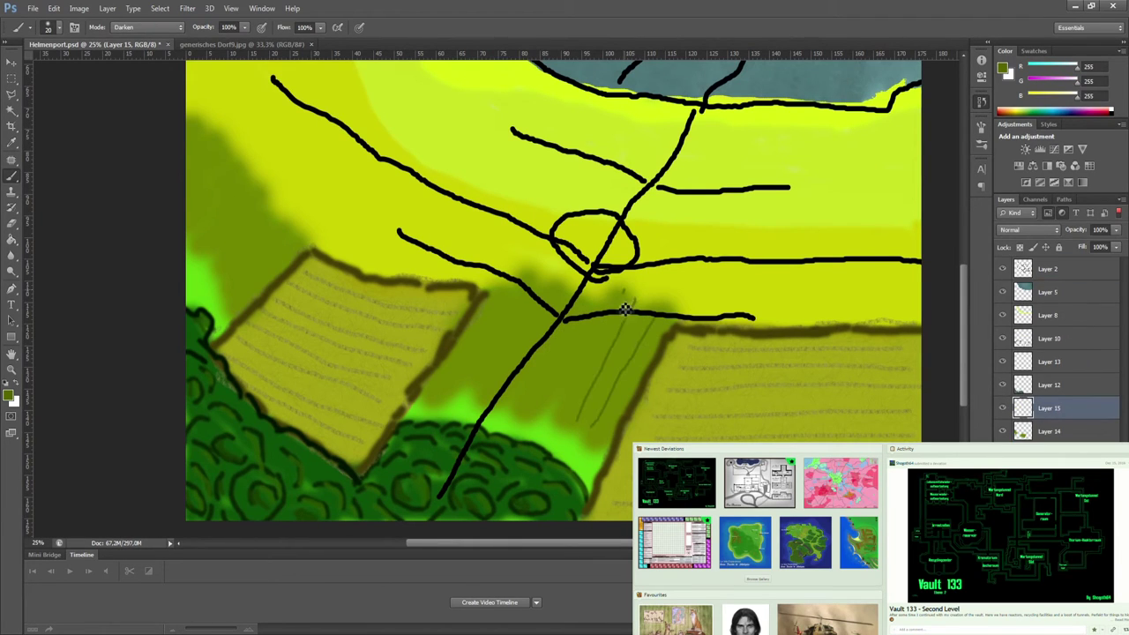
drag(609, 316, 576, 422)
drag(584, 317, 549, 413)
drag(558, 293, 522, 401)
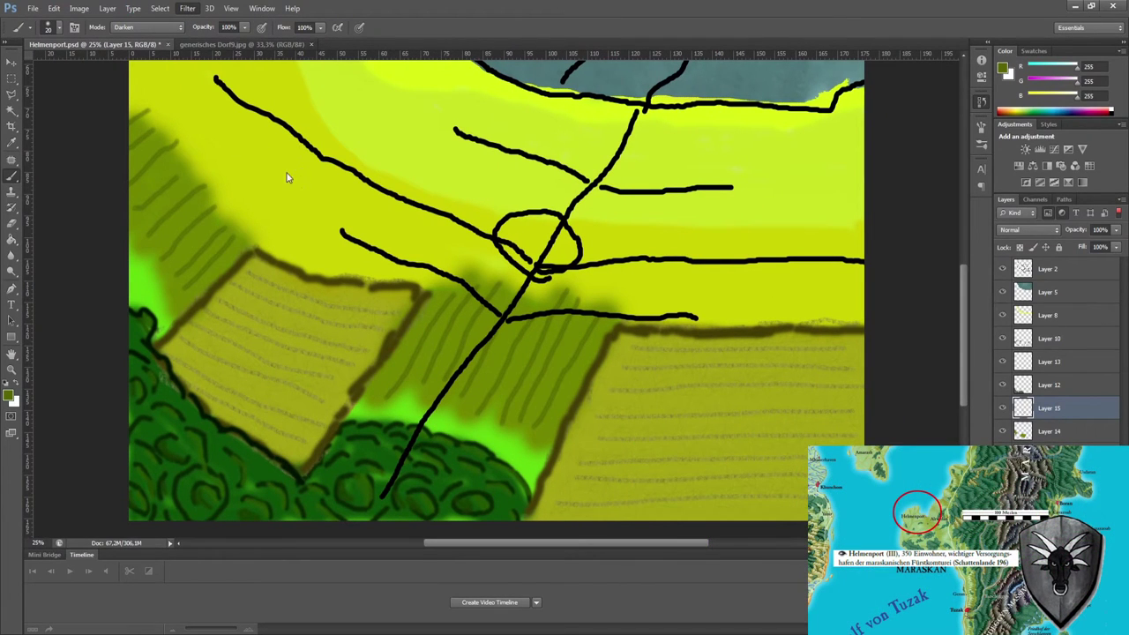
- Step through the layer stack, selecting Layers 14, 12, 15, 1 and 10
key(space)
key(alt+bracketleft)
key(space)
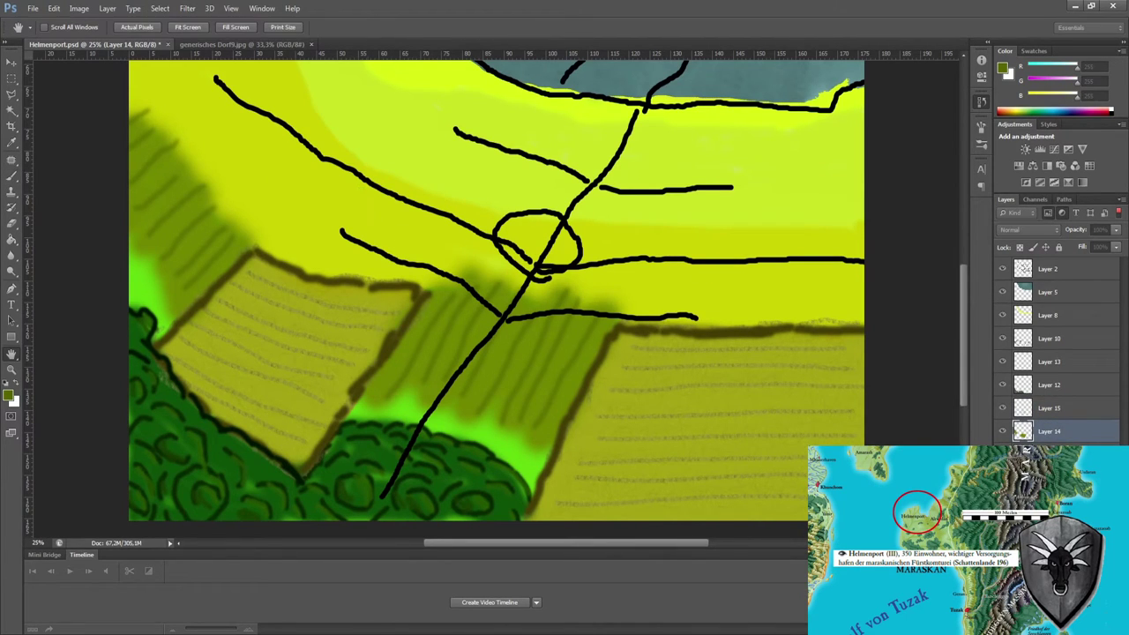
key(alt+bracketright)
key(alt+bracketright)
key(space)
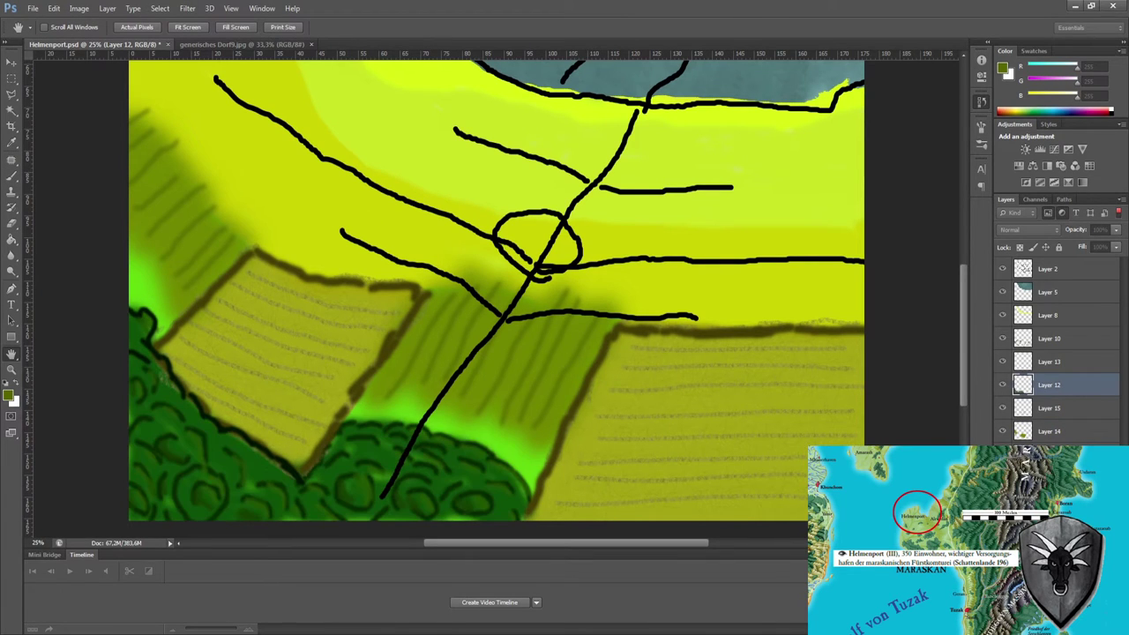
click(1007, 411)
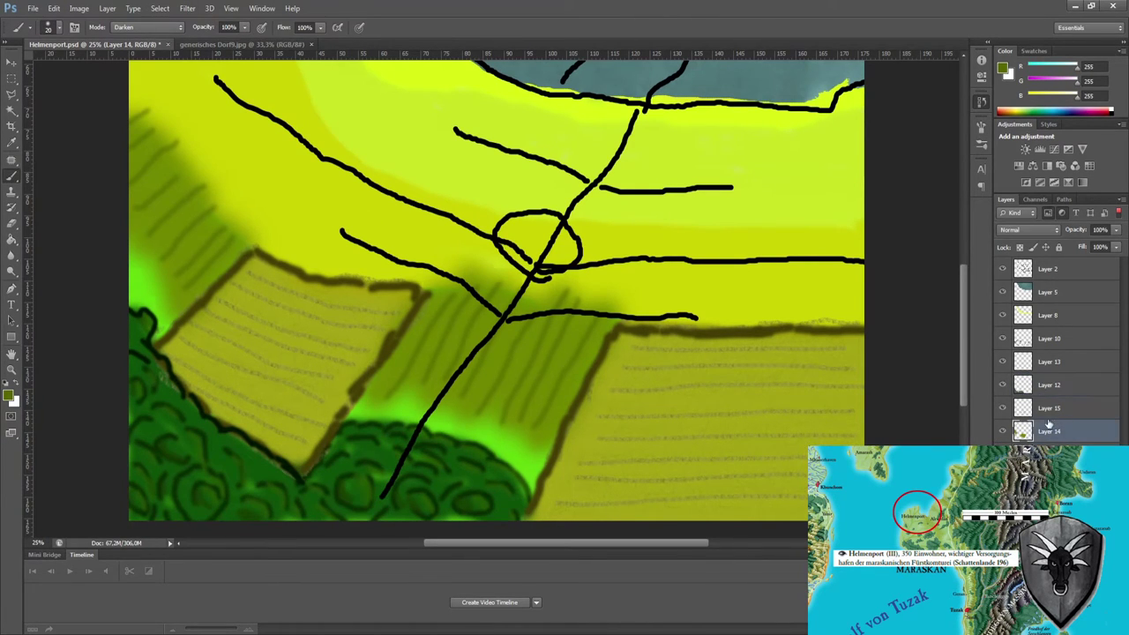
key(alt+comma)
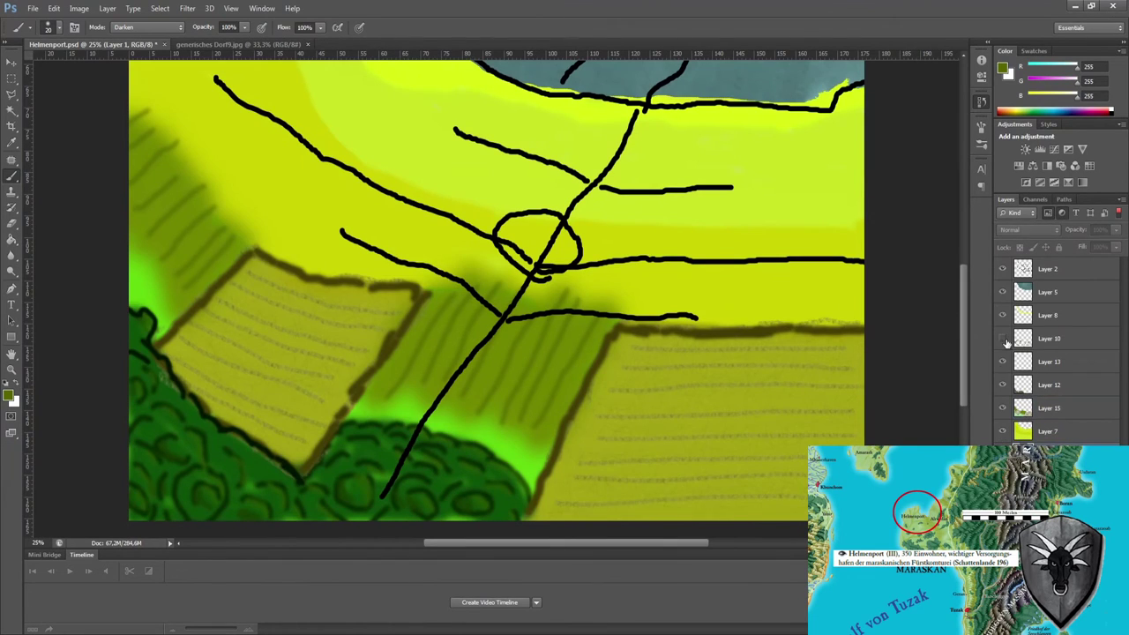
click(1057, 344)
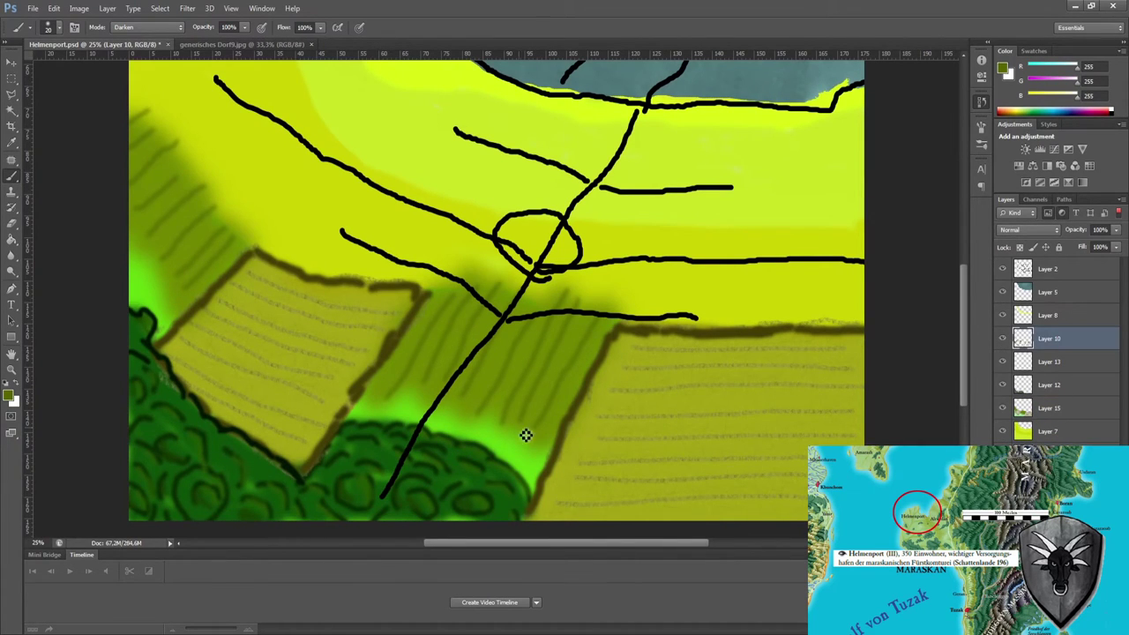
- Hide Layer 8 in the Layers panel
scroll(525, 435, up, 1)
scroll(987, 349, up, 5)
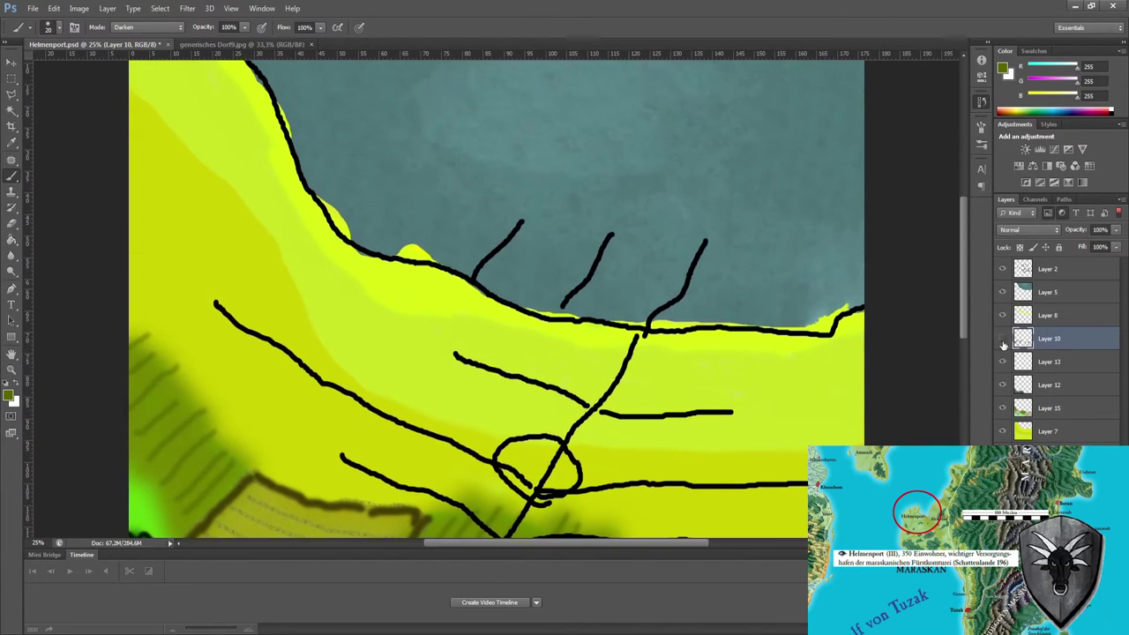
click(1002, 315)
scroll(729, 353, down, 2)
scroll(729, 352, down, 2)
scroll(729, 352, down, 2)
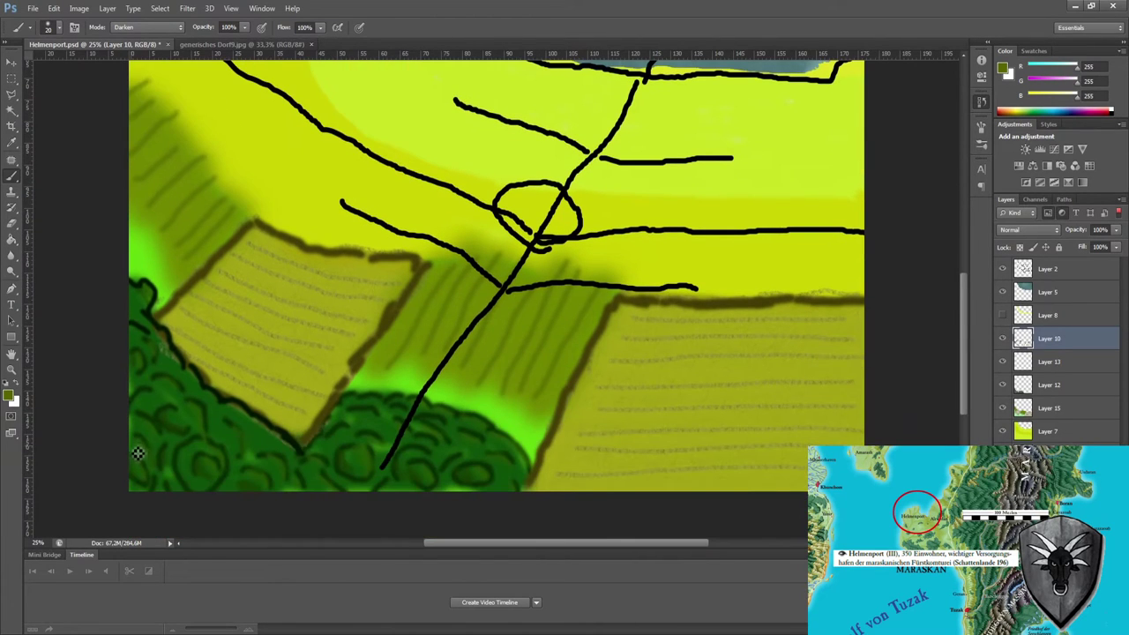
- Paste an area copied from another document into the Helmenport map, cancelling the resize
key(ctrl+Tab)
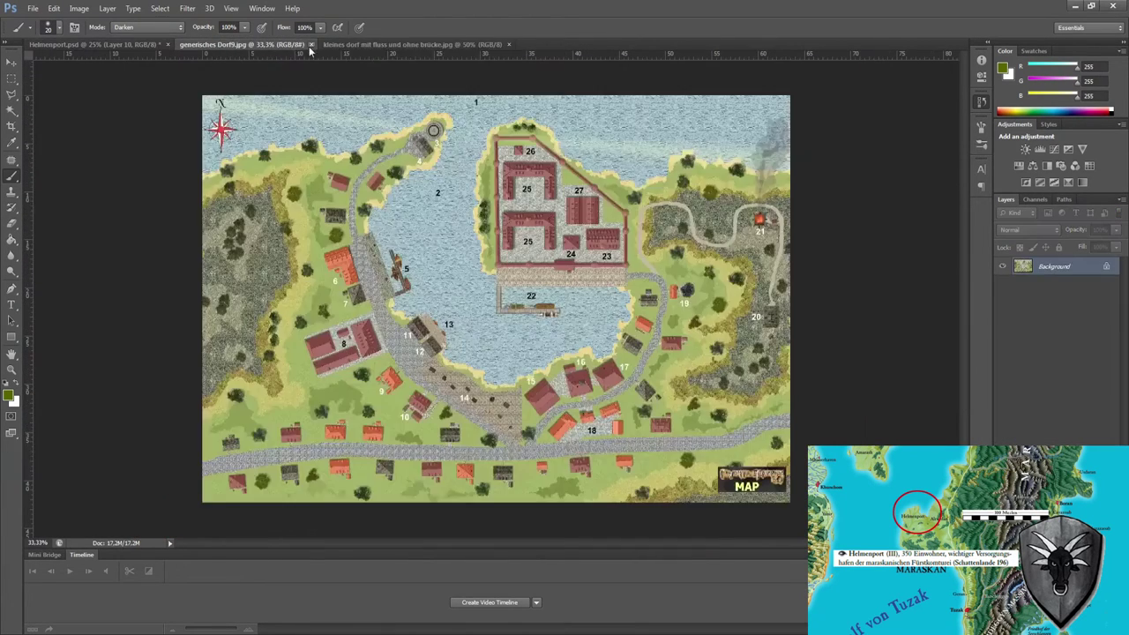
key(ctrl+w)
key(ctrl+Tab)
key(ctrl+v)
key(ctrl+t)
click(573, 26)
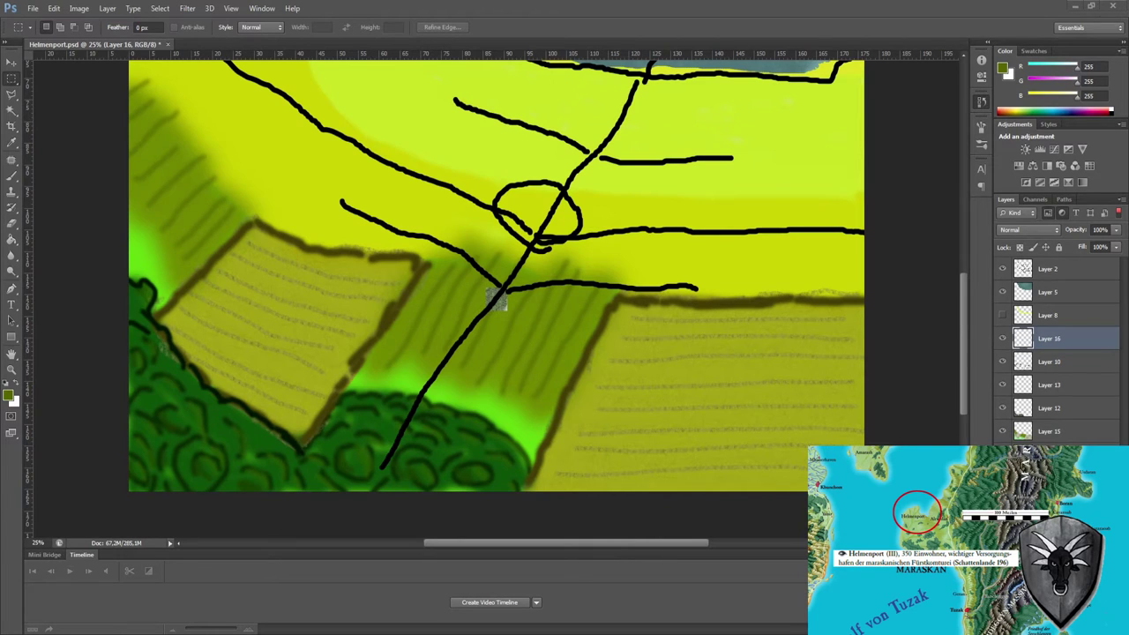
- Copy a square of the forest tile into Helmenport and move it to the lower-left forest
key(ctrl+Tab)
drag(323, 353, 530, 479)
key(ctrl+c)
key(ctrl+Tab)
key(ctrl+v)
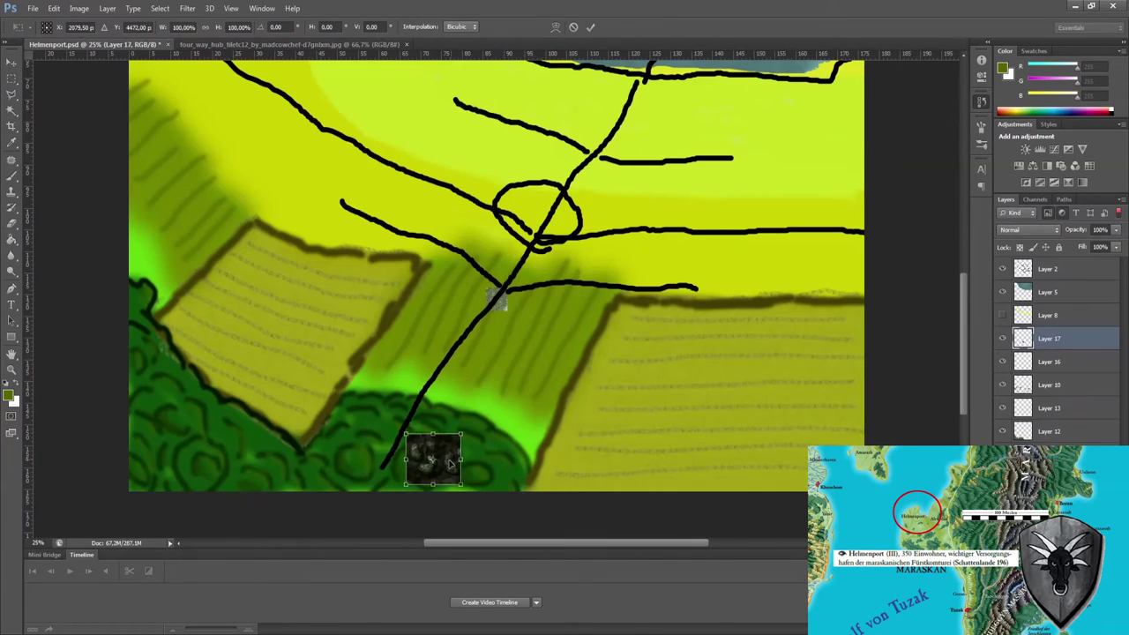
drag(434, 459, 157, 466)
- Lasso-outline the forest area along the field edges, then deselect
key(l)
drag(122, 268, 139, 286)
drag(397, 402, 83, 261)
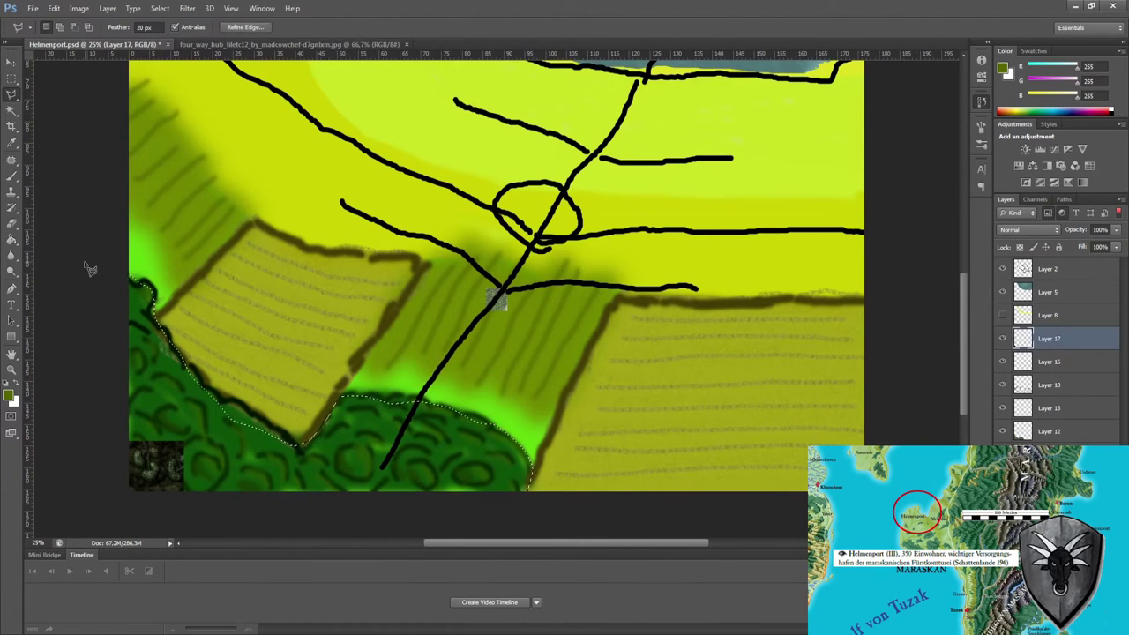
key(ctrl+d)
- Marquee-copy the forest texture rightward and upward and duplicate a corner patch
key(m)
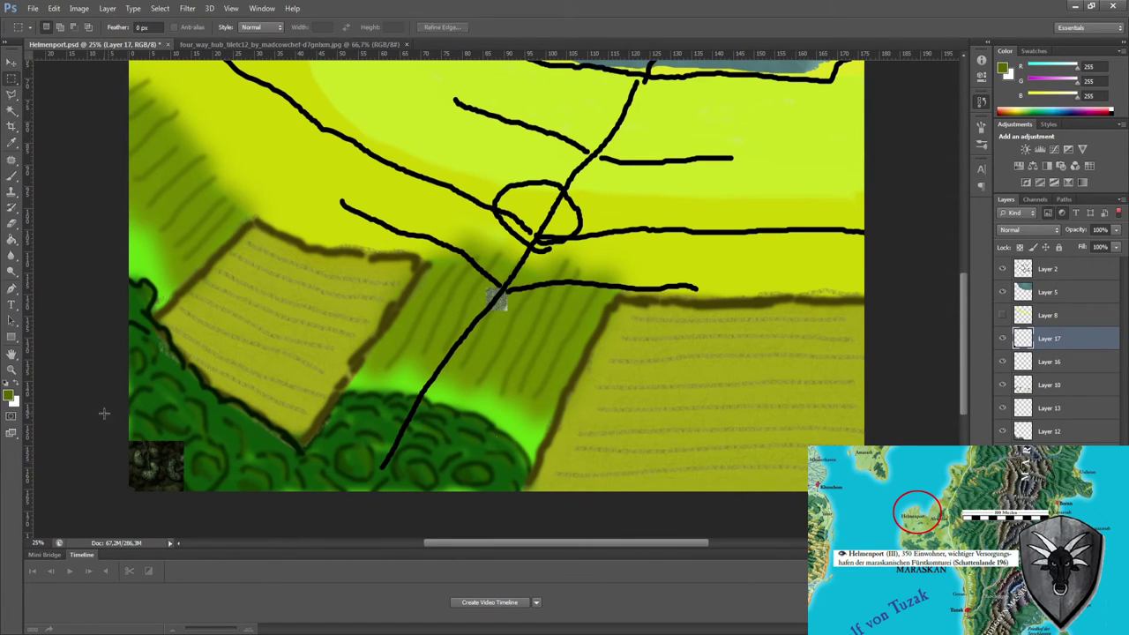
drag(236, 455, 209, 450)
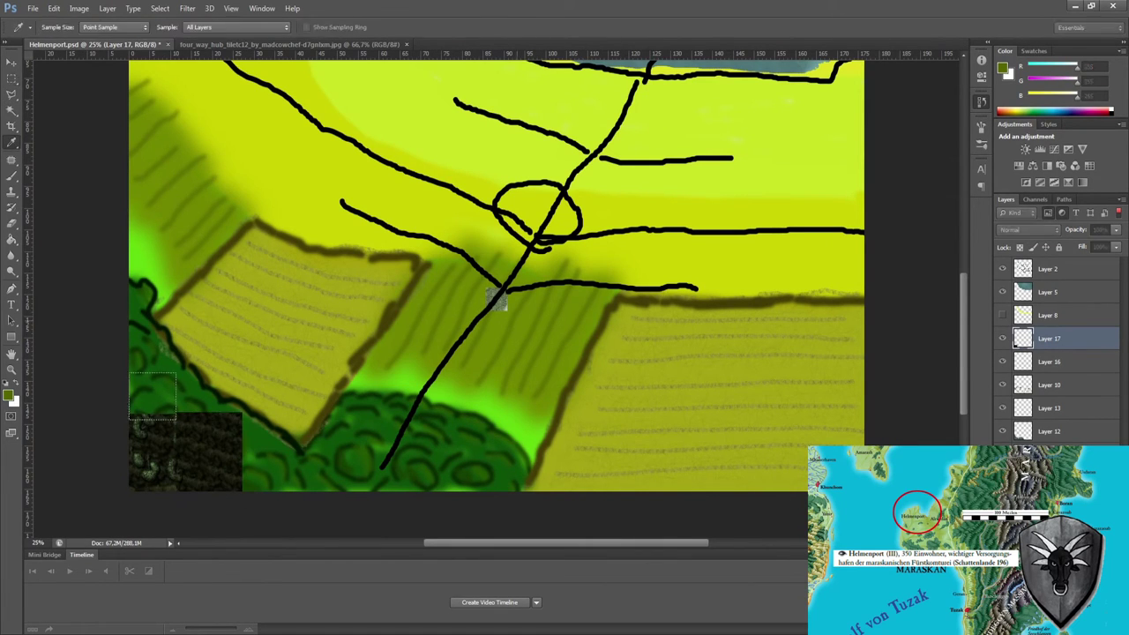
drag(159, 397, 127, 418)
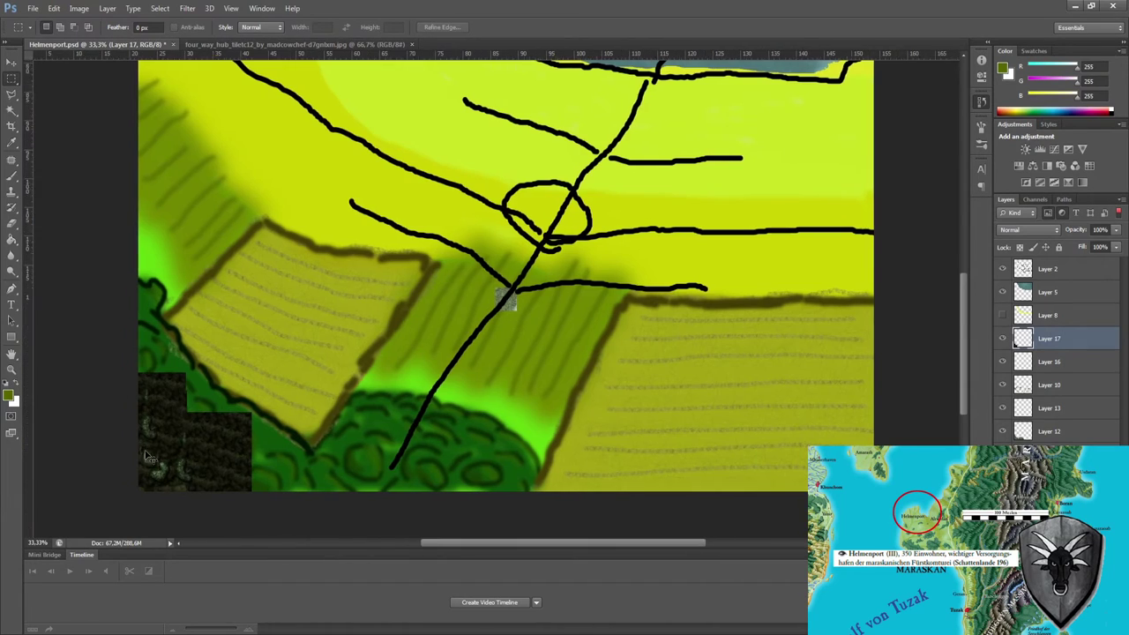
key(ctrl+plus)
mouse_move(455, 340)
mouse_down()
mouse_move(574, 427)
mouse_move(625, 329)
mouse_up()
key(ctrl+j)
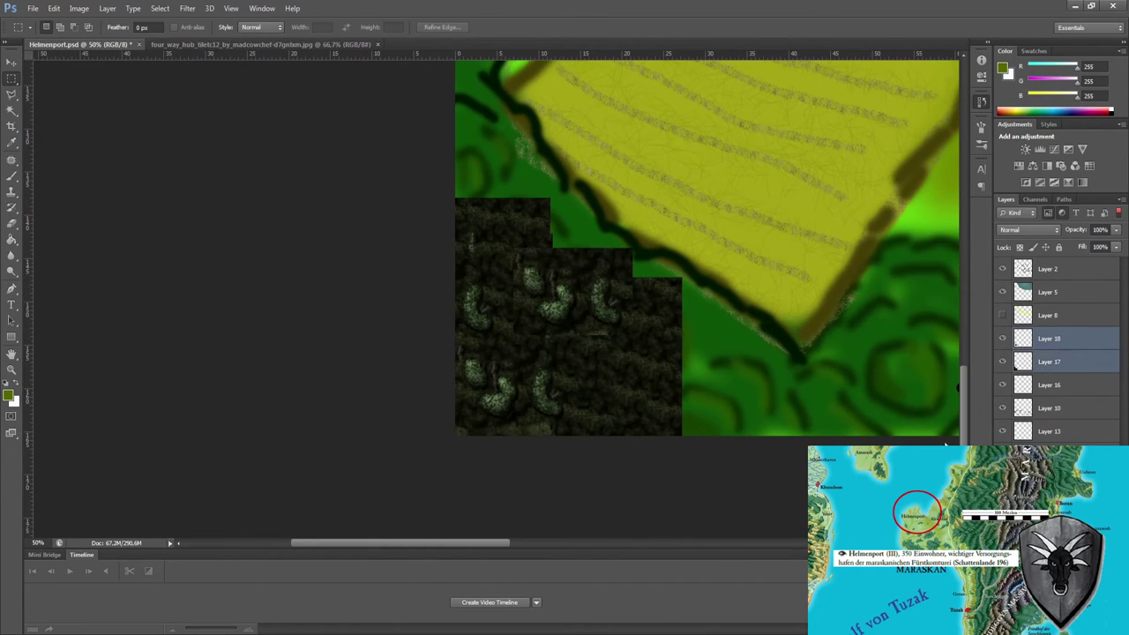
- Copy forest patches further up the forest edge and toward the lower right
scroll(534, 278, up, 2)
mouse_move(520, 292)
mouse_down()
mouse_move(520, 180)
mouse_move(508, 142)
mouse_up()
drag(571, 276, 711, 386)
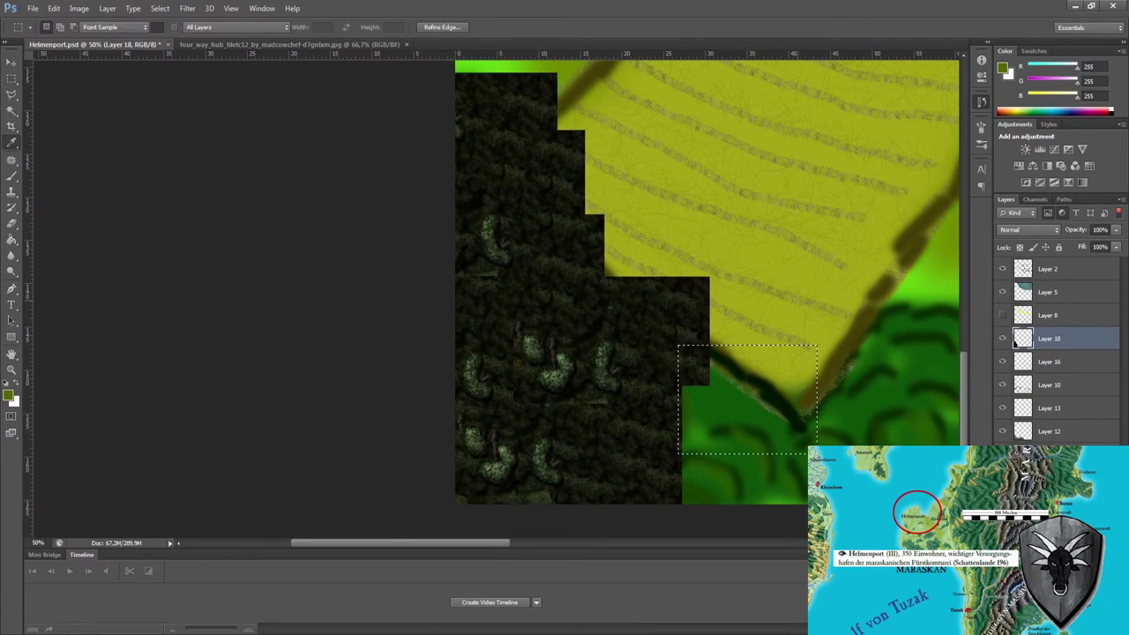
mouse_move(599, 391)
mouse_down()
mouse_move(706, 458)
mouse_move(547, 347)
mouse_move(851, 413)
mouse_up()
drag(489, 542, 619, 543)
mouse_move(366, 448)
mouse_down()
mouse_move(501, 415)
mouse_move(501, 445)
mouse_move(667, 438)
mouse_up()
key(ctrl+d)
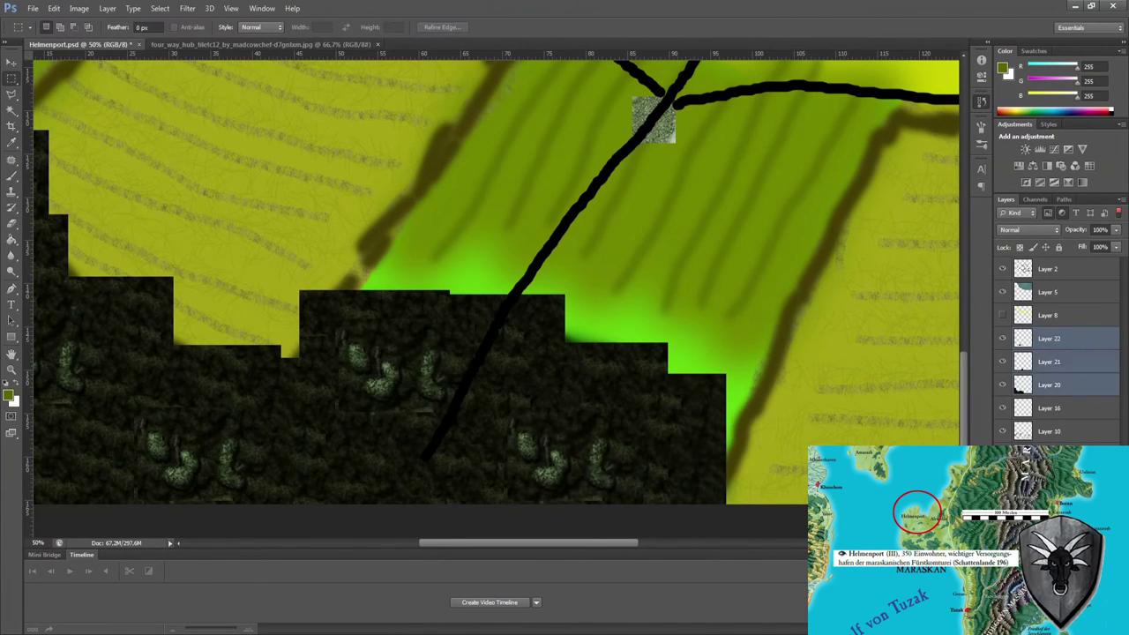
scroll(214, 124, left, 5)
- Lasso the forest along the field edge and the bottom gap, filling it with tree texture
key(l)
drag(229, 133, 703, 447)
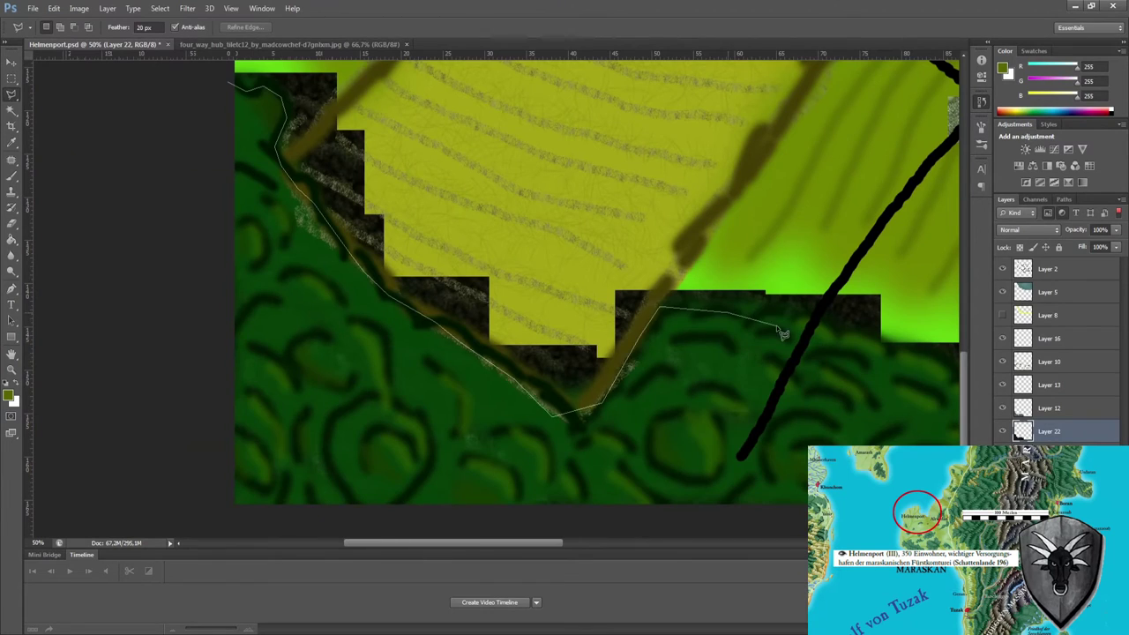
key(ctrl+j)
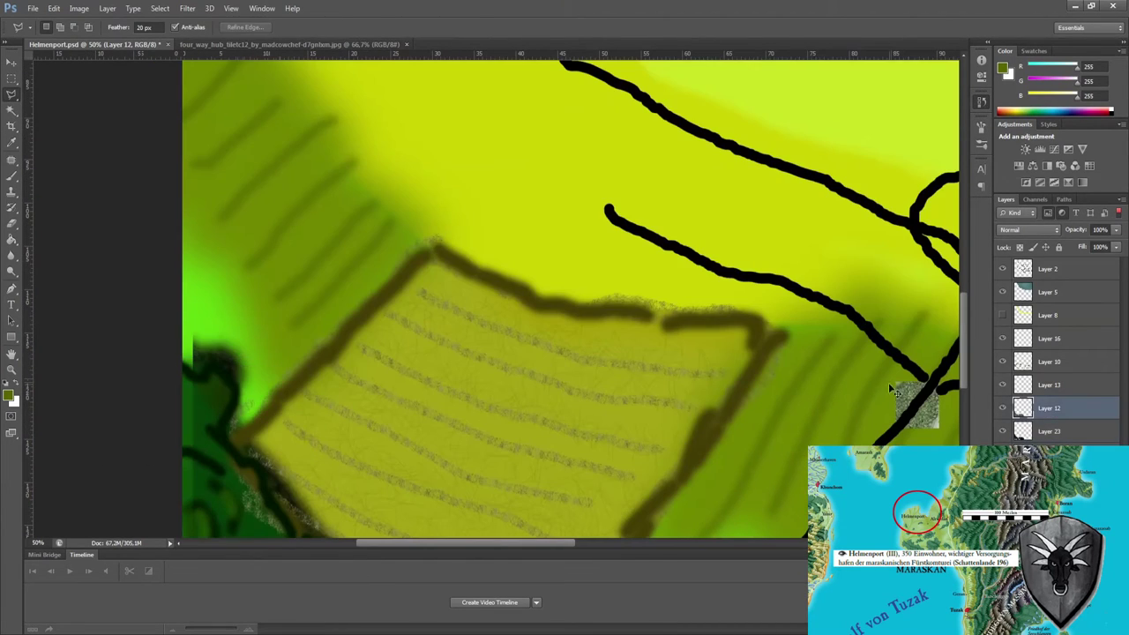
scroll(706, 353, down, 5)
drag(756, 305, 544, 181)
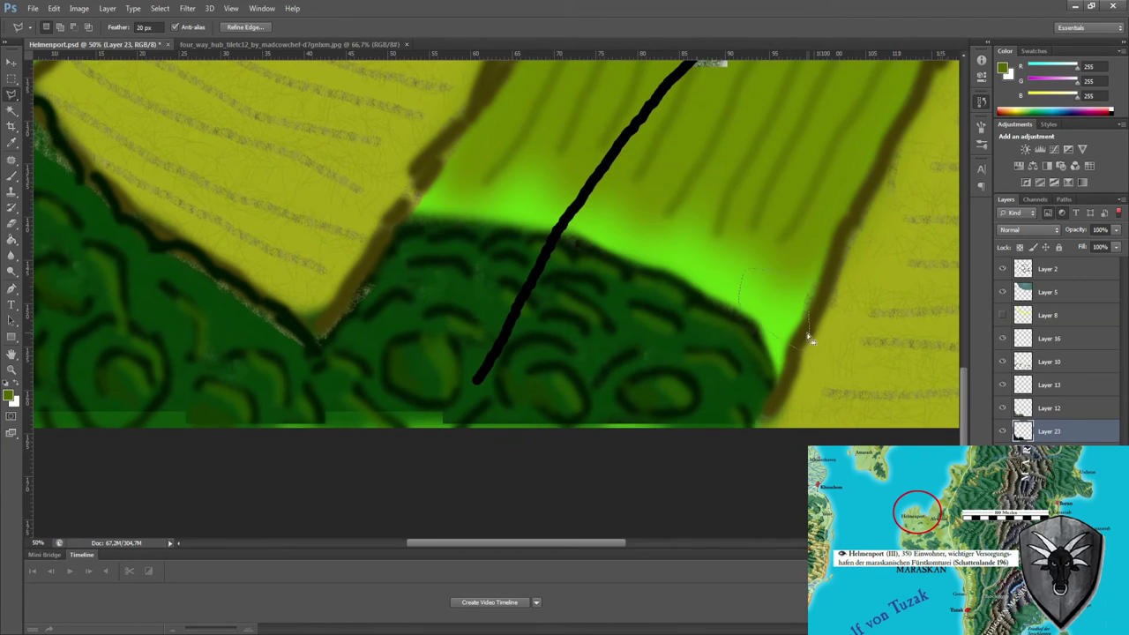
key(ctrl+j)
drag(290, 373, 590, 529)
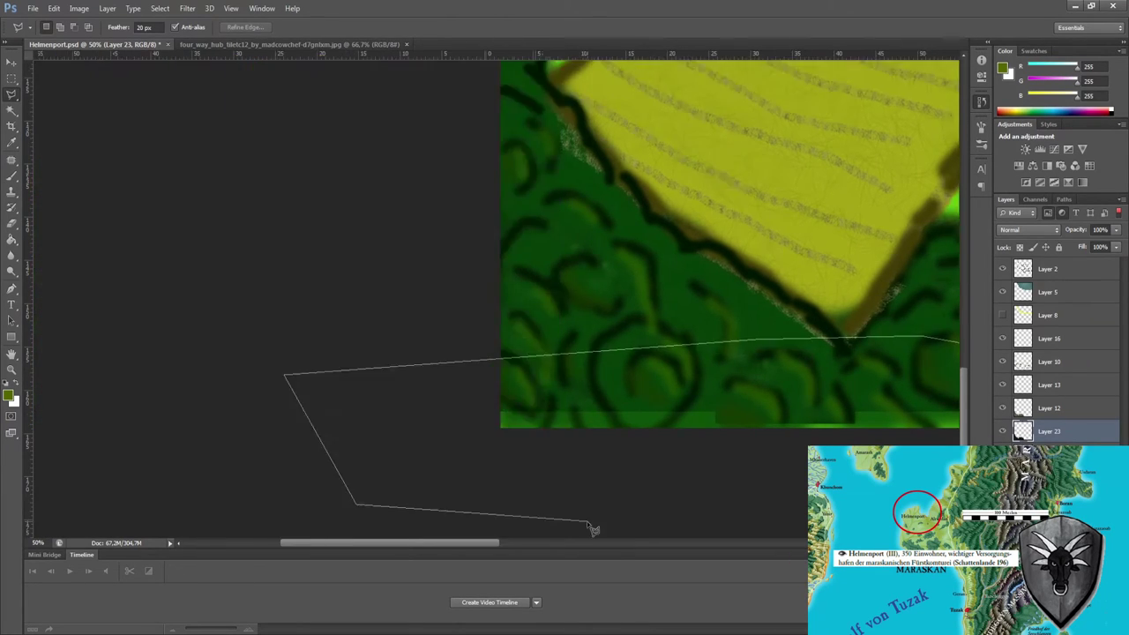
key(Delete)
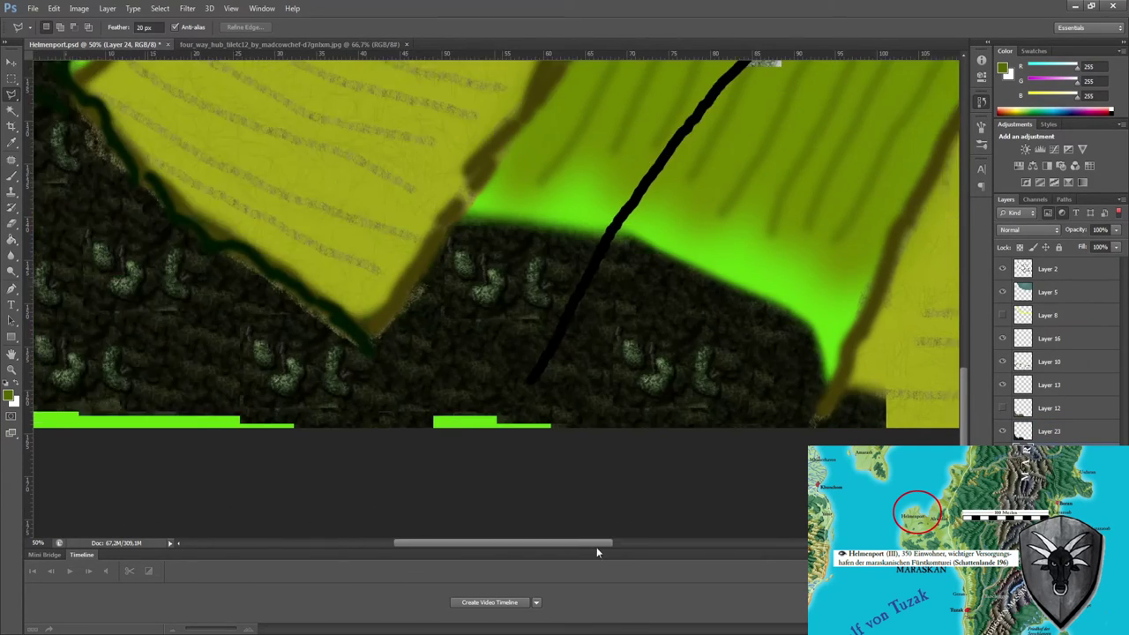
- Show the green forest and place the tree texture above it at 49% opacity
click(1001, 435)
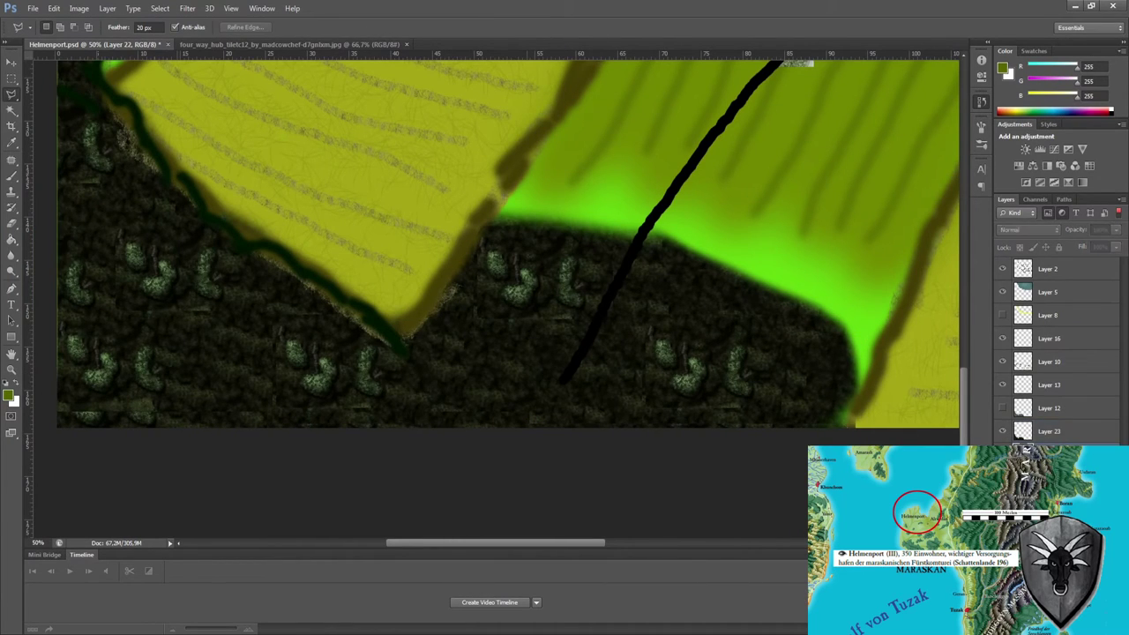
click(1001, 408)
drag(1049, 431, 1050, 404)
key(6)
key(1)
key(4)
key(9)
key(ctrl+minus)
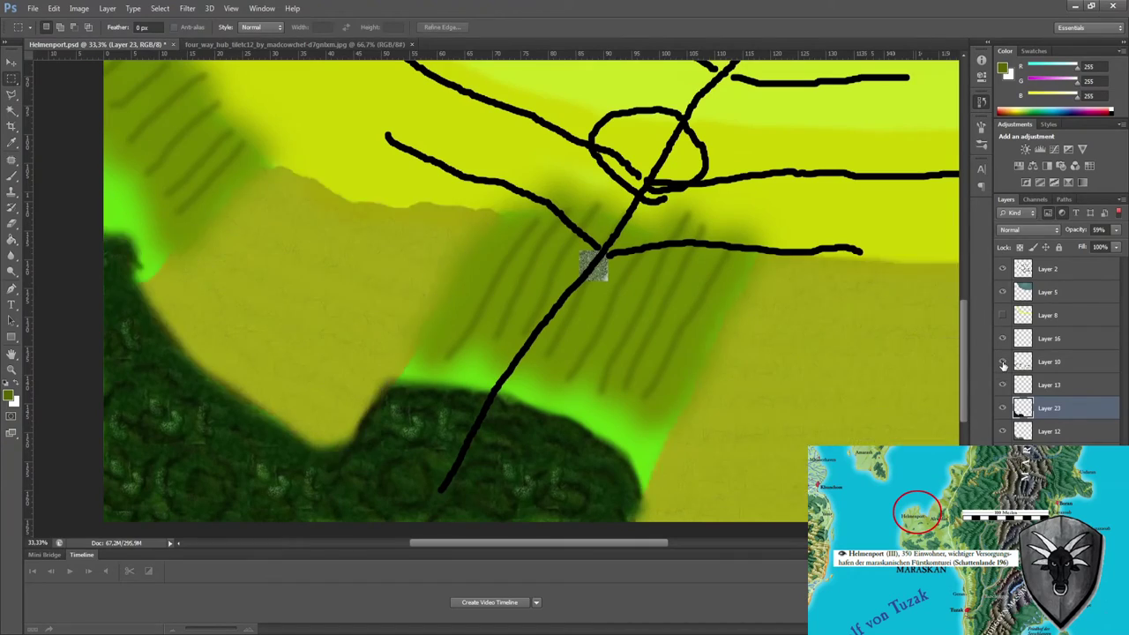
click(227, 45)
- Place the field texture and marquee-drag copies of it across the left field
key(ctrl+w)
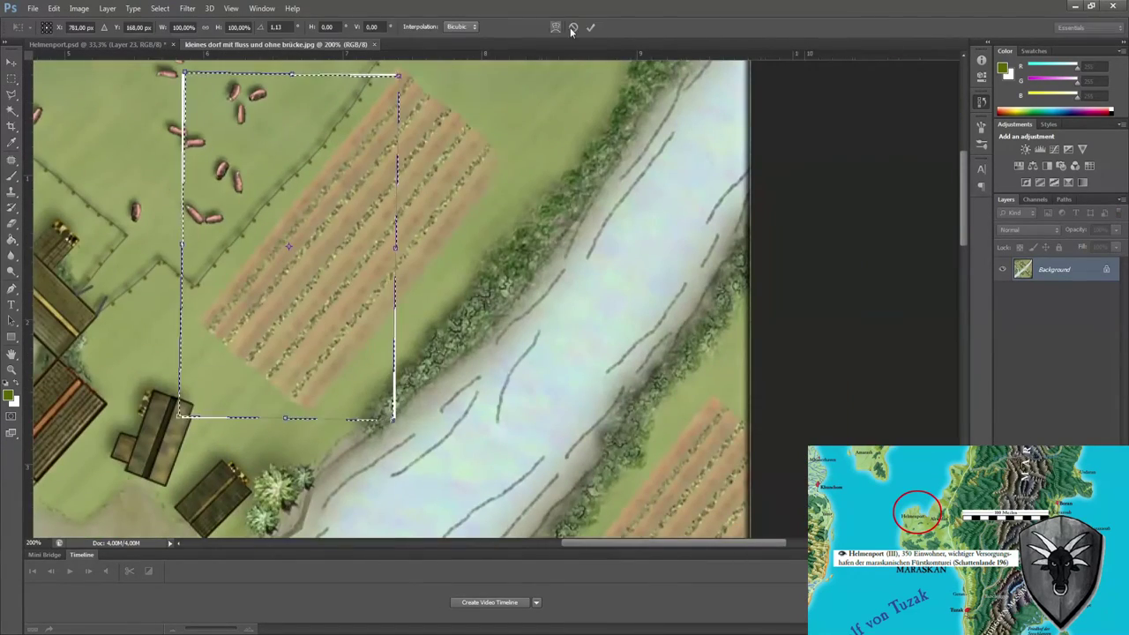
click(571, 28)
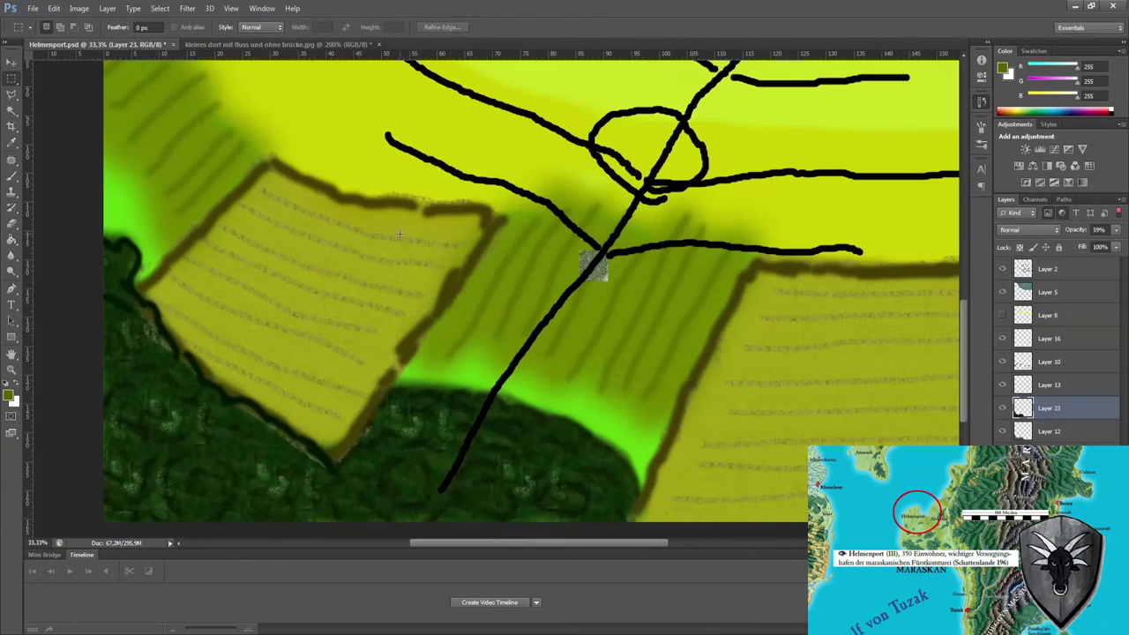
key(ctrl+v)
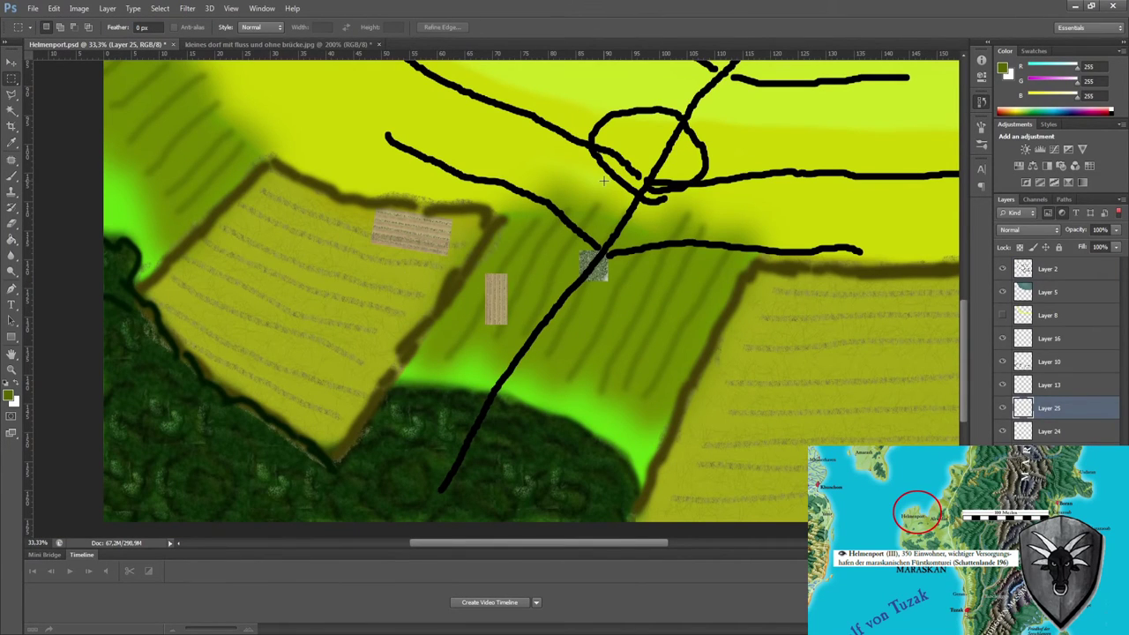
key(ctrl+z)
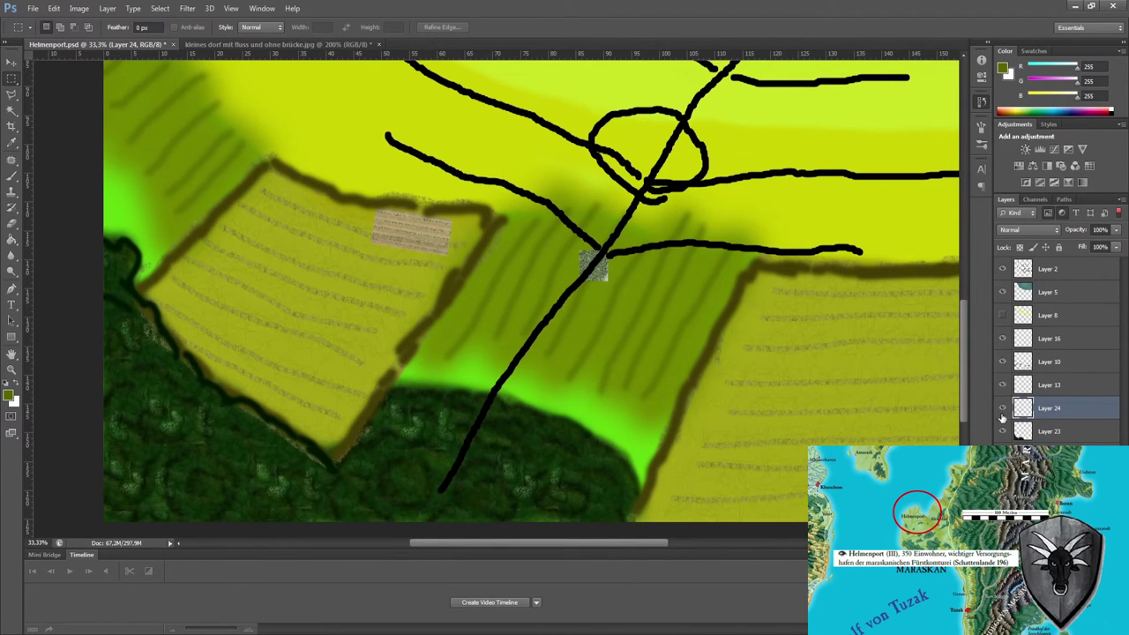
mouse_move(336, 232)
mouse_down()
mouse_move(452, 296)
mouse_move(350, 236)
mouse_up()
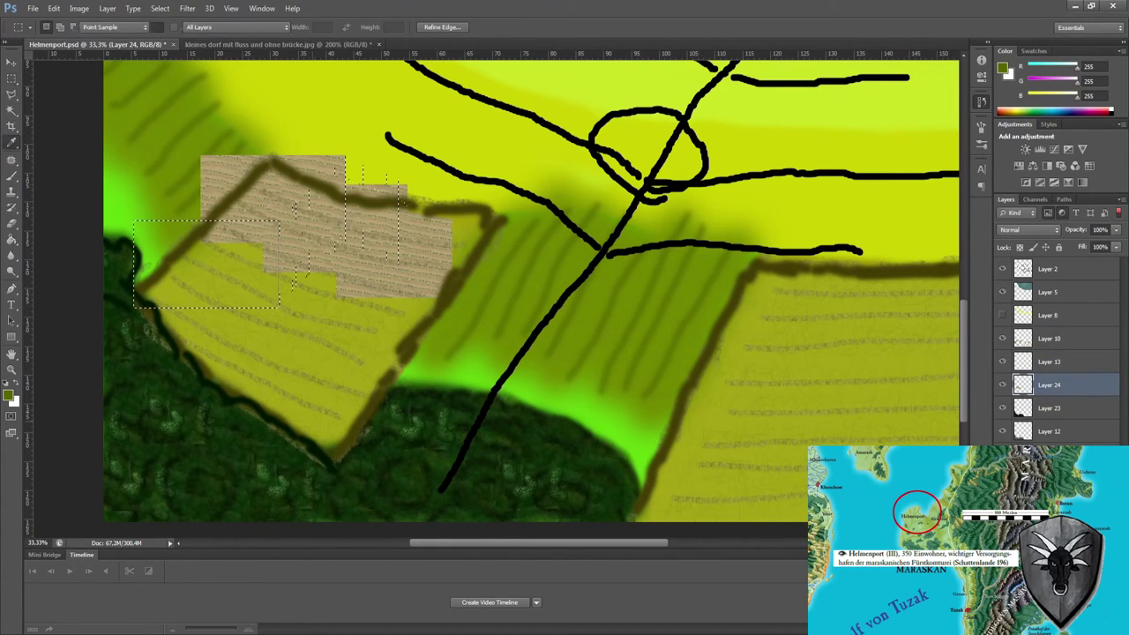
drag(405, 264, 339, 330)
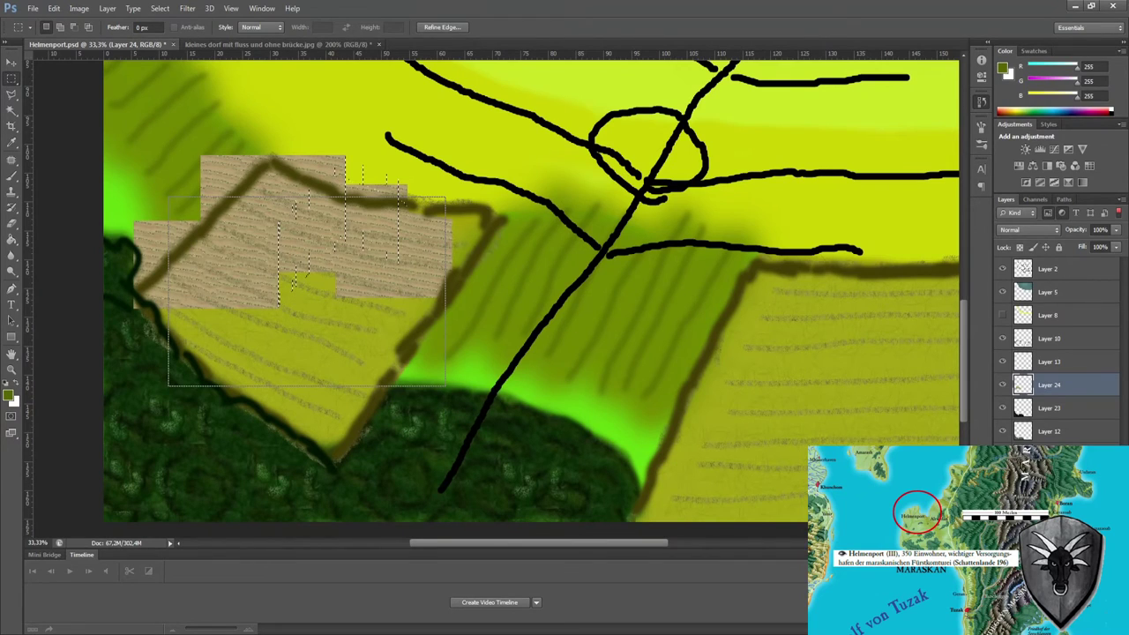
drag(134, 275, 178, 346)
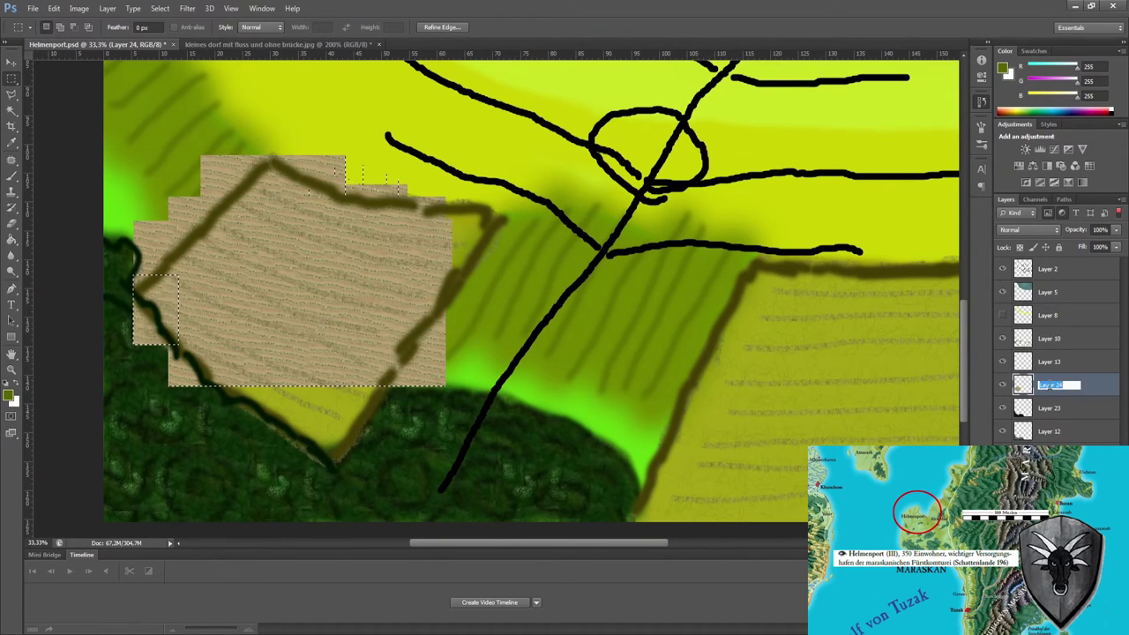
- Rename the layers Feld, Bäume, Meer and Straßenzug
text(Feld)
click(1050, 407)
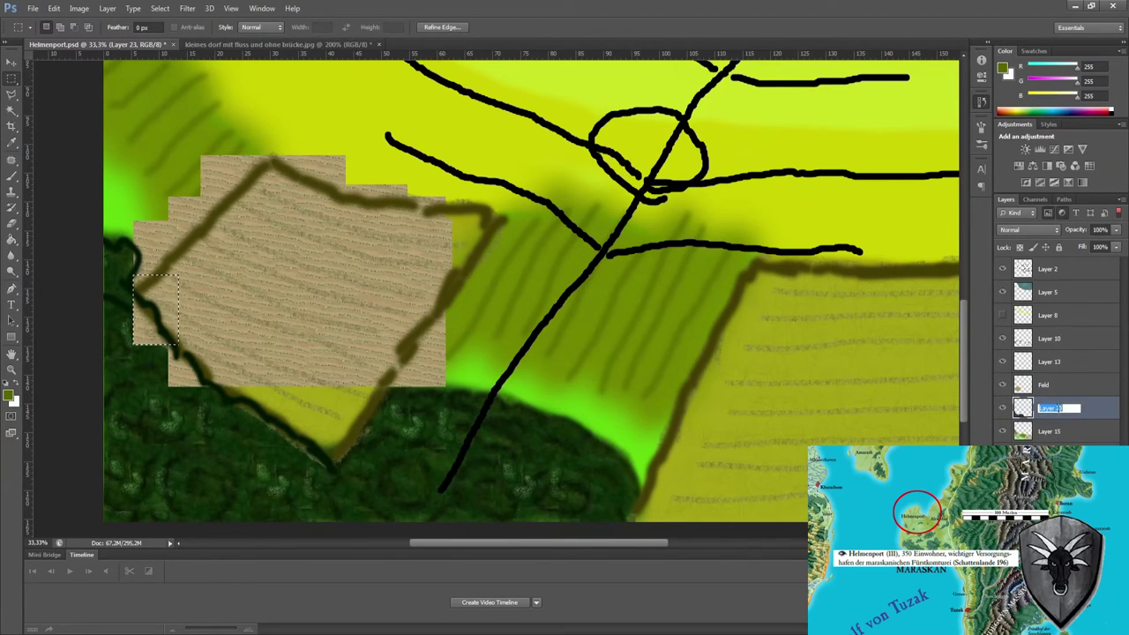
text(Bäume)
double_click(1048, 292)
text(Meer)
double_click(1048, 269)
text(Straßenzug)
click(1050, 362)
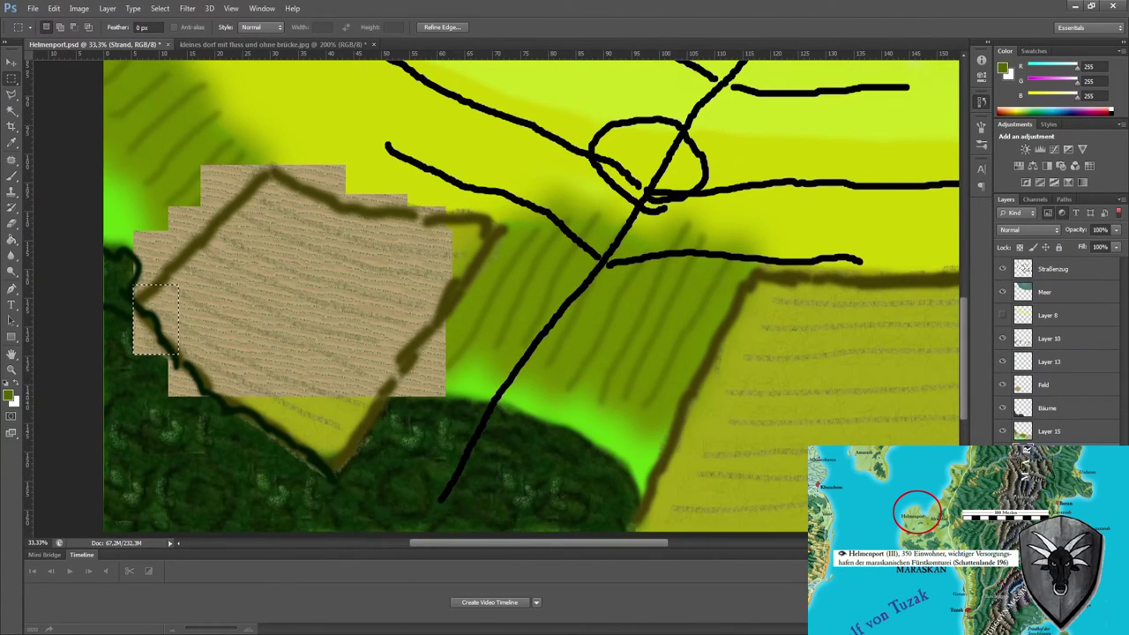
- Copy a Feld texture patch and try rotating it onto the right field, then discard it
click(1044, 385)
drag(202, 347, 409, 476)
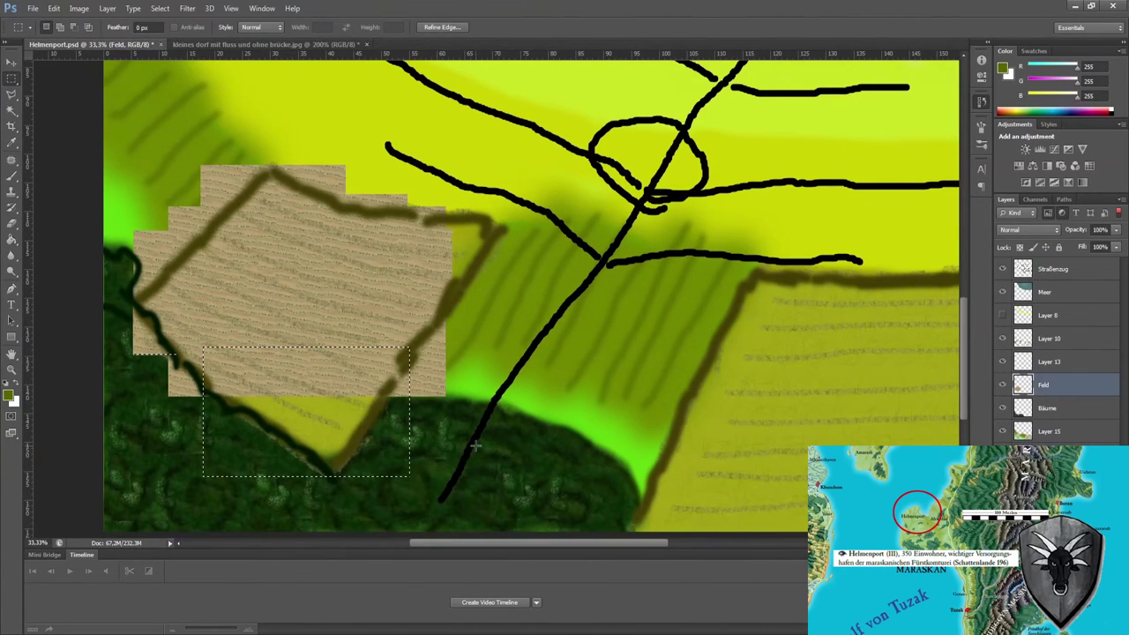
key(ctrl+j)
scroll(475, 446, right, 5)
key(ctrl+t)
drag(565, 265, 582, 220)
drag(450, 380, 624, 360)
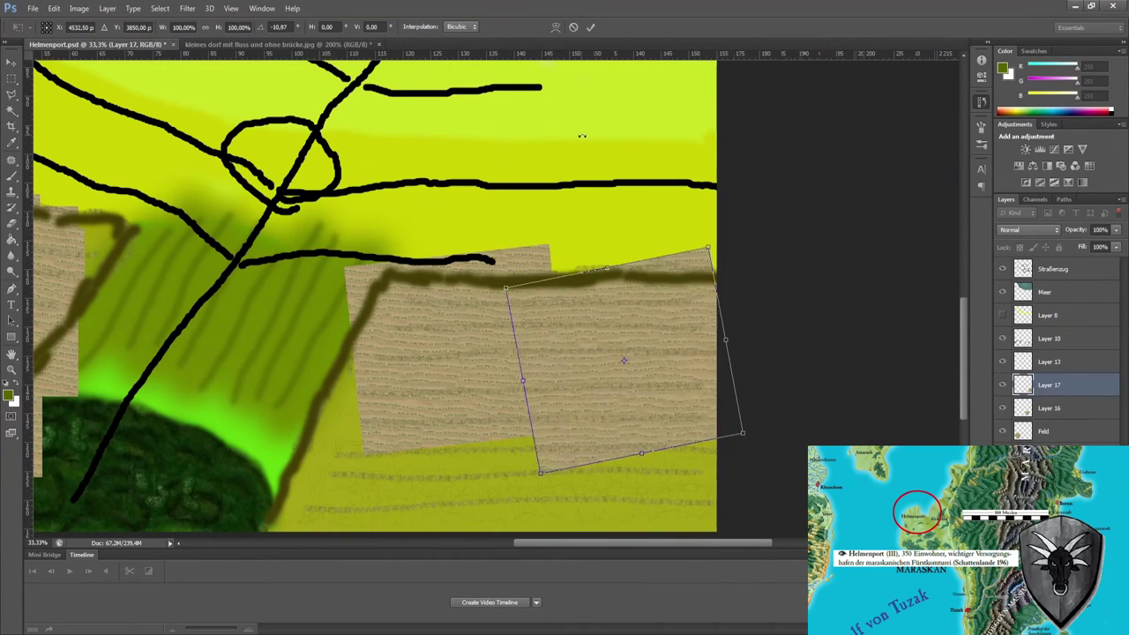
key(Escape)
key(ctrl+z)
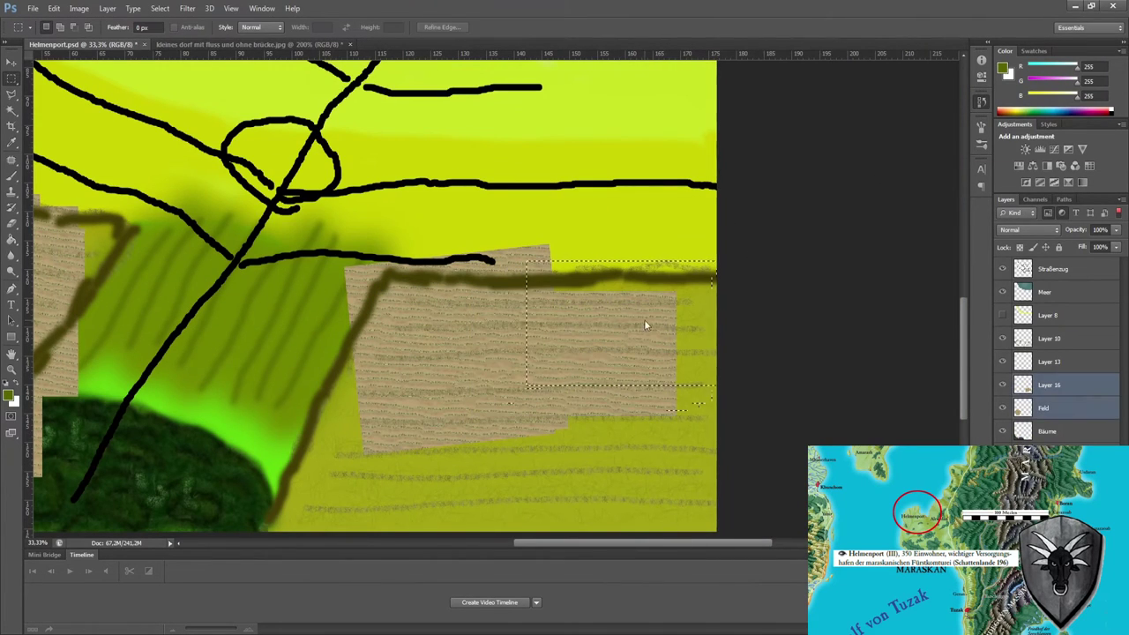
- Drag field-texture copies across the right field down to the bottom edge, covering green gaps
drag(647, 323, 699, 402)
scroll(620, 327, down, 3)
drag(619, 327, 619, 398)
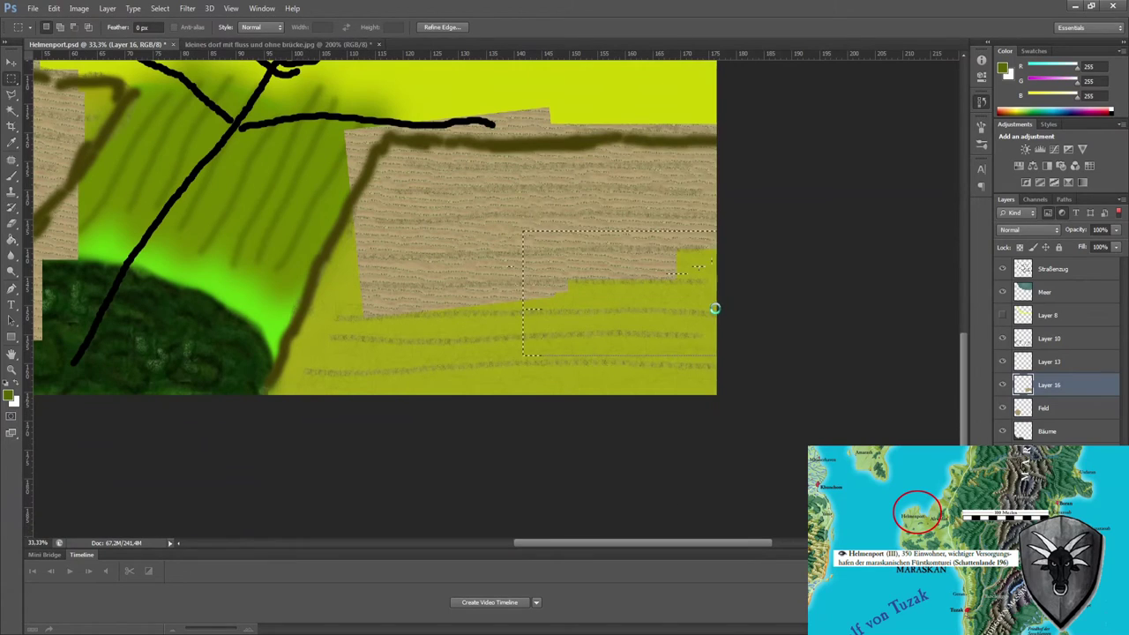
drag(335, 288, 539, 406)
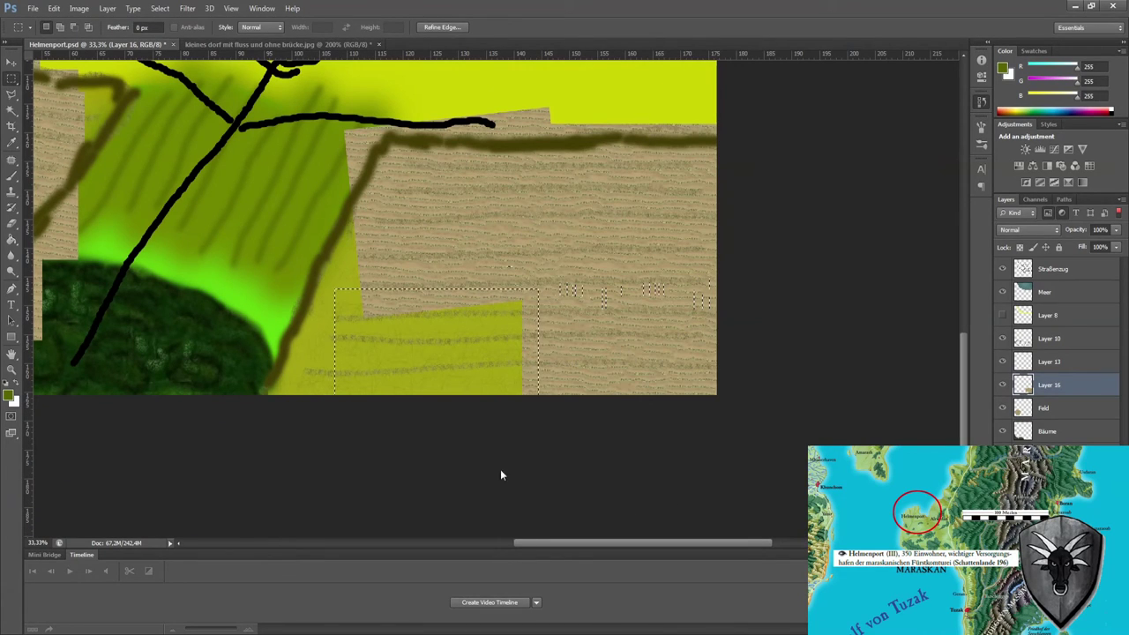
drag(439, 363, 379, 284)
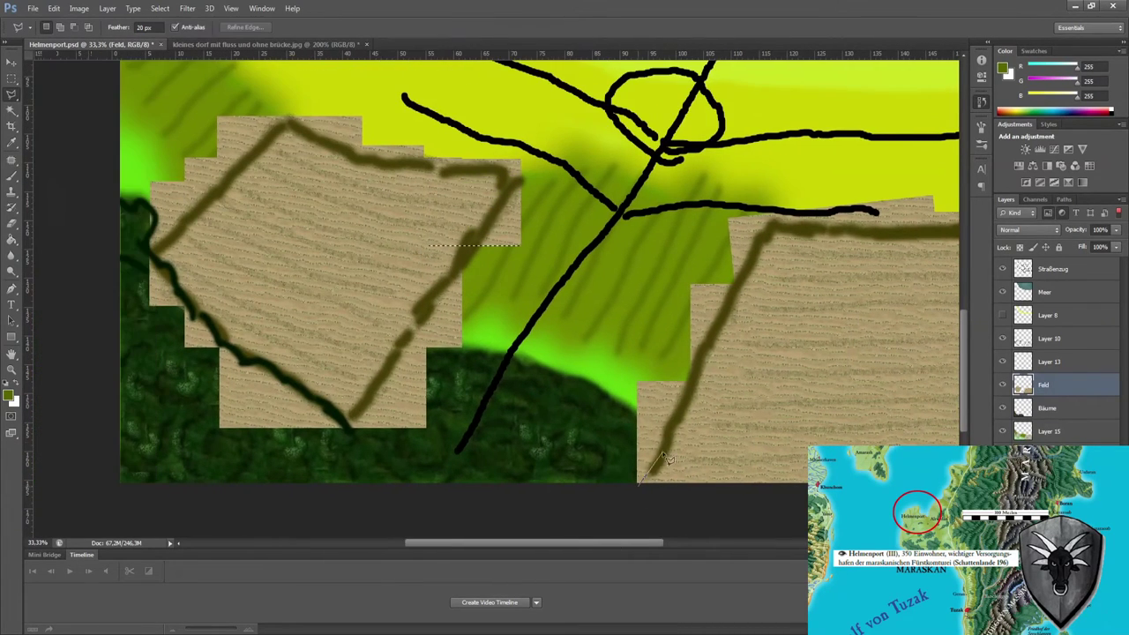
- Lasso and delete field texture spilling outside both fields, then move Feld above Layer 15
drag(668, 459, 776, 203)
key(Delete)
mouse_move(525, 168)
mouse_down()
mouse_move(581, 404)
mouse_move(569, 253)
mouse_up()
key(Delete)
key(ctrl+d)
mouse_move(419, 166)
mouse_down()
mouse_move(211, 511)
mouse_move(220, 520)
mouse_up()
key(Delete)
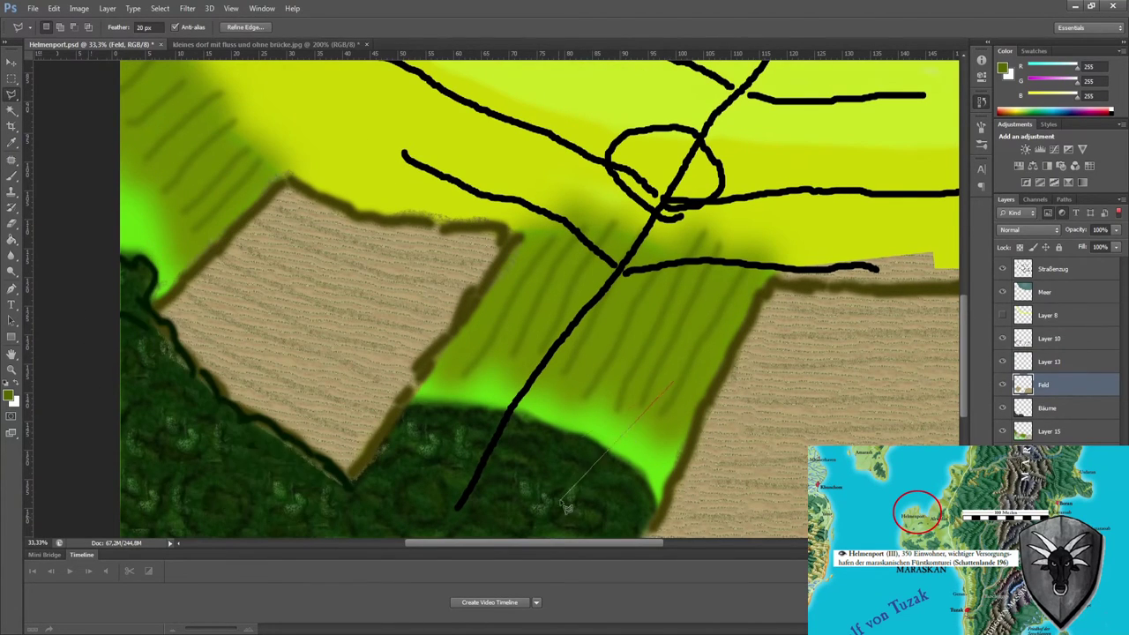
drag(472, 212, 607, 236)
scroll(545, 139, down, 2)
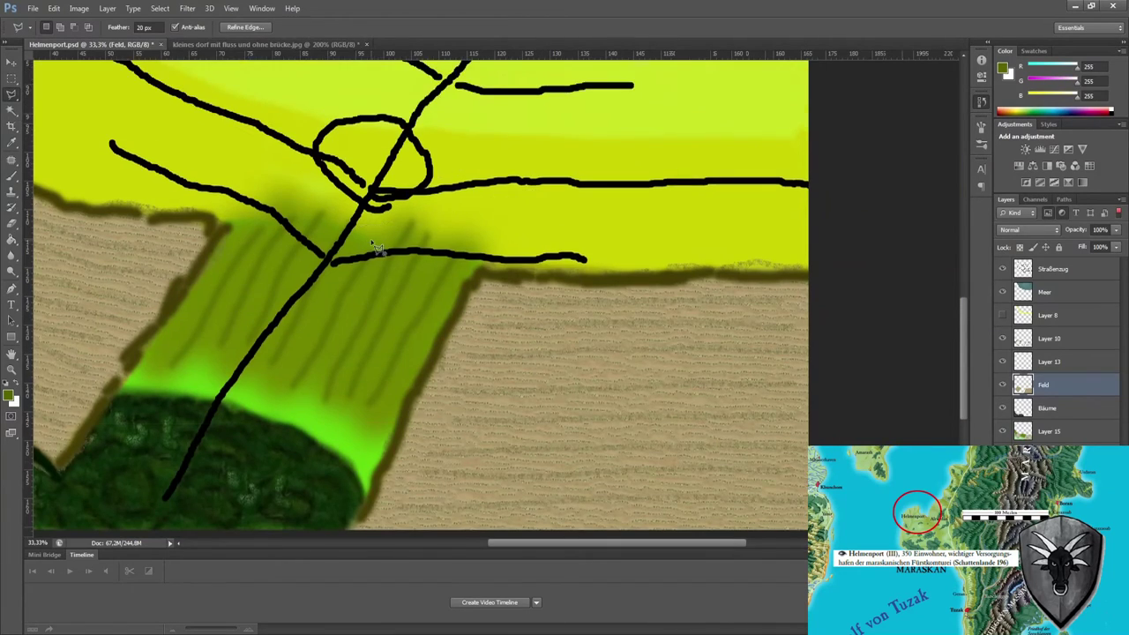
click(1050, 407)
drag(1073, 434, 1058, 401)
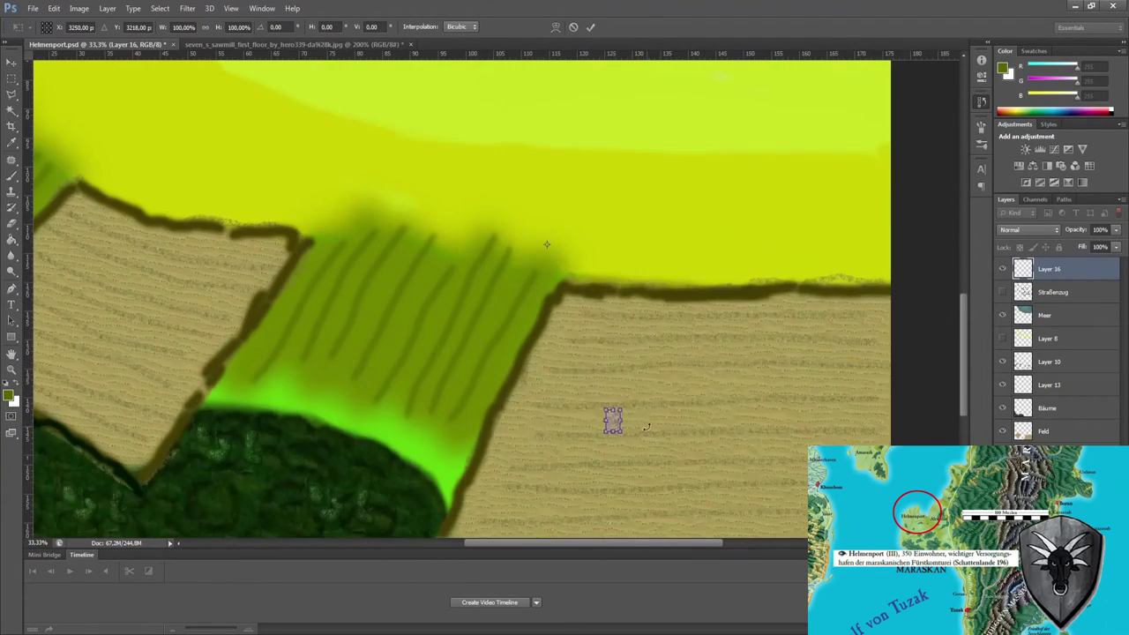
- Rename the beach texture layer to 'Strand2'
scroll(574, 449, up, 5)
key(Return)
double_click(1049, 268)
text(trand2)
key(Return)
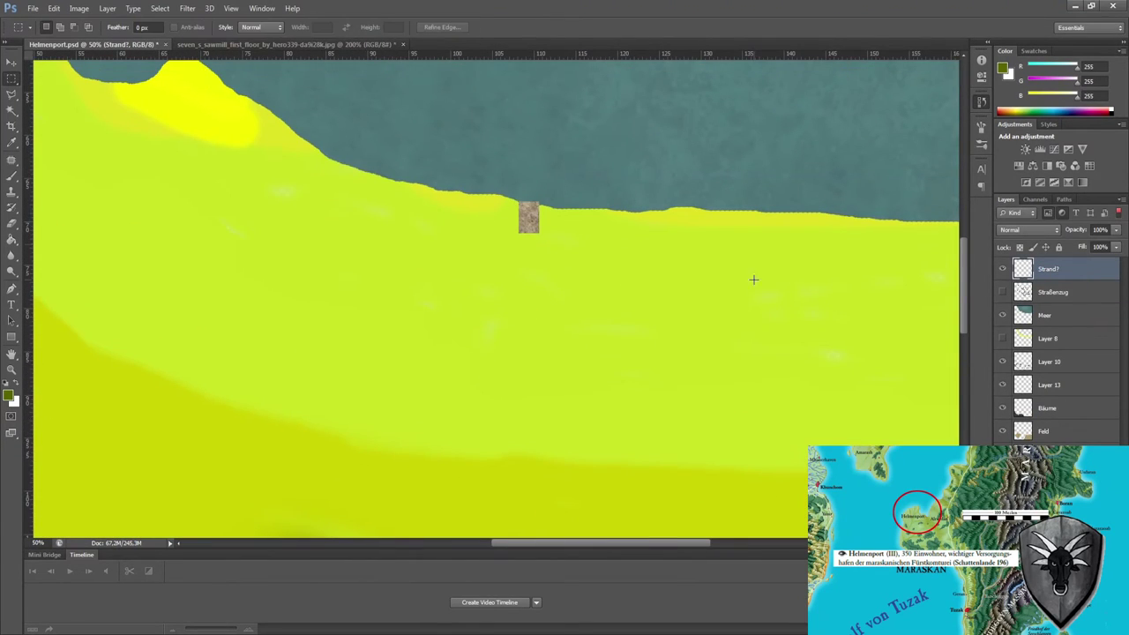
- Paste the brown sand texture and spread copies along the shoreline
key(ctrl+v)
scroll(579, 243, up, 2)
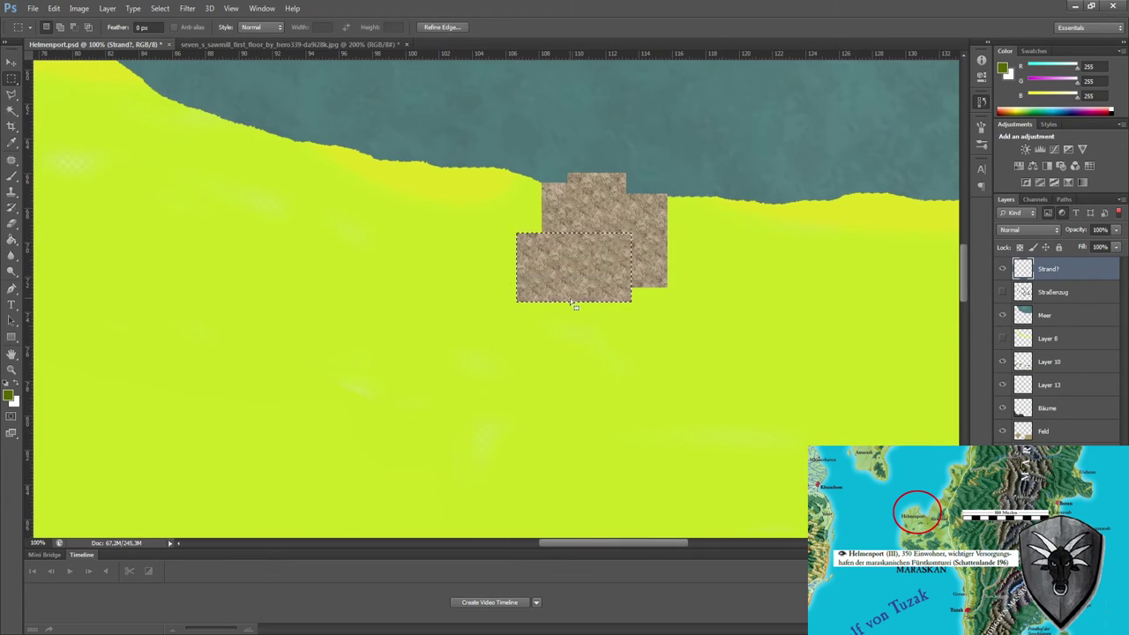
key(ctrl+v)
mouse_move(513, 231)
mouse_down()
mouse_move(388, 190)
mouse_move(318, 203)
mouse_move(121, 95)
mouse_move(262, 352)
mouse_move(783, 455)
mouse_move(970, 455)
mouse_up()
drag(632, 545, 733, 546)
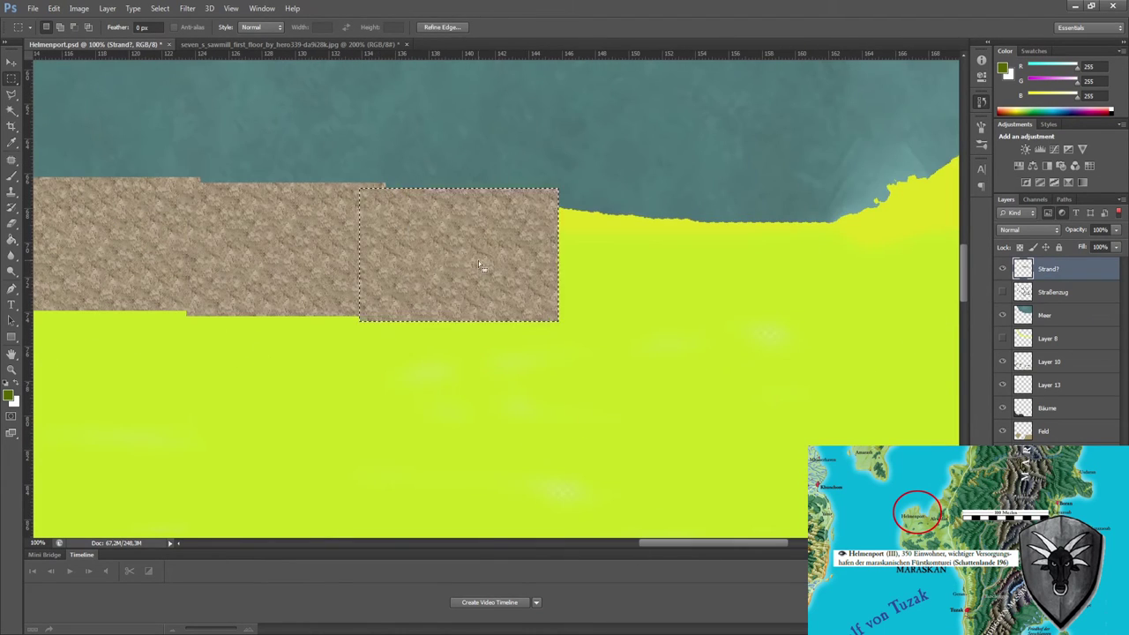
drag(478, 260, 291, 356)
scroll(291, 356, down, 1)
drag(416, 373, 327, 340)
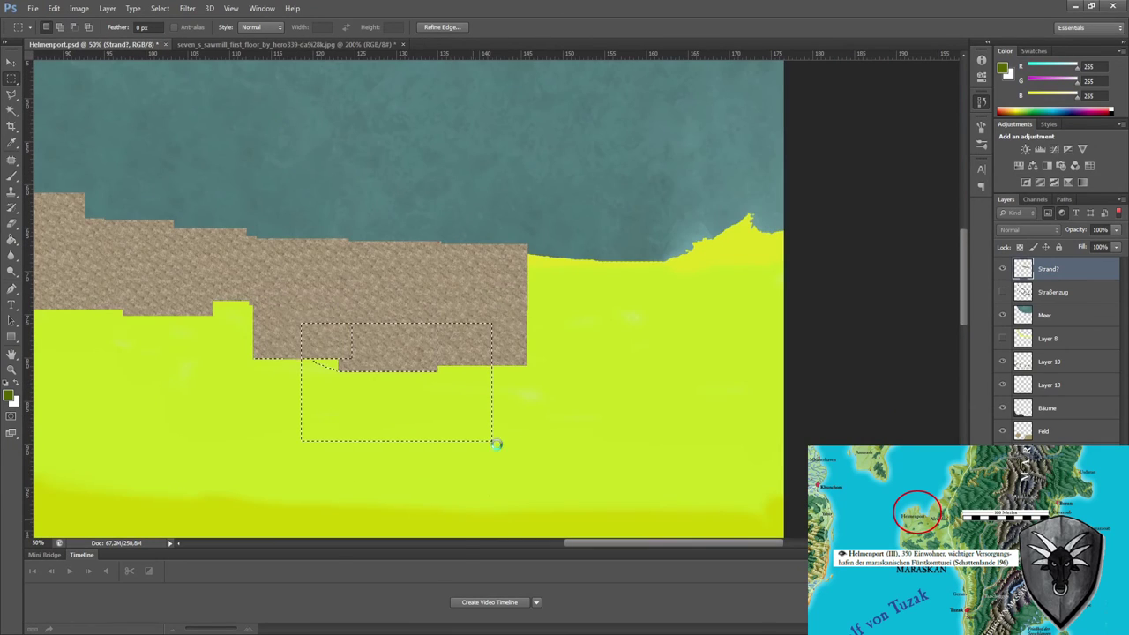
mouse_move(497, 445)
mouse_down()
mouse_move(648, 361)
mouse_move(741, 396)
mouse_move(750, 373)
mouse_move(735, 338)
mouse_move(592, 415)
mouse_up()
- Copy more sand texture patches and move the sand layer beneath the sea
key(ctrl+minus)
drag(458, 373, 584, 459)
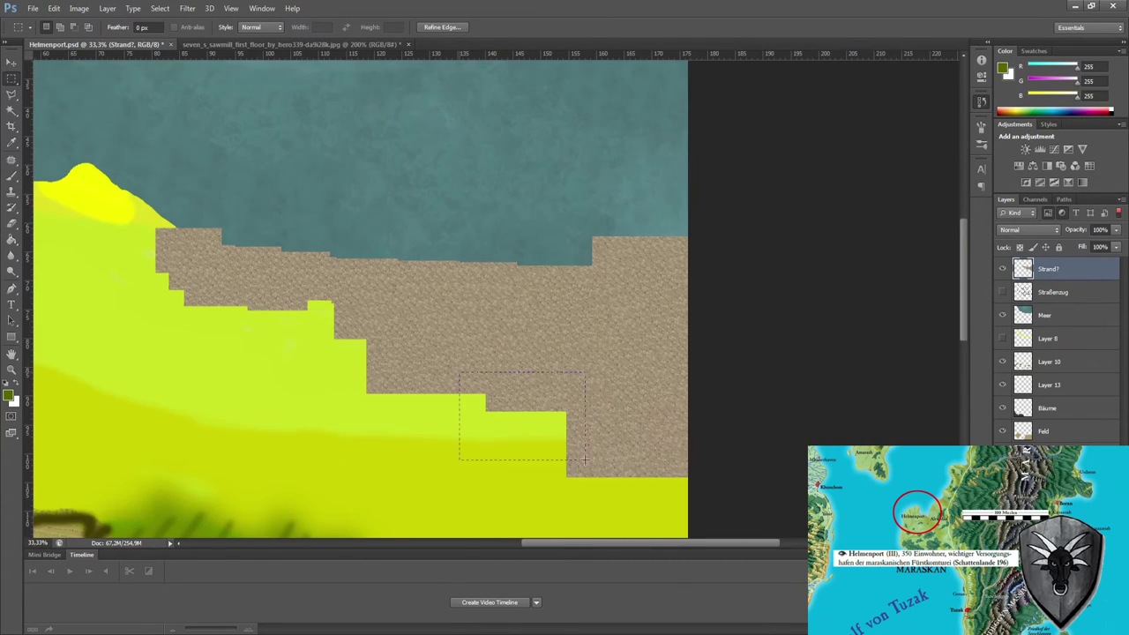
drag(569, 421, 475, 426)
scroll(459, 371, down, 3)
mouse_move(440, 372)
mouse_down()
mouse_move(560, 366)
mouse_move(496, 420)
mouse_up()
key(ctrl+bracketleft)
key(ctrl+bracketleft)
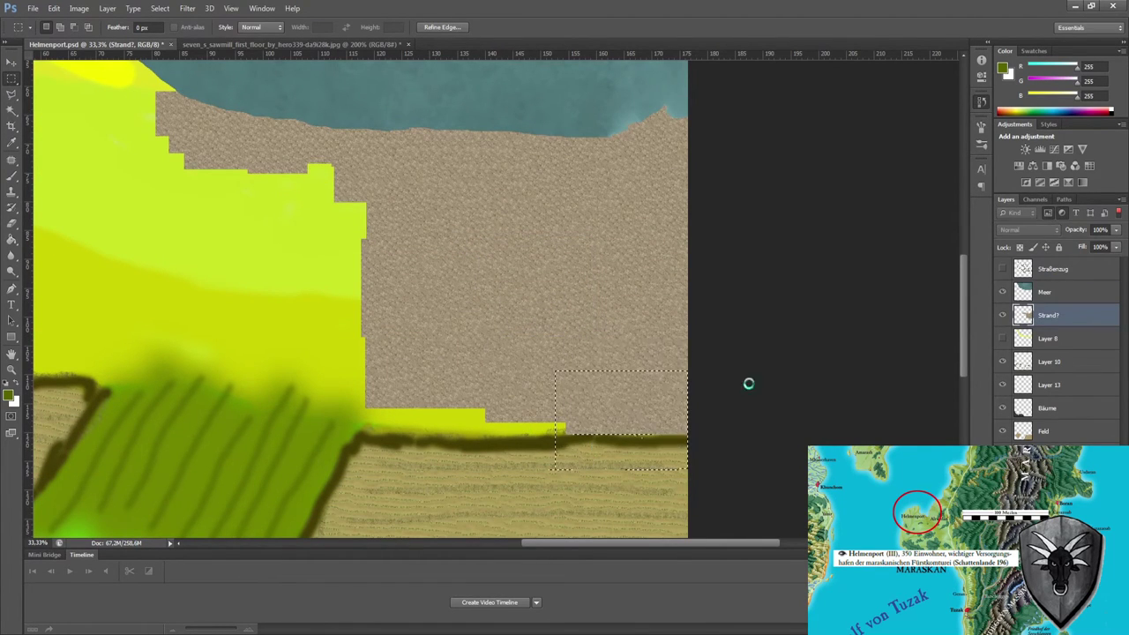
- Cover the first yellow patches beside the beach with sand texture
drag(565, 331, 508, 319)
key(ctrl+shift+bracketleft)
scroll(597, 408, left, 3)
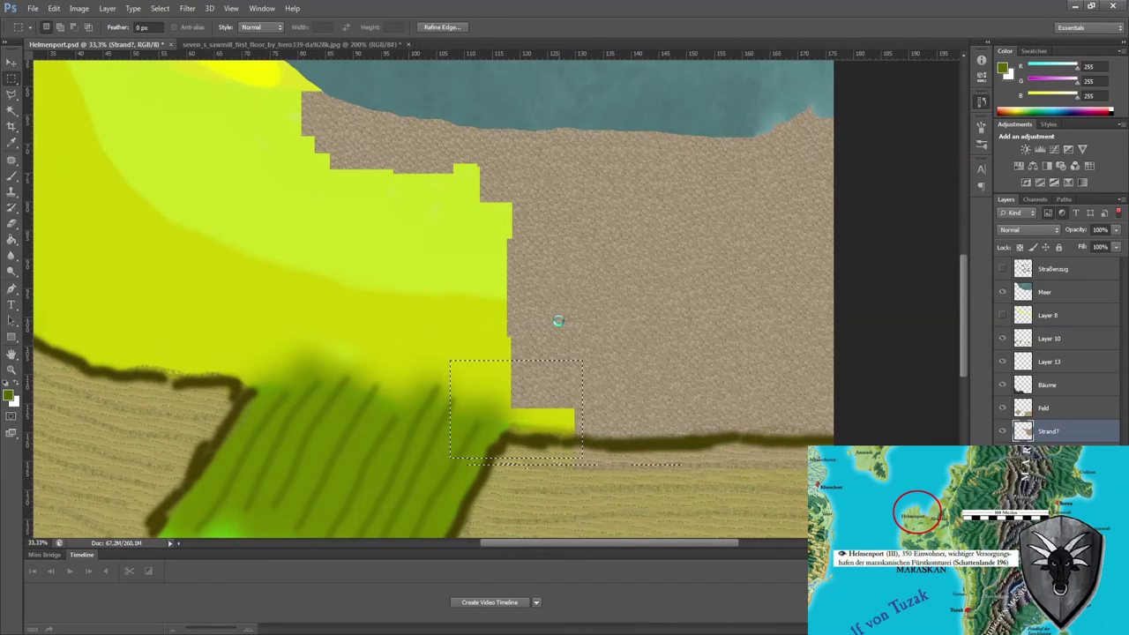
drag(336, 161, 458, 426)
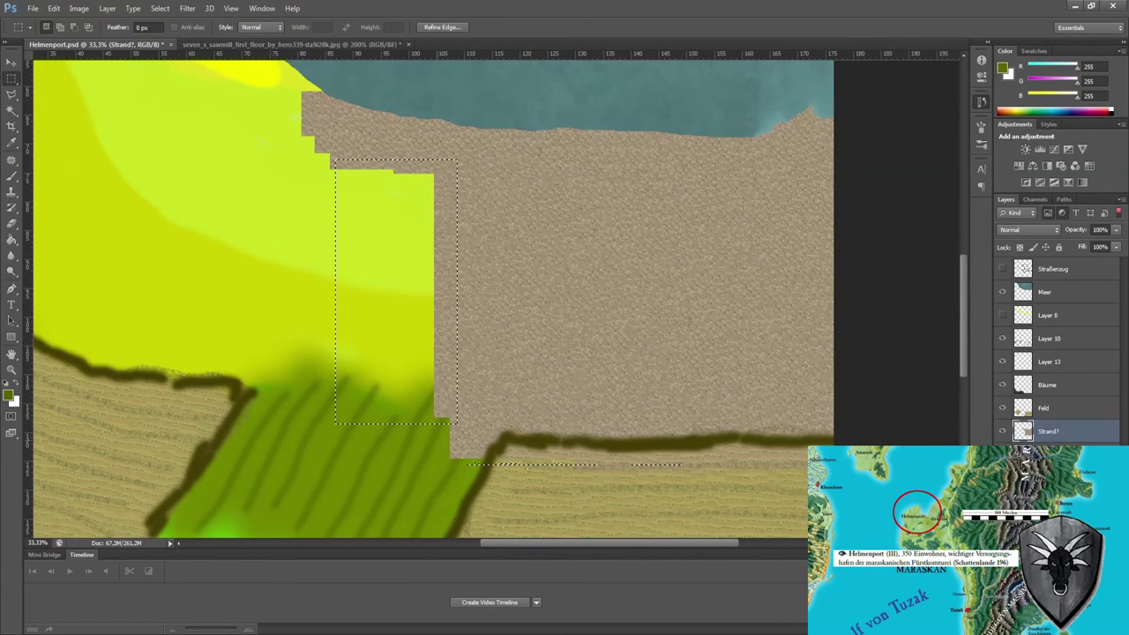
key(Delete)
drag(248, 129, 370, 401)
key(Delete)
scroll(323, 285, up, 4)
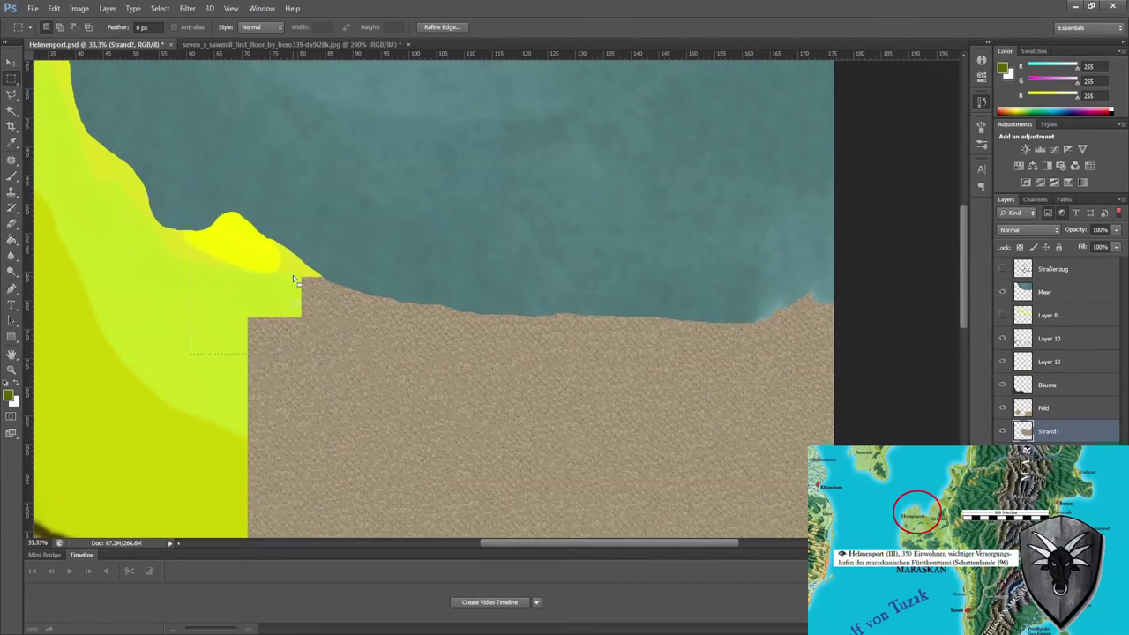
key(Delete)
- Replace the further yellow patches along the coast and sand edge with sand
drag(112, 469, 259, 324)
key(Delete)
drag(355, 380, 642, 332)
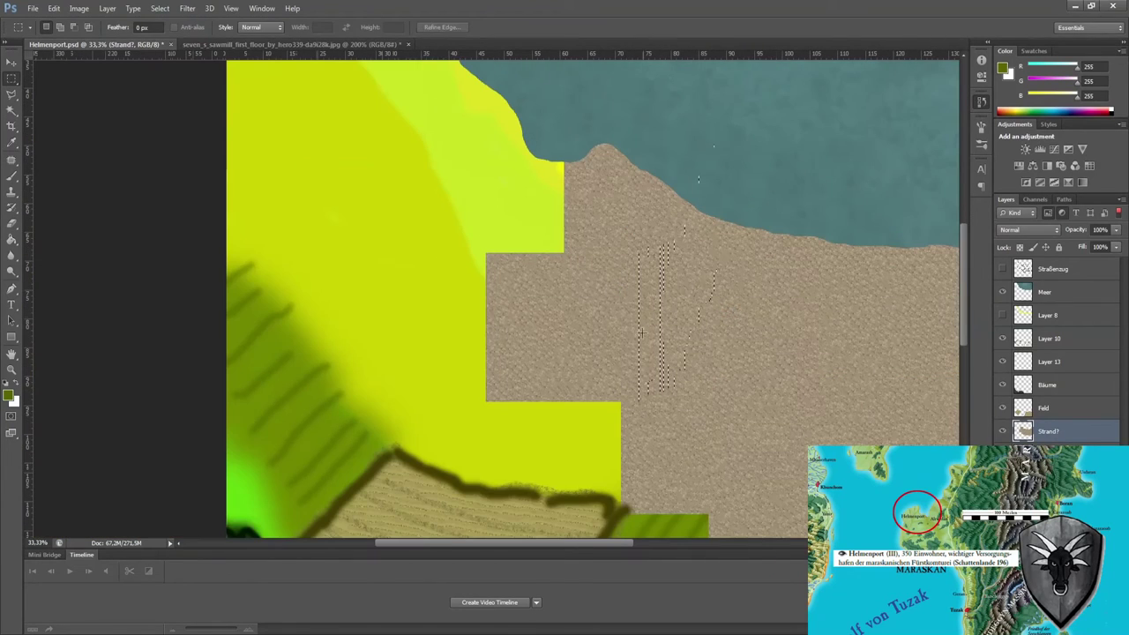
key(Delete)
drag(396, 108, 578, 309)
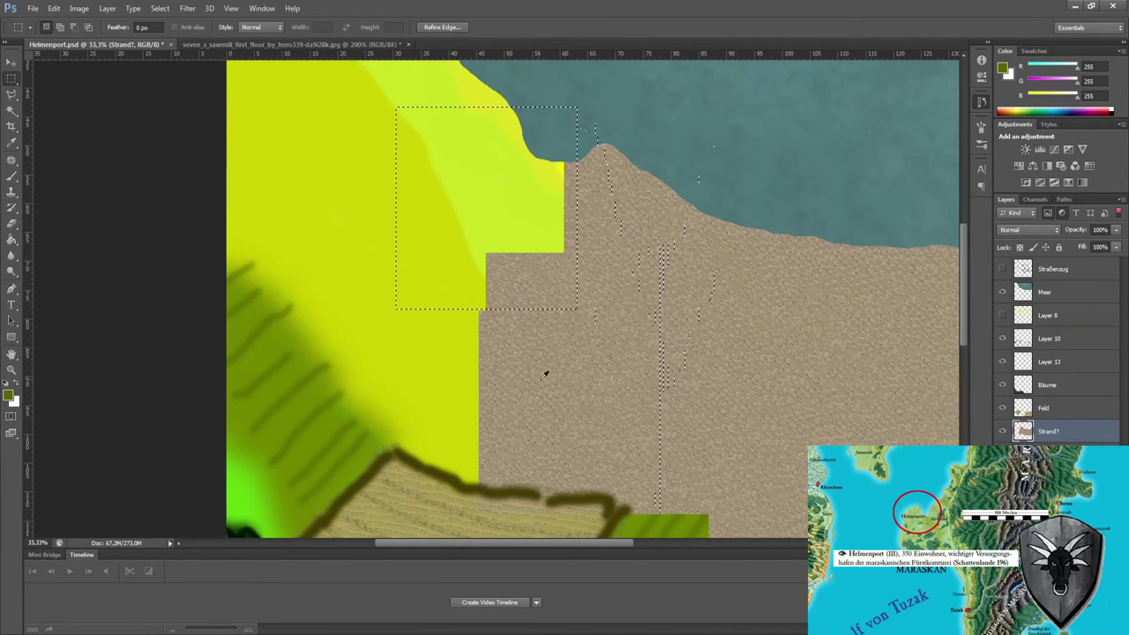
key(Delete)
drag(450, 189, 450, 344)
drag(337, 108, 520, 311)
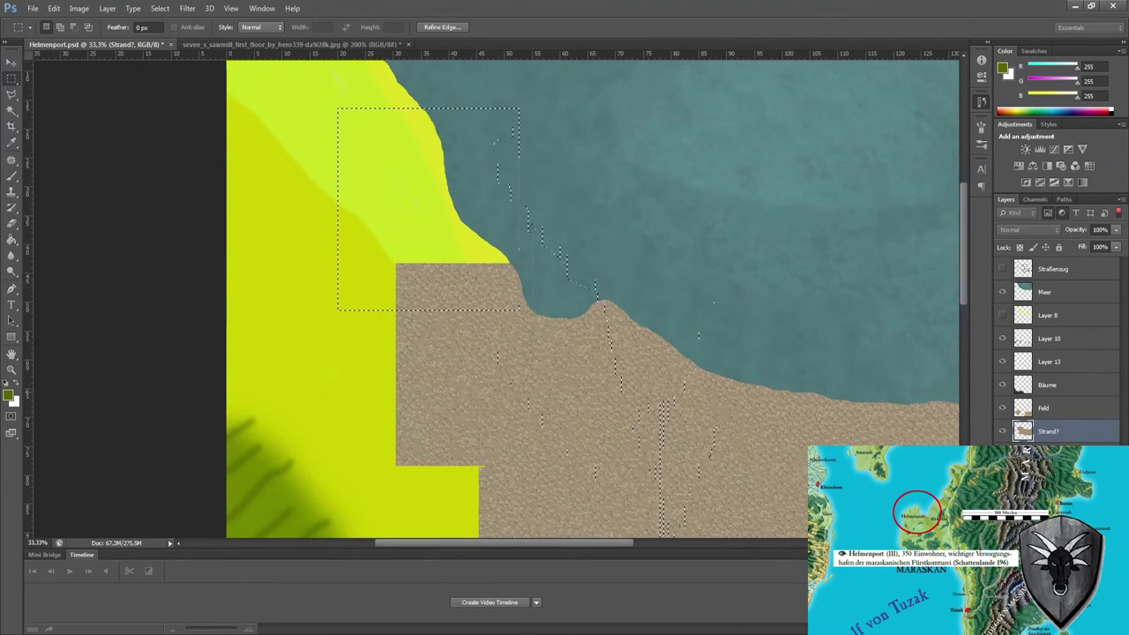
key(Delete)
- Turn the last yellow strip, corner and leftover block into sand
drag(371, 220, 371, 359)
drag(245, 150, 427, 328)
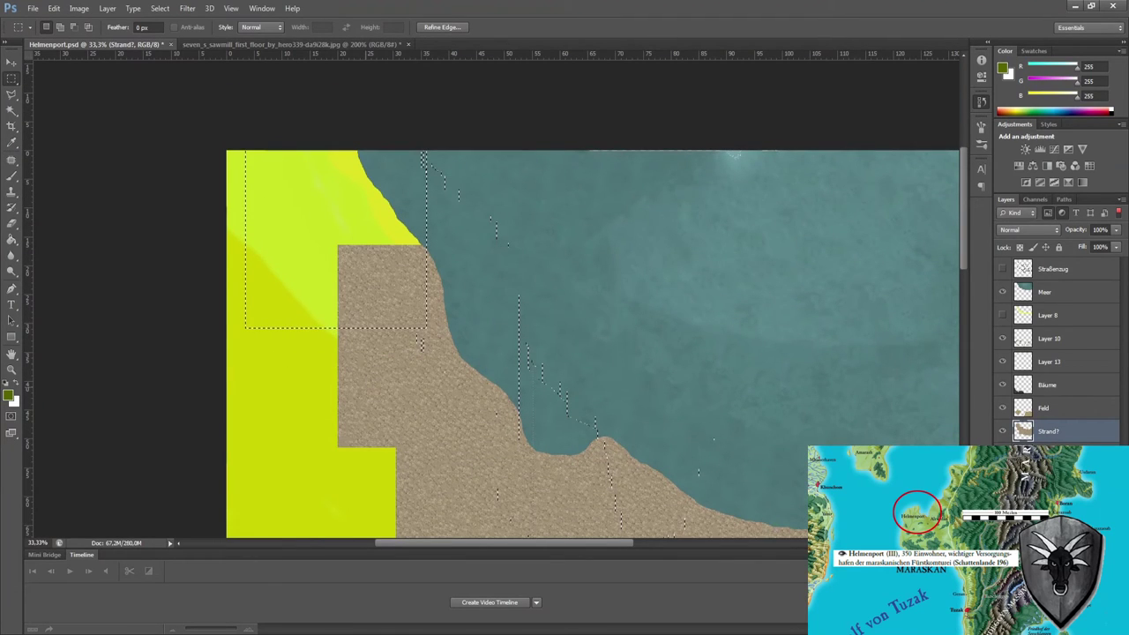
key(Delete)
key(ctrl+minus)
key(Delete)
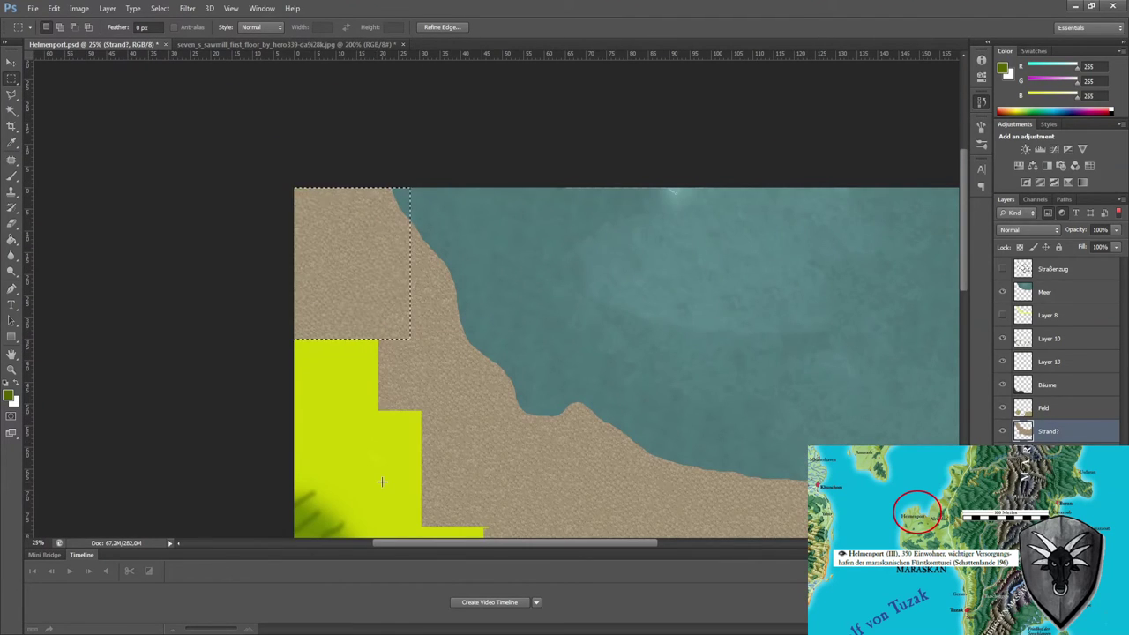
scroll(444, 411, down, 2)
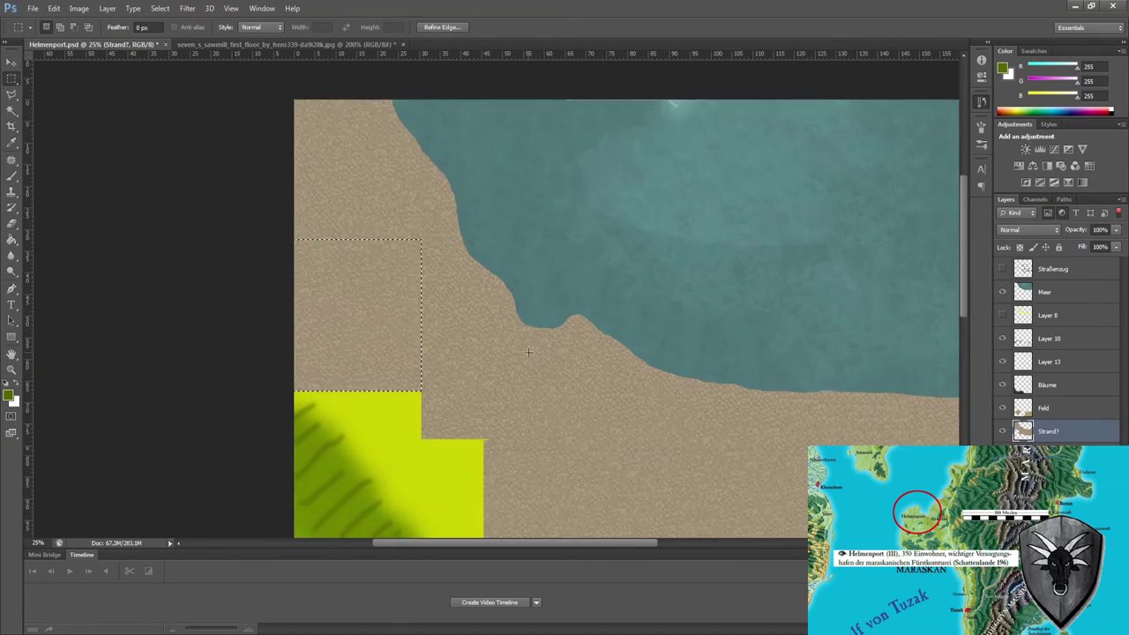
scroll(444, 411, down, 3)
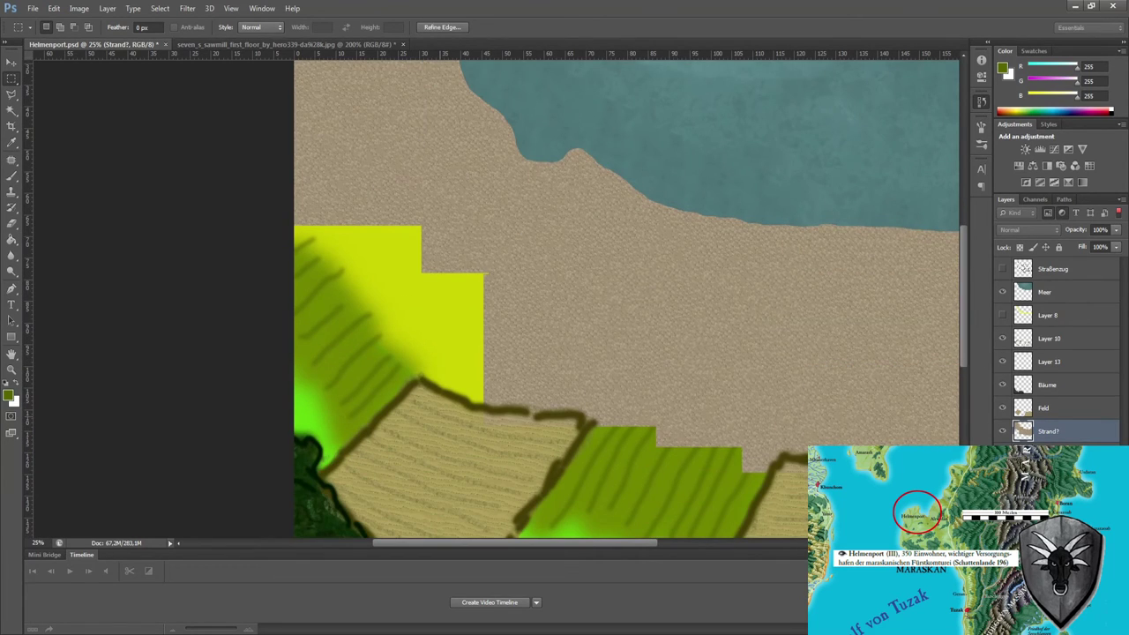
key(Delete)
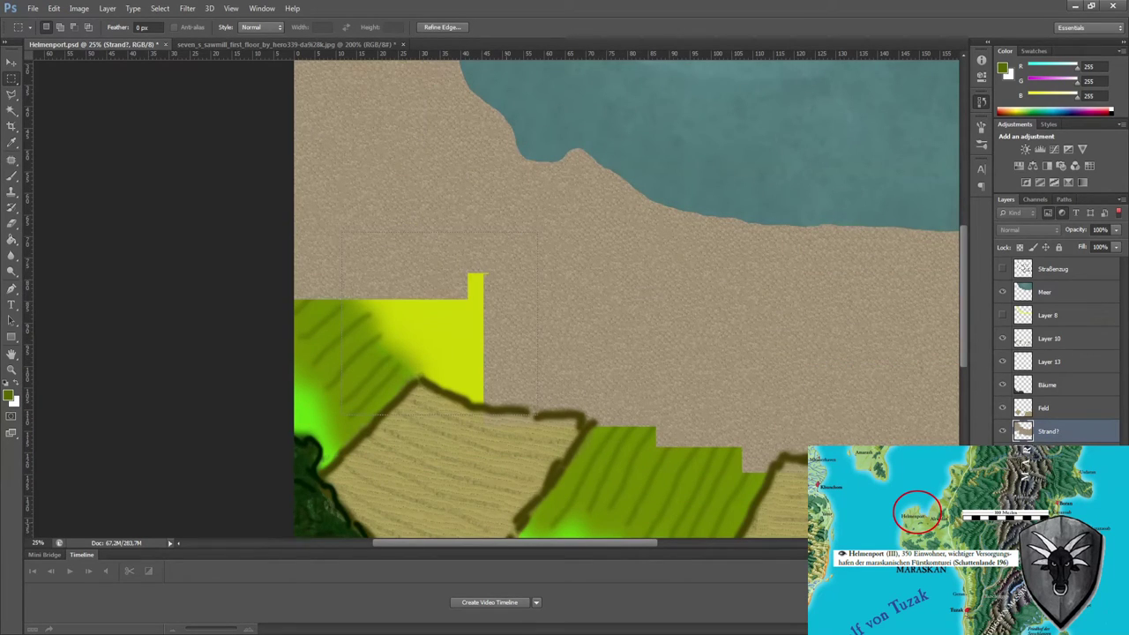
key(Delete)
- Lasso a feathered polygon along the beach and delete the yellow overlay inside it
key(l)
key(ctrl+alt+z)
click(251, 188)
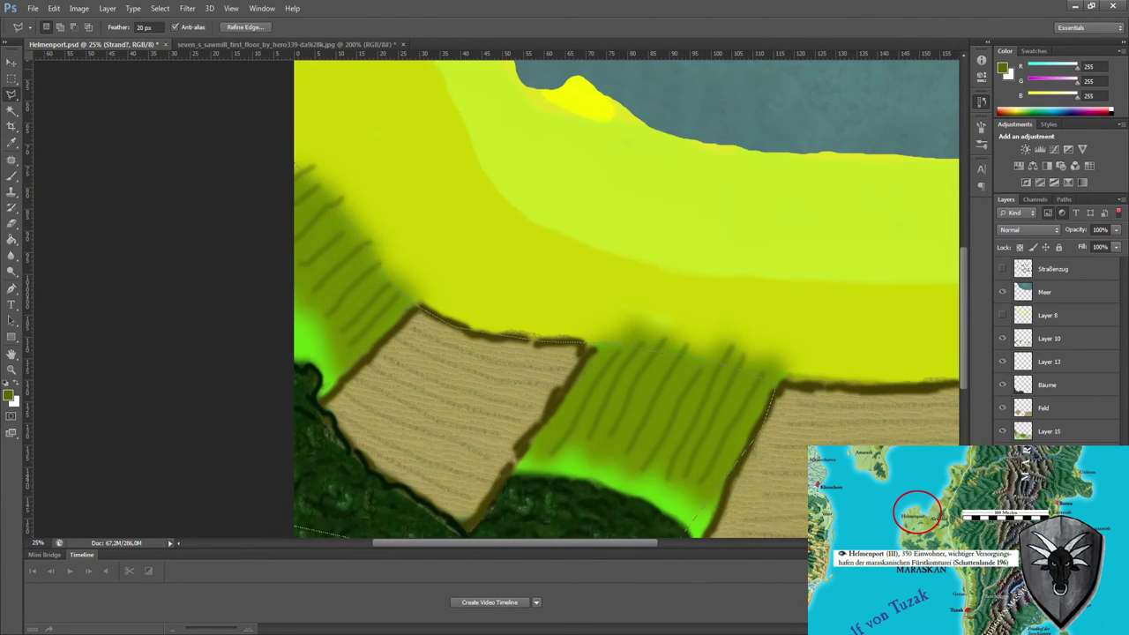
click(511, 452)
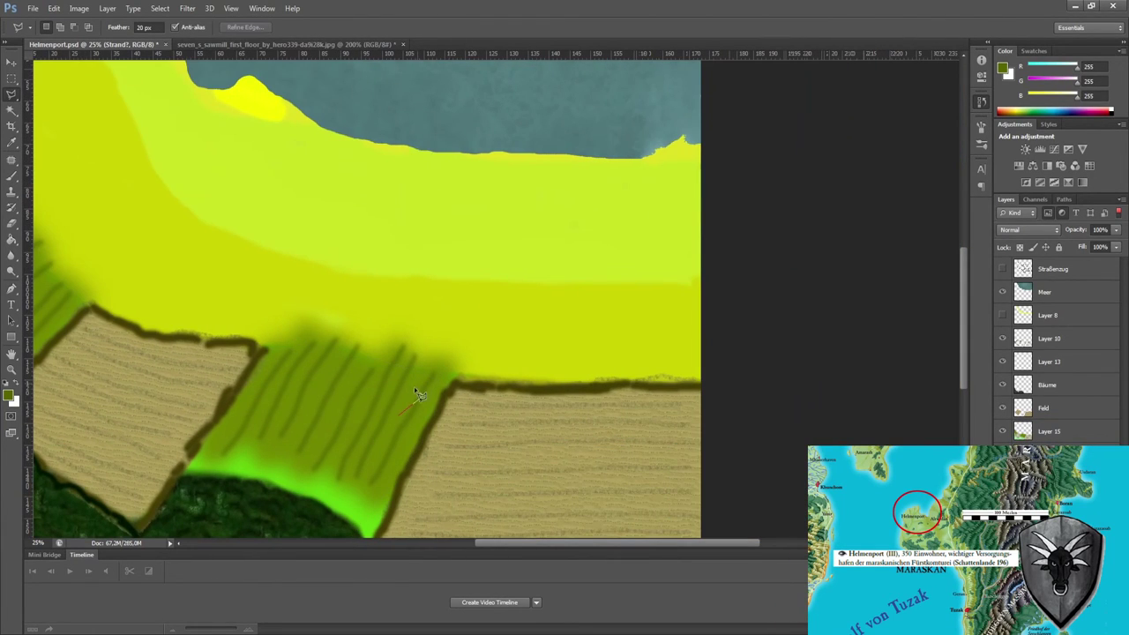
double_click(412, 517)
key(Delete)
key(ctrl+d)
- Start another coastal selection, then duplicate the Meer sea layer onto a new layer
scroll(352, 309, up, 3)
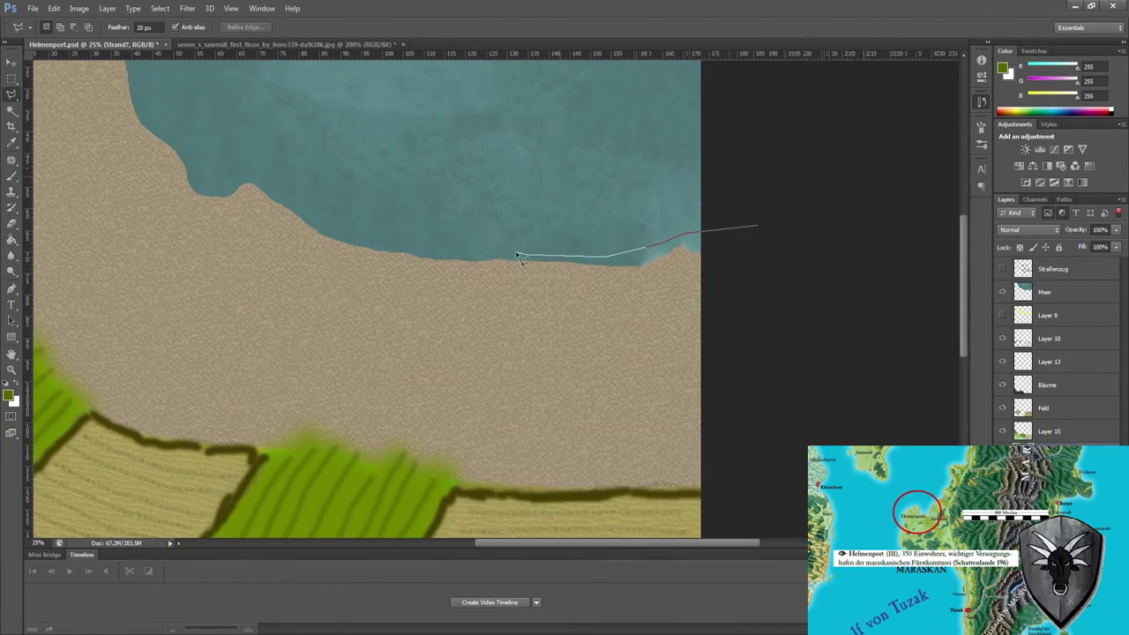
drag(251, 139, 756, 227)
scroll(583, 174, up, 3)
click(344, 269)
click(490, 384)
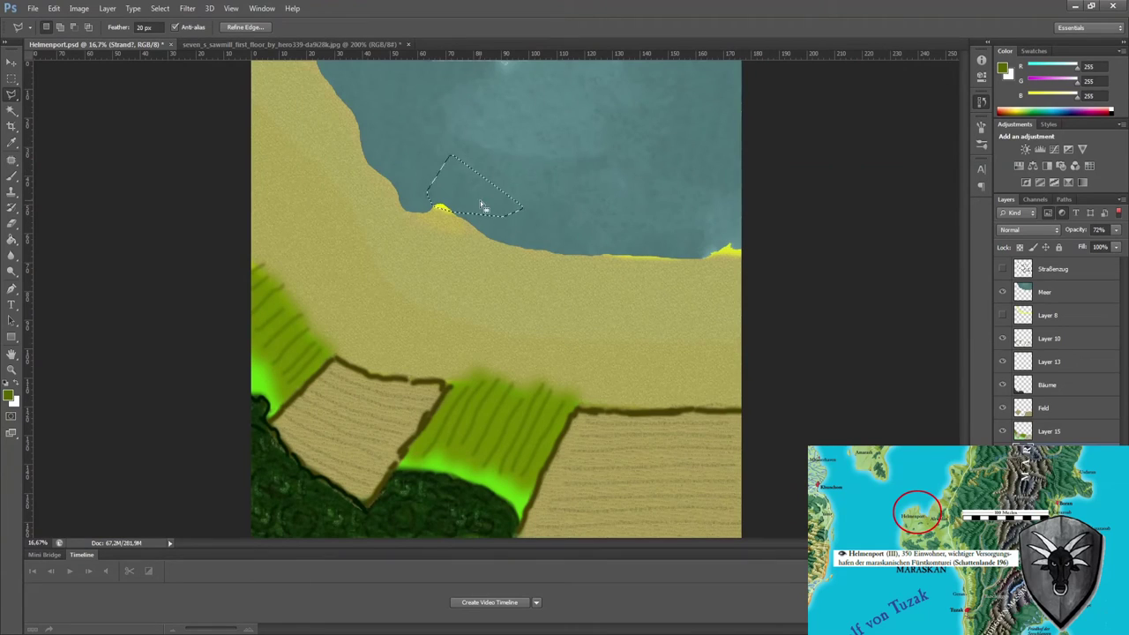
key(alt+[)
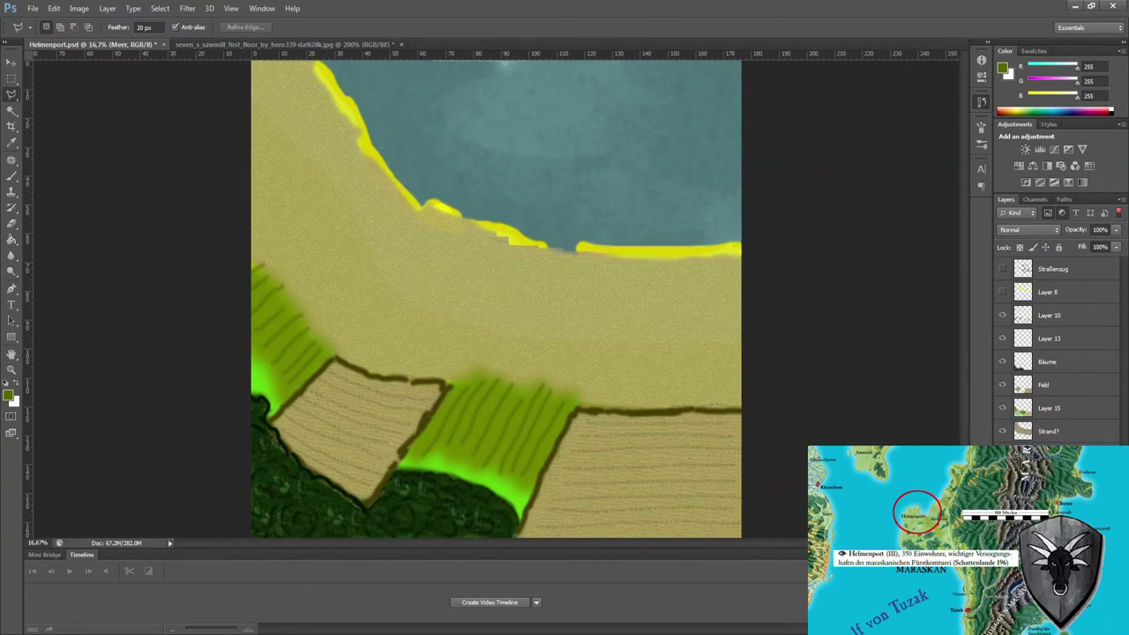
key(ctrl+j)
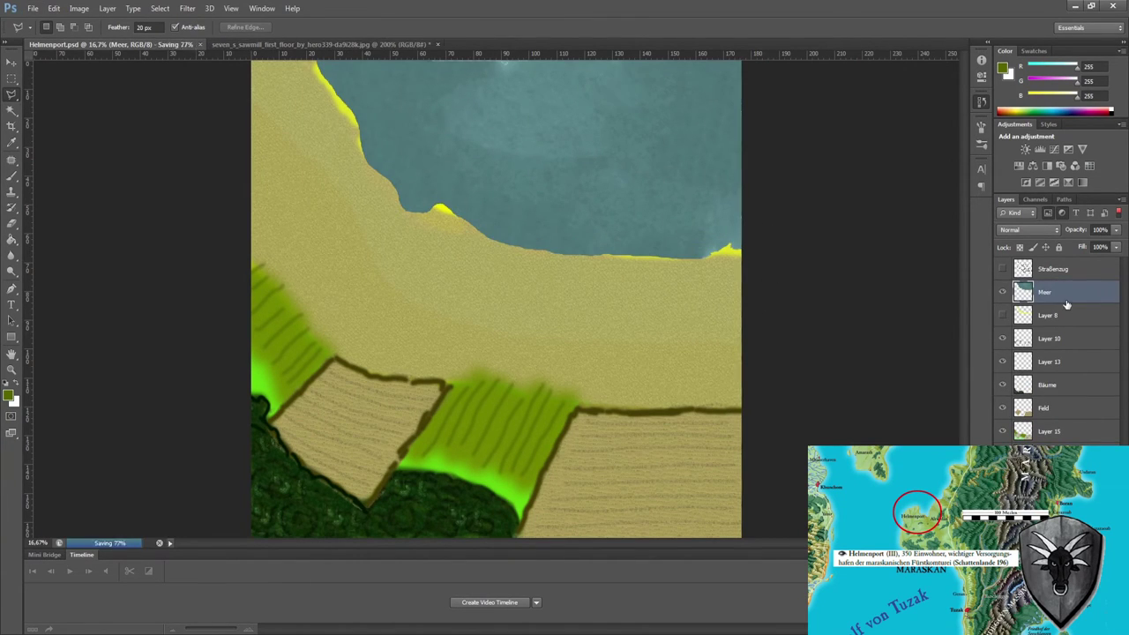
- Shift the sea copy and erase its feathered edge along the coast
drag(604, 138, 592, 31)
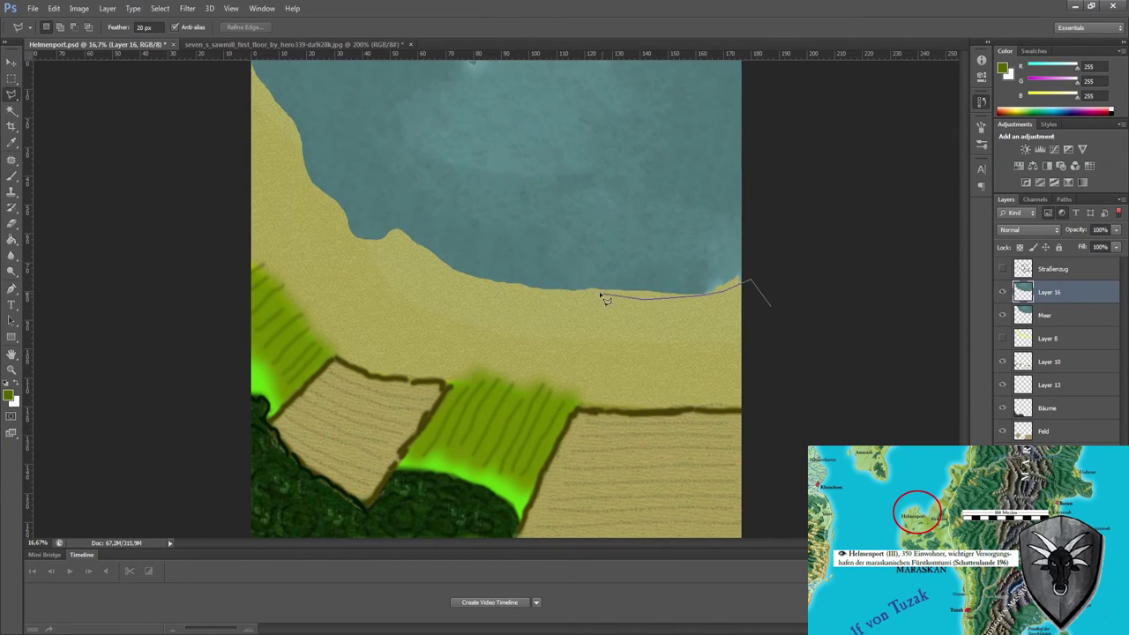
click(284, 129)
click(488, 457)
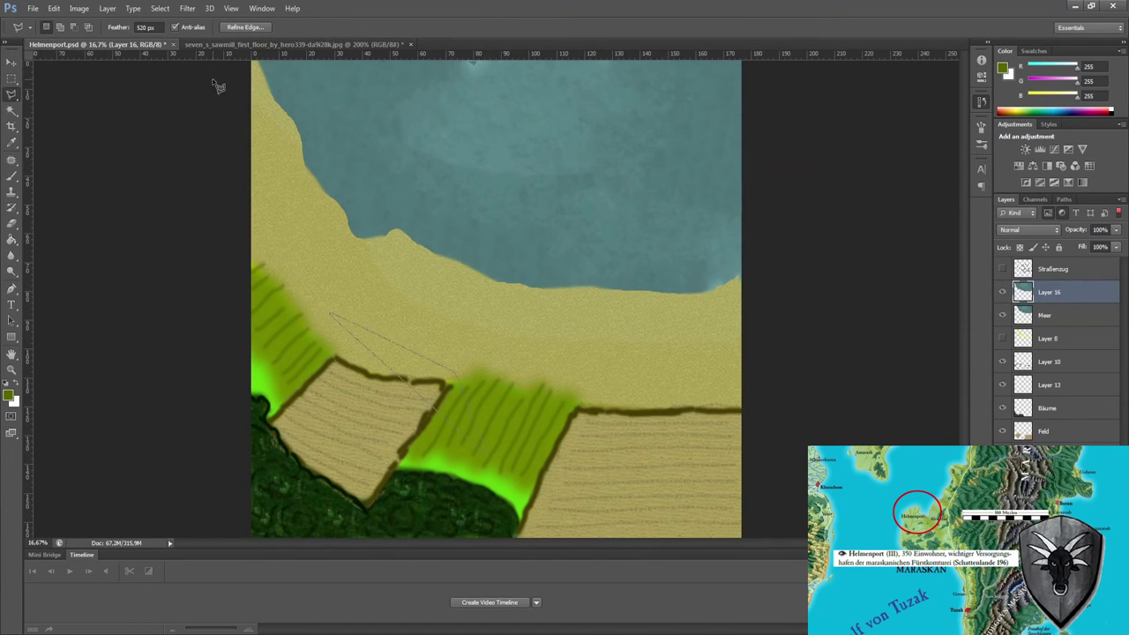
double_click(419, 256)
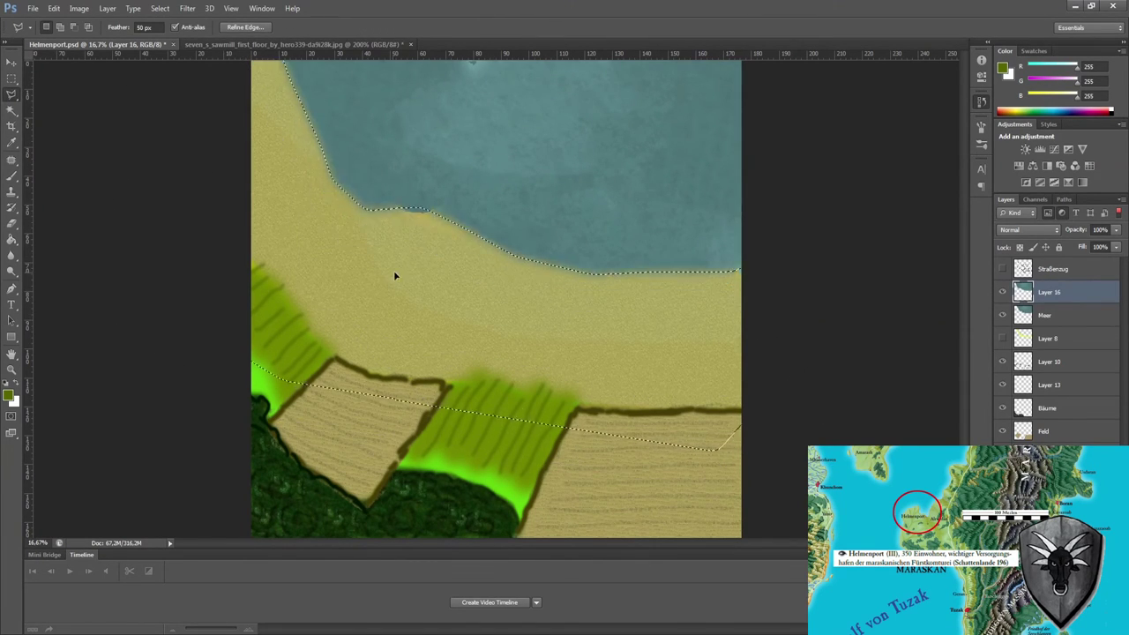
drag(332, 299, 447, 280)
key(Delete)
key(ctrl+d)
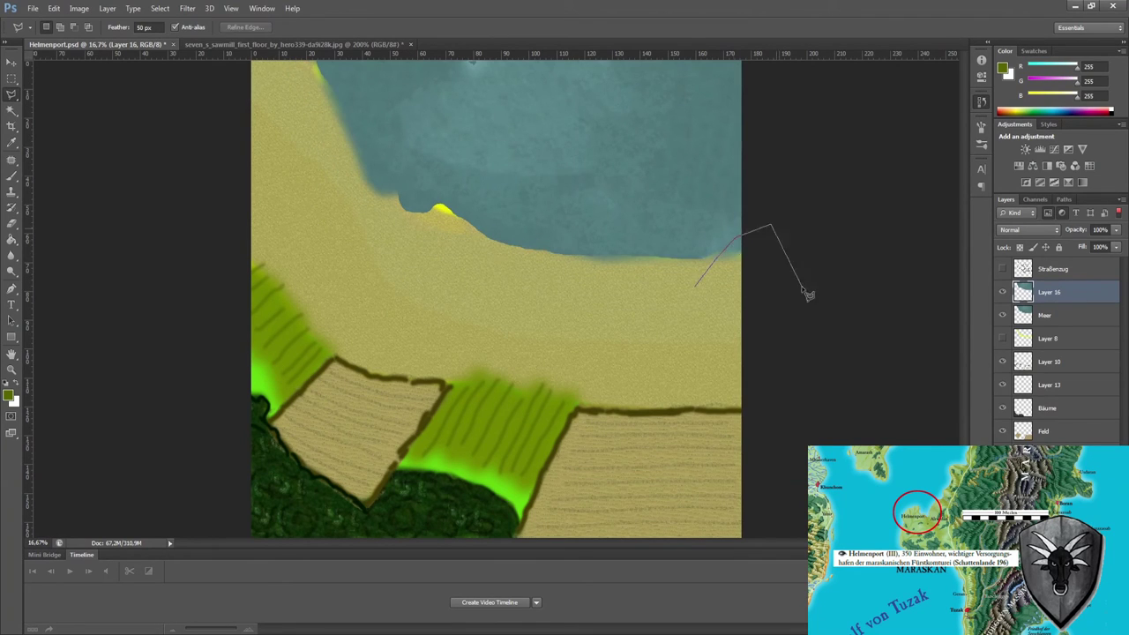
drag(429, 205, 410, 247)
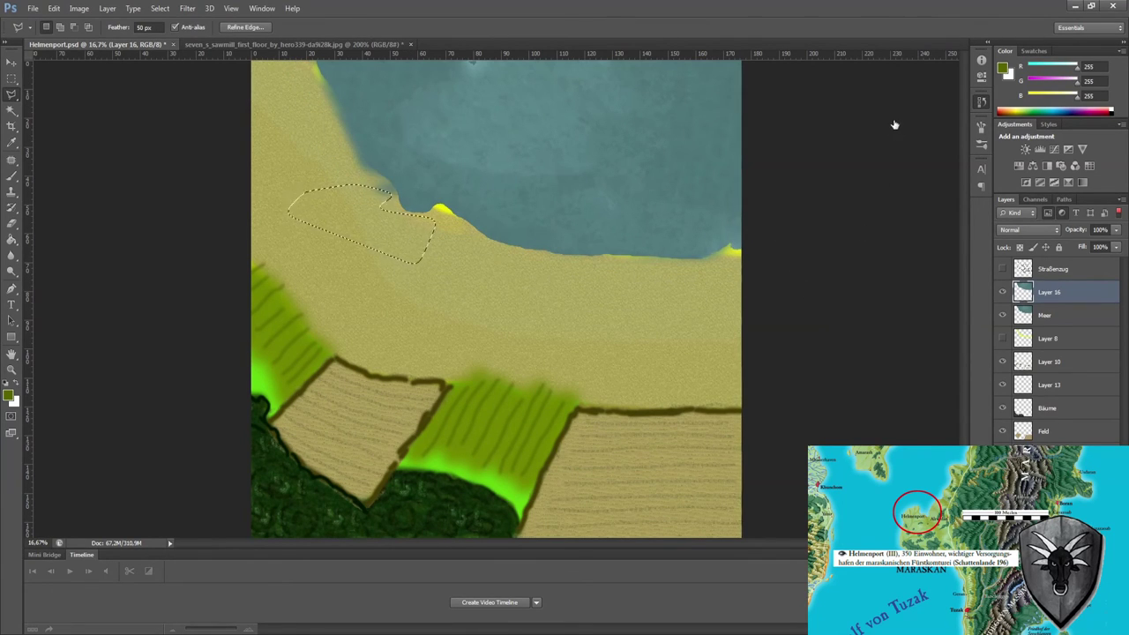
key(ctrl+d)
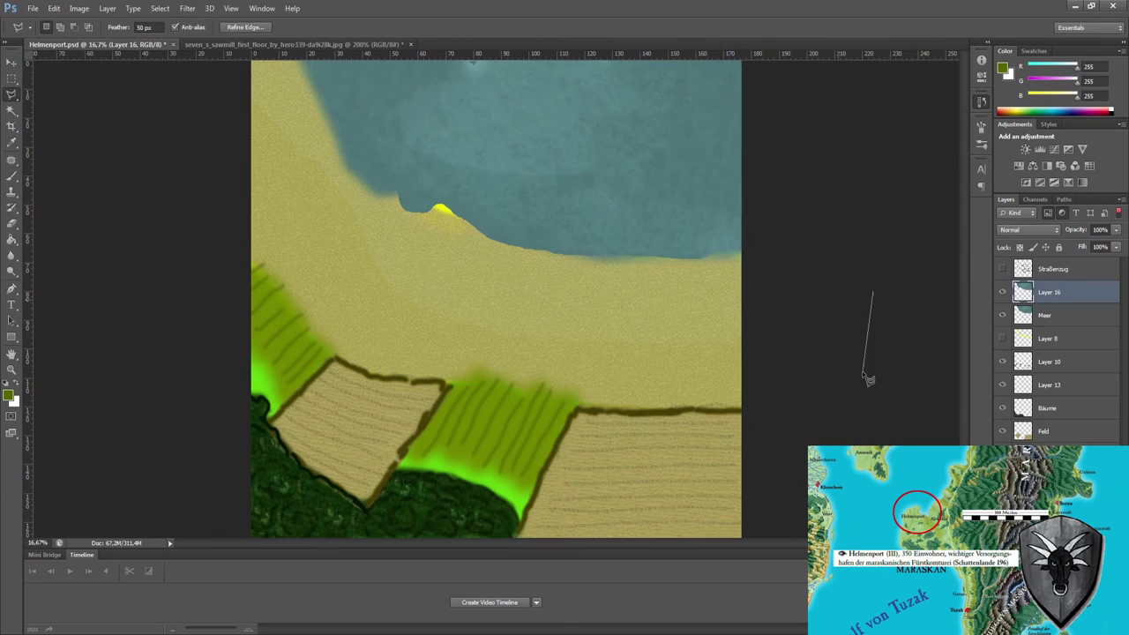
- Compare the sea copy's visibility and trim more of its coast edge
click(1003, 292)
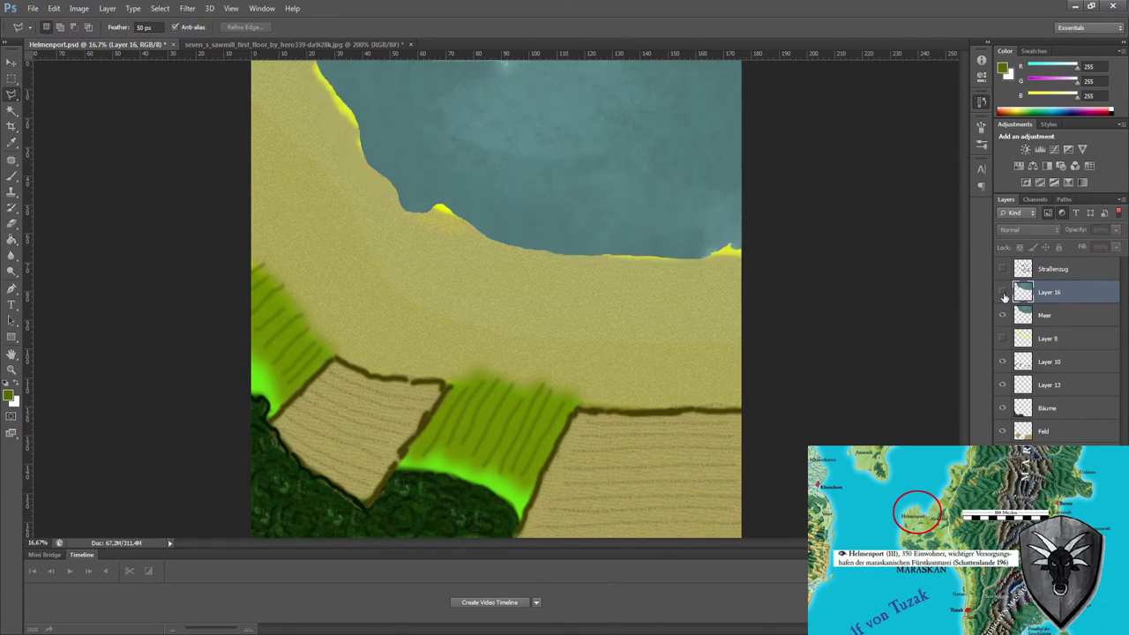
click(1002, 292)
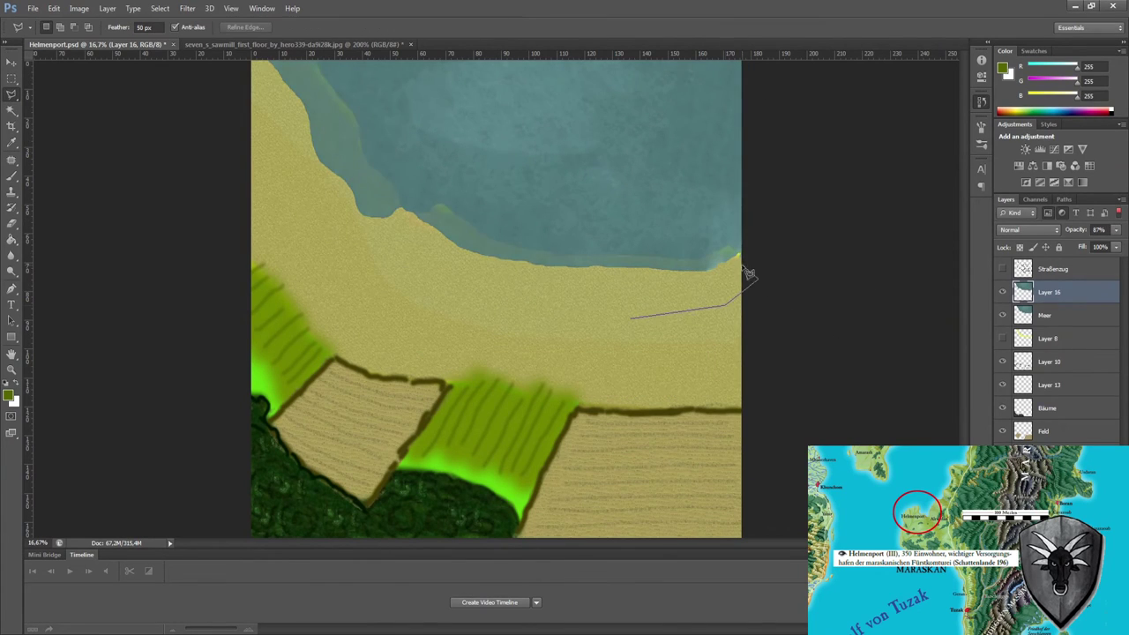
drag(266, 58, 265, 56)
key(Delete)
drag(371, 316, 422, 276)
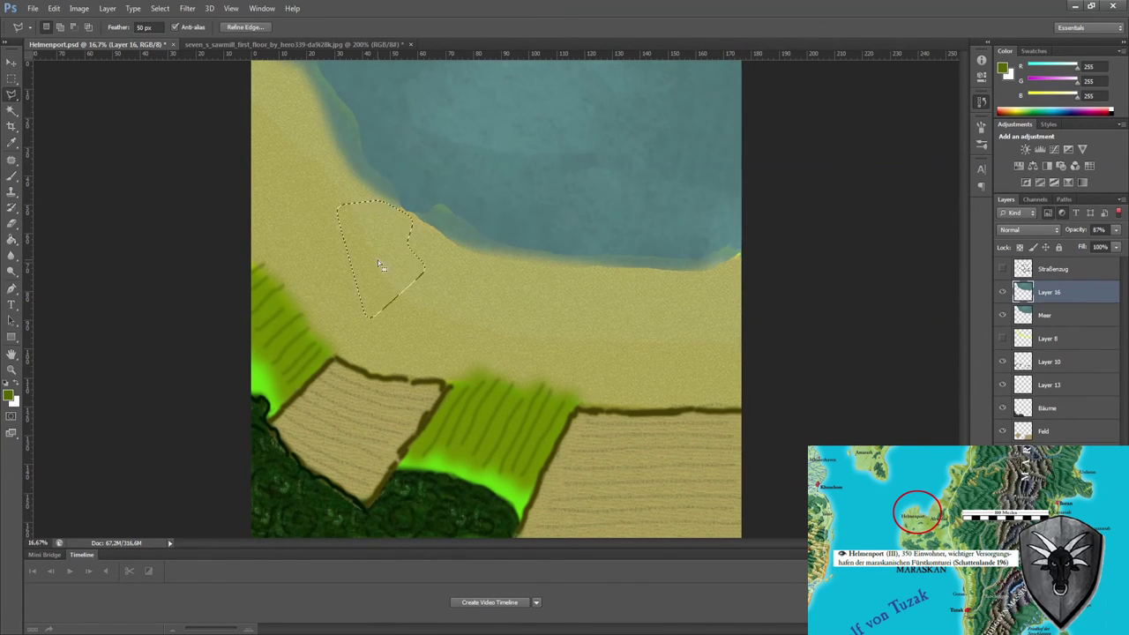
- Lower the sea copy's opacity, add a faint sea copy, and merge the sea layers
key(3)
key(1)
key(ctrl+v)
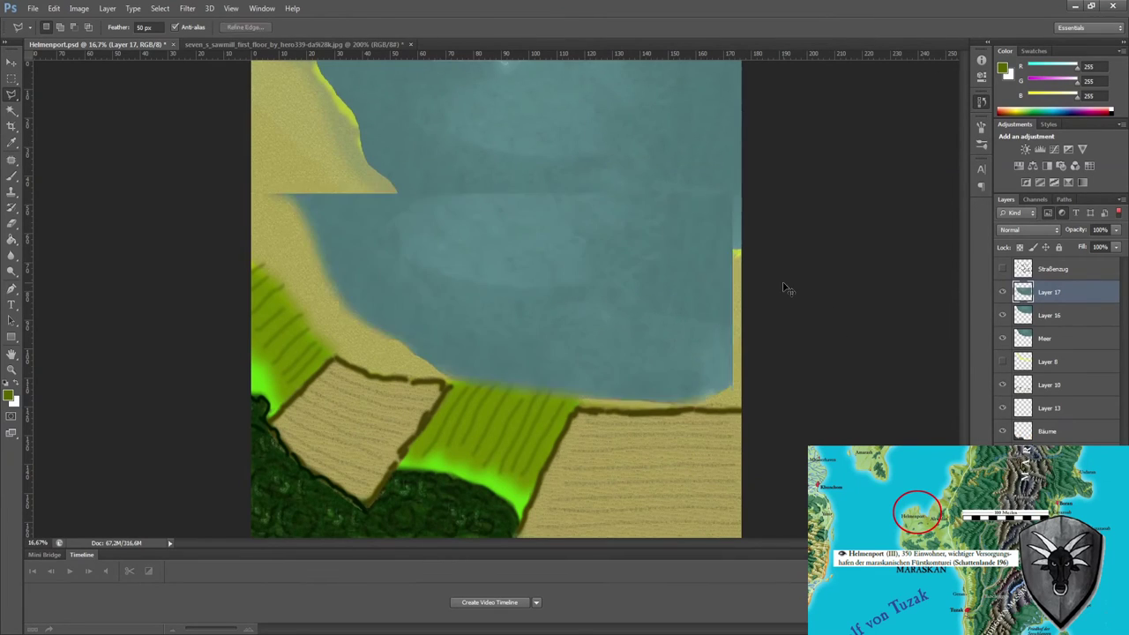
drag(786, 285, 559, 96)
drag(1050, 292, 1050, 338)
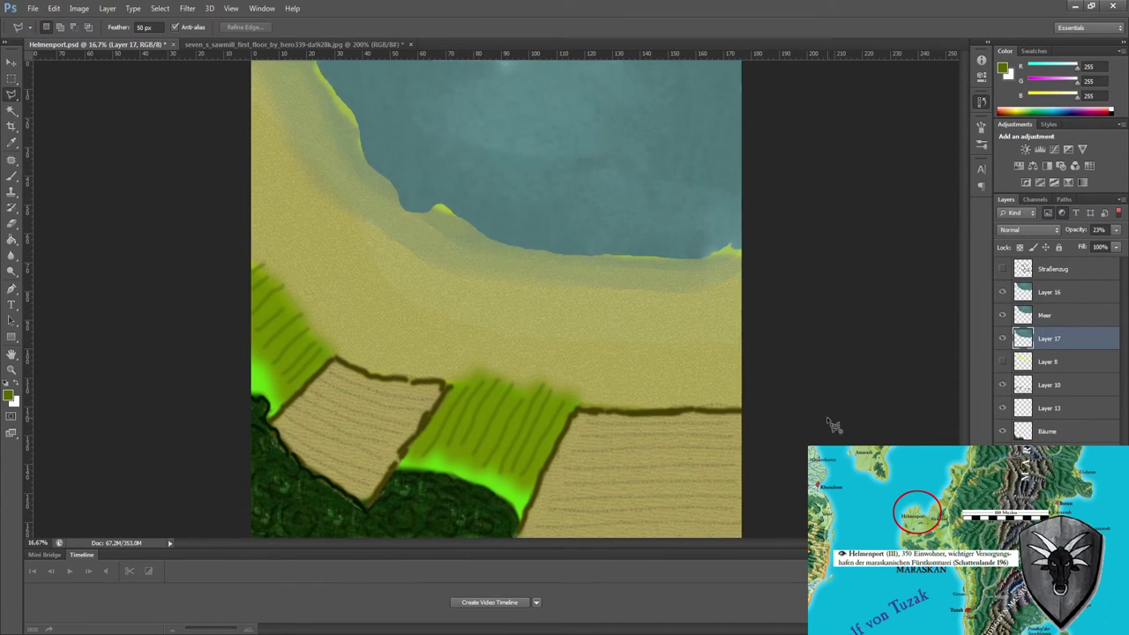
key(alt+shift+bracketright)
key(alt+shift+bracketright)
key(ctrl+e)
- Copy a piece of the sawmill image into the map as a layer named Siedlung
click(291, 44)
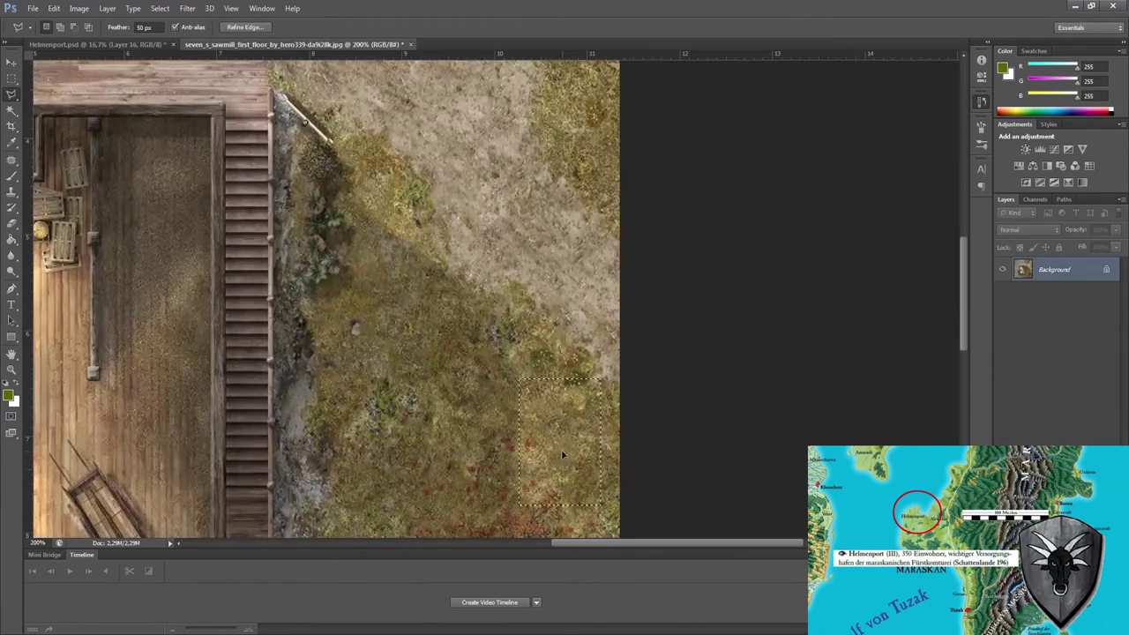
key(ctrl+c)
key(ctrl+Tab)
key(ctrl+v)
scroll(444, 368, up, 4)
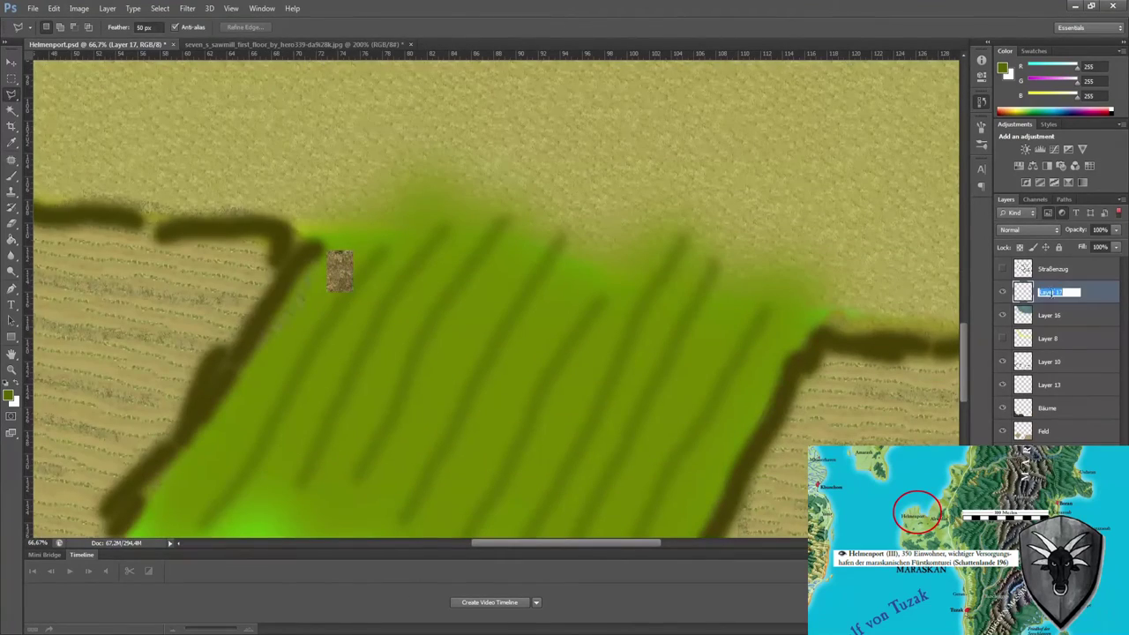
text(Siedlung)
key(Return)
key(m)
- Tile the brown texture to enlarge the settlement block rightward and downward
key(ctrl+plus)
drag(203, 199, 269, 287)
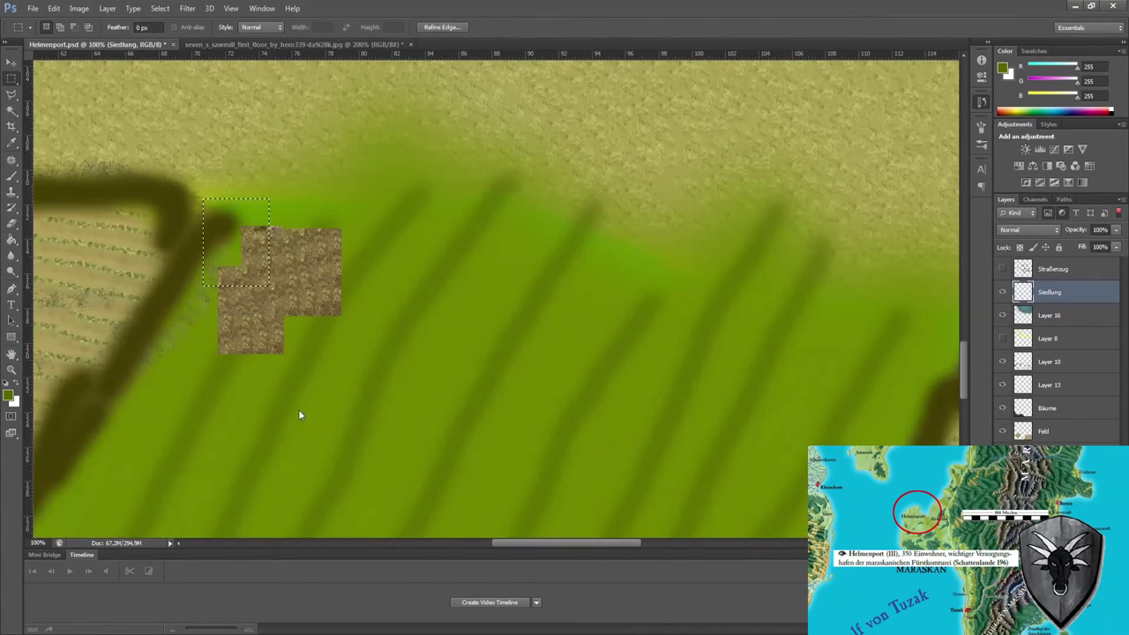
mouse_move(402, 291)
mouse_down()
mouse_move(488, 237)
mouse_move(751, 431)
mouse_up()
drag(252, 265, 529, 403)
drag(529, 449, 739, 293)
key(ctrl+minus)
- Copy texture patches right, down and left over the green field
drag(450, 238, 582, 333)
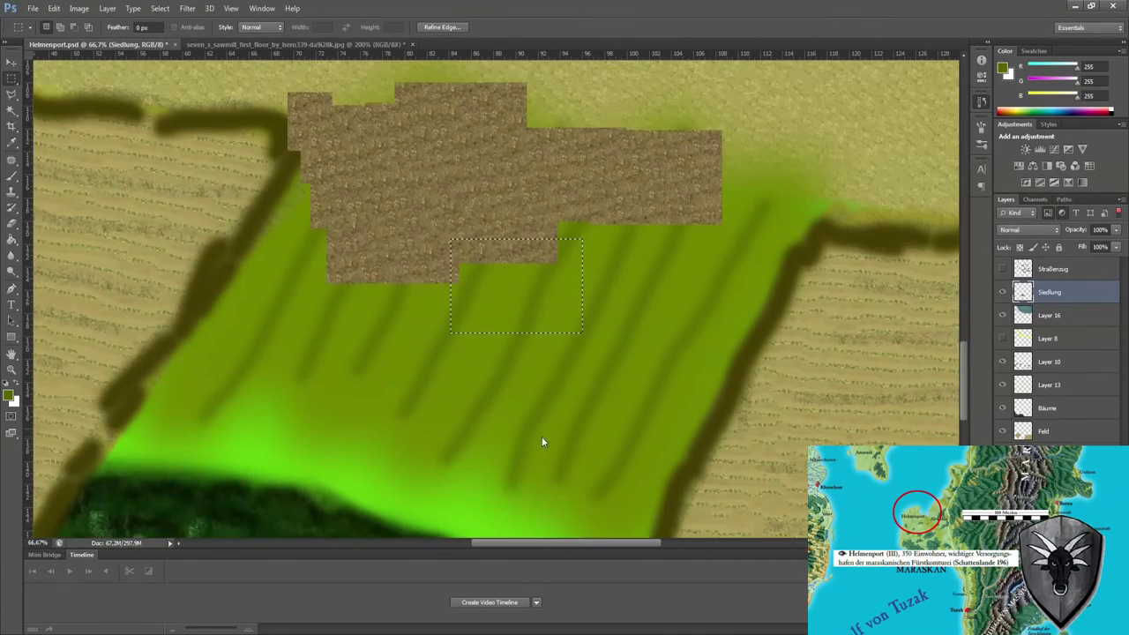
mouse_move(529, 300)
mouse_down()
mouse_move(820, 244)
mouse_move(695, 353)
mouse_up()
drag(491, 386, 723, 492)
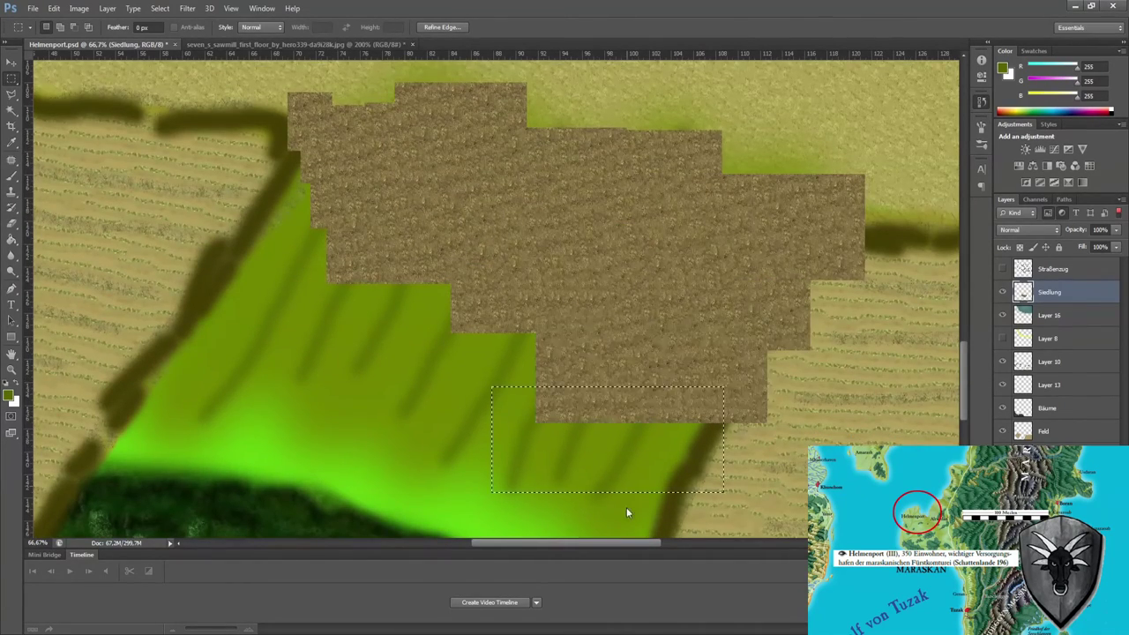
scroll(627, 512, down, 5)
drag(642, 198, 596, 398)
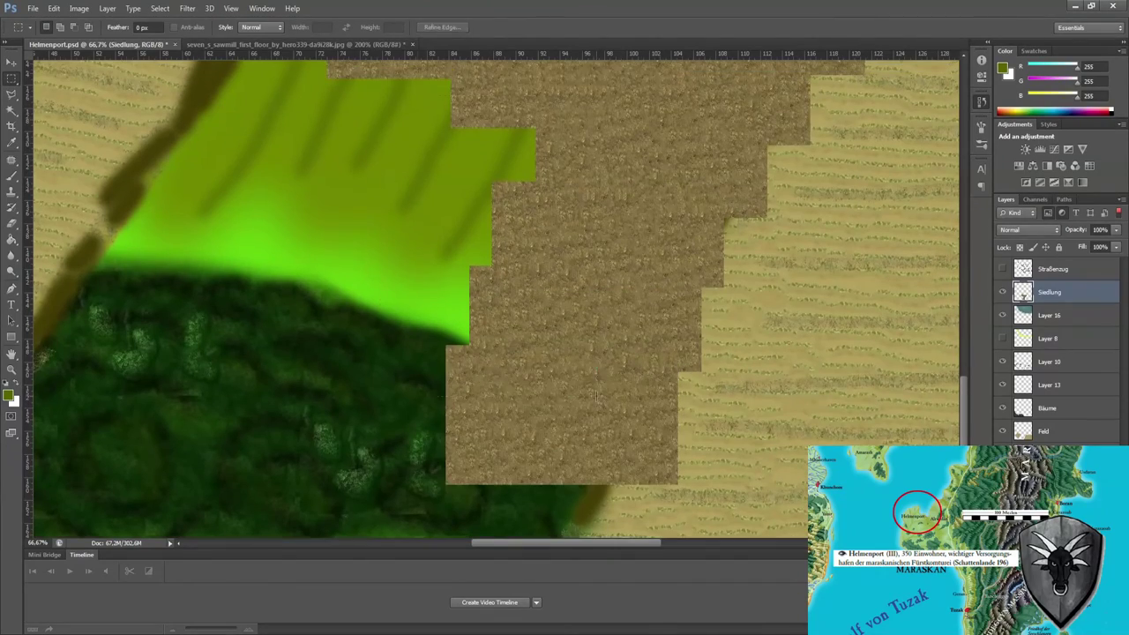
drag(375, 256, 529, 379)
- Copy a tall texture strip to extend the settlement eastward over the dark line
scroll(487, 289, up, 2)
alt+drag(486, 289, 261, 424)
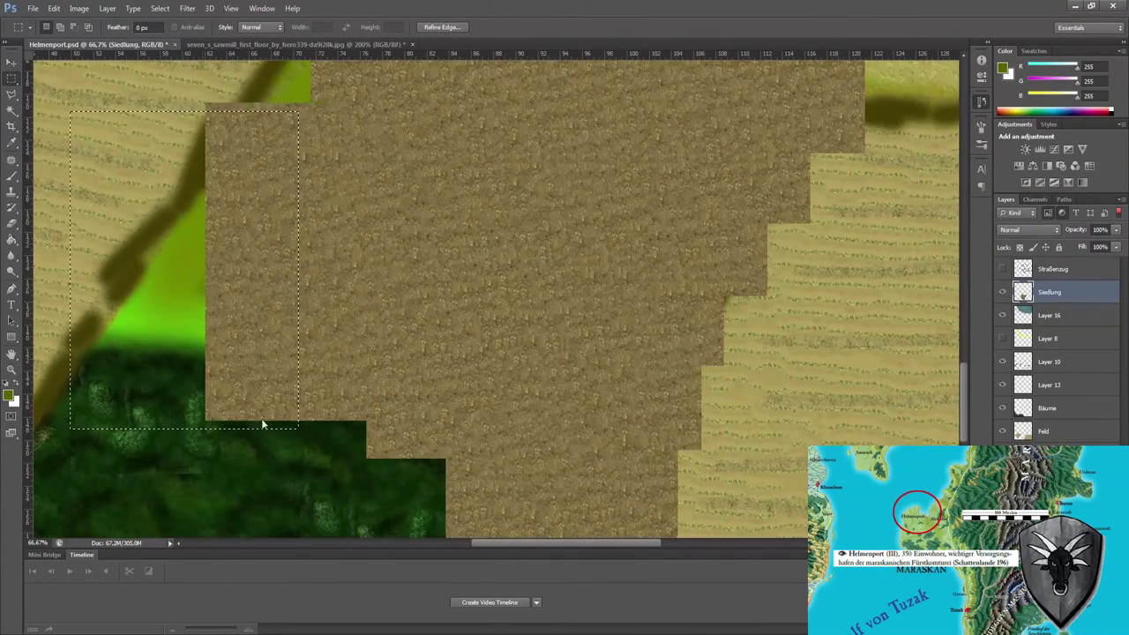
key(ctrl+minus)
key(ctrl+minus)
key(ctrl+minus)
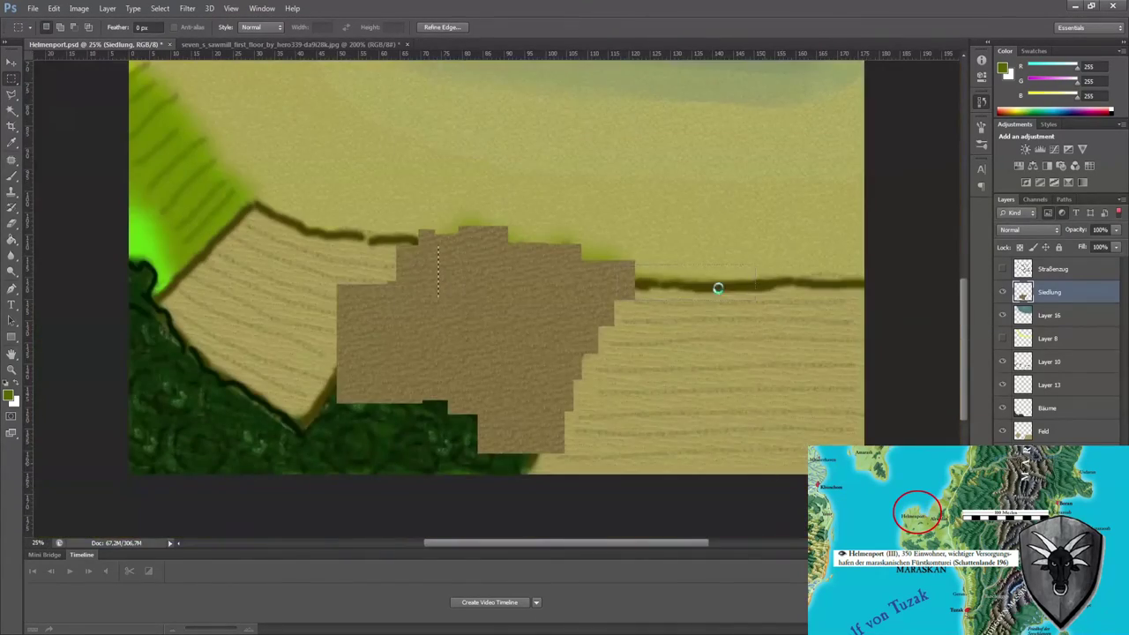
drag(719, 288, 830, 284)
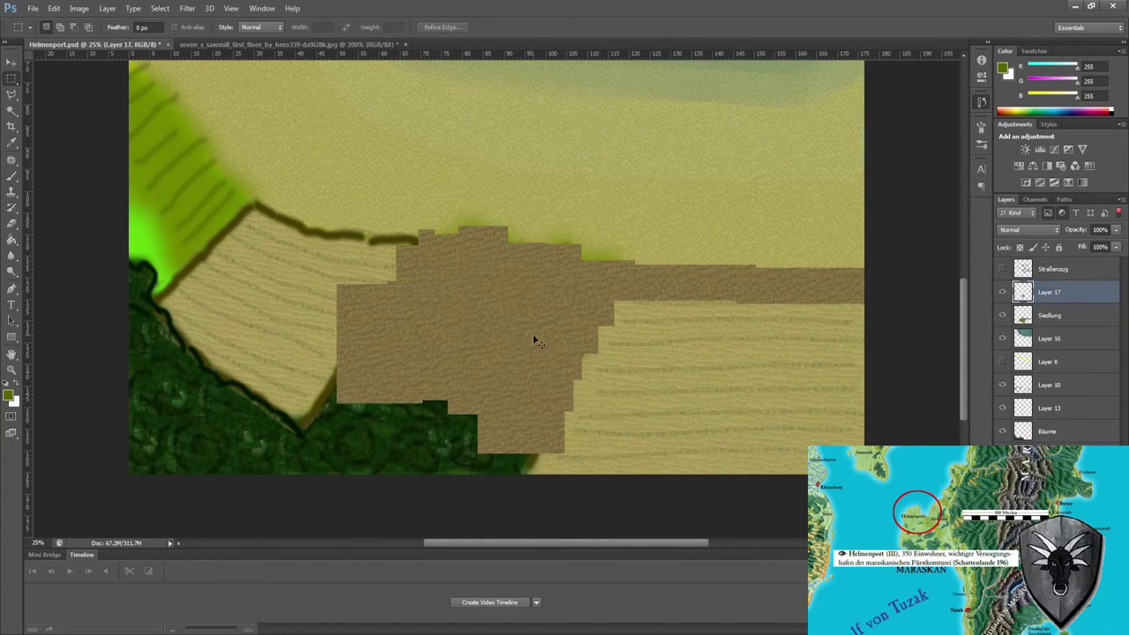
- Copy settlement texture patches over the green area at left, merge them, and place Siedlung below Bäume
scroll(535, 335, up, 2)
key(ctrl+j)
mouse_move(191, 252)
mouse_down()
mouse_move(146, 188)
mouse_move(159, 282)
mouse_up()
drag(125, 245, 234, 382)
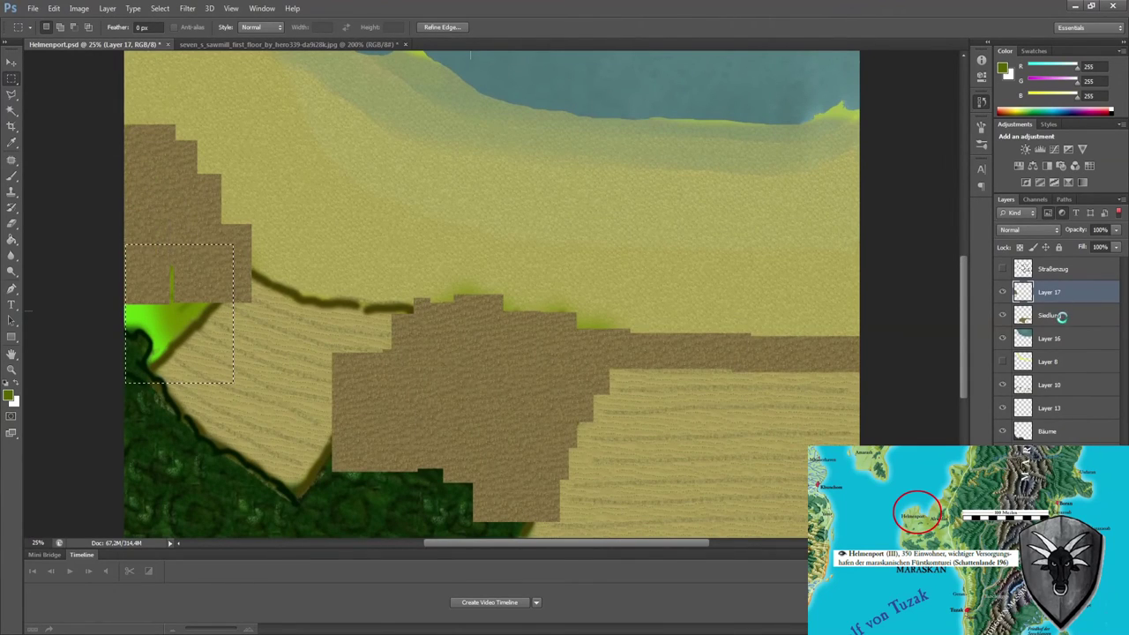
key(ctrl+e)
drag(1050, 315, 1050, 419)
- Lasso the field area, paste brown patches, and delete the excess brown over the lower-right field
key(l)
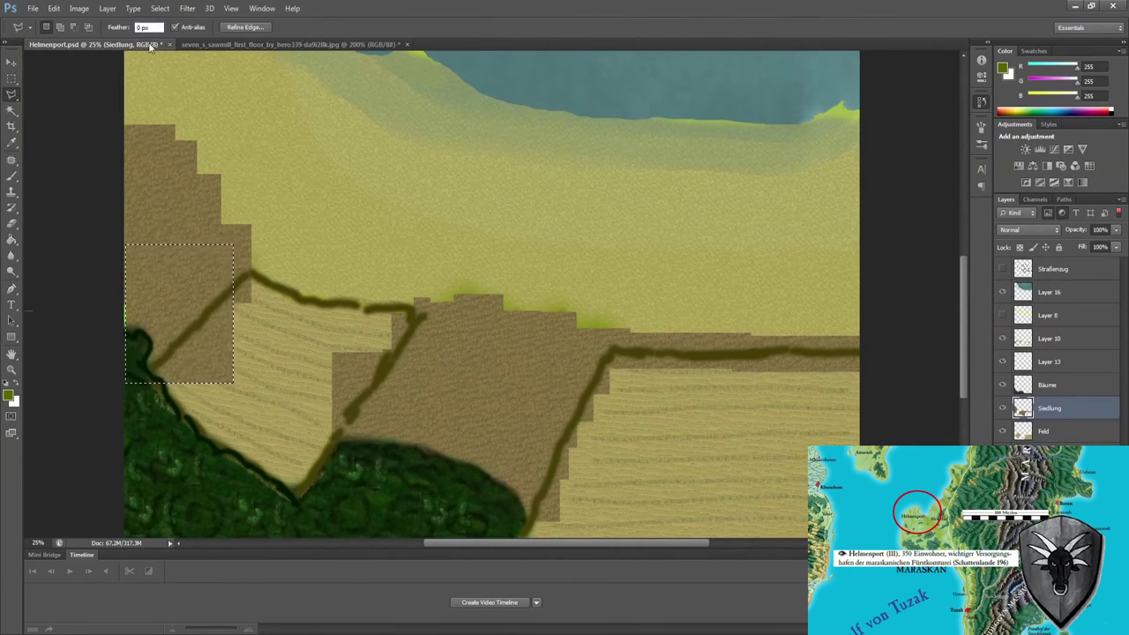
drag(572, 430, 763, 417)
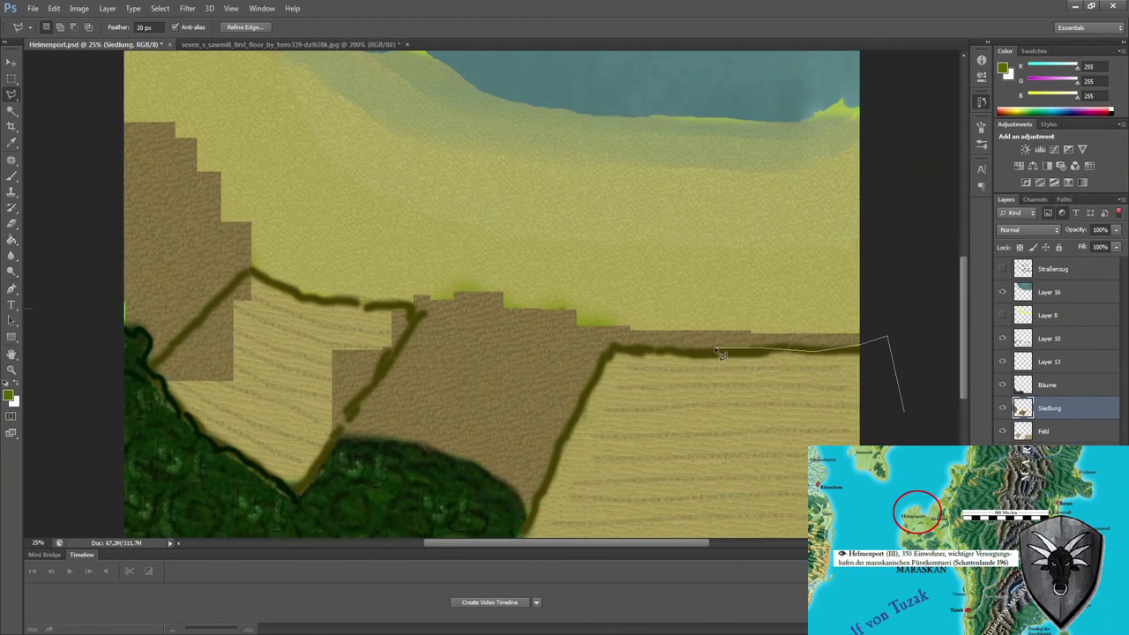
drag(740, 248, 714, 244)
key(ctrl+v)
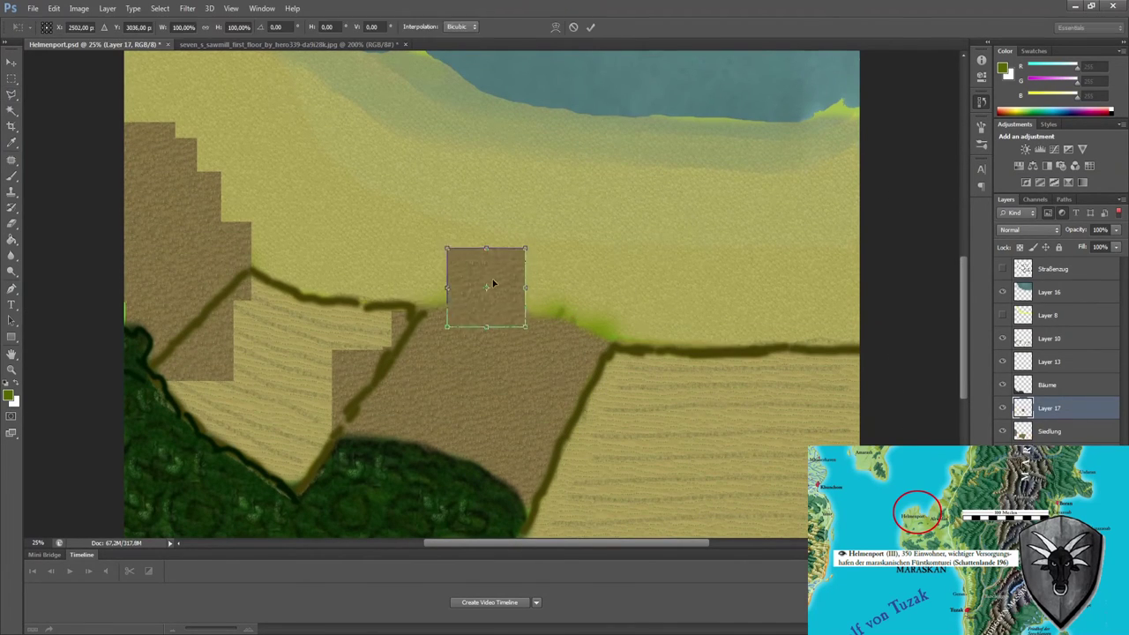
key(ctrl+v)
drag(617, 350, 600, 380)
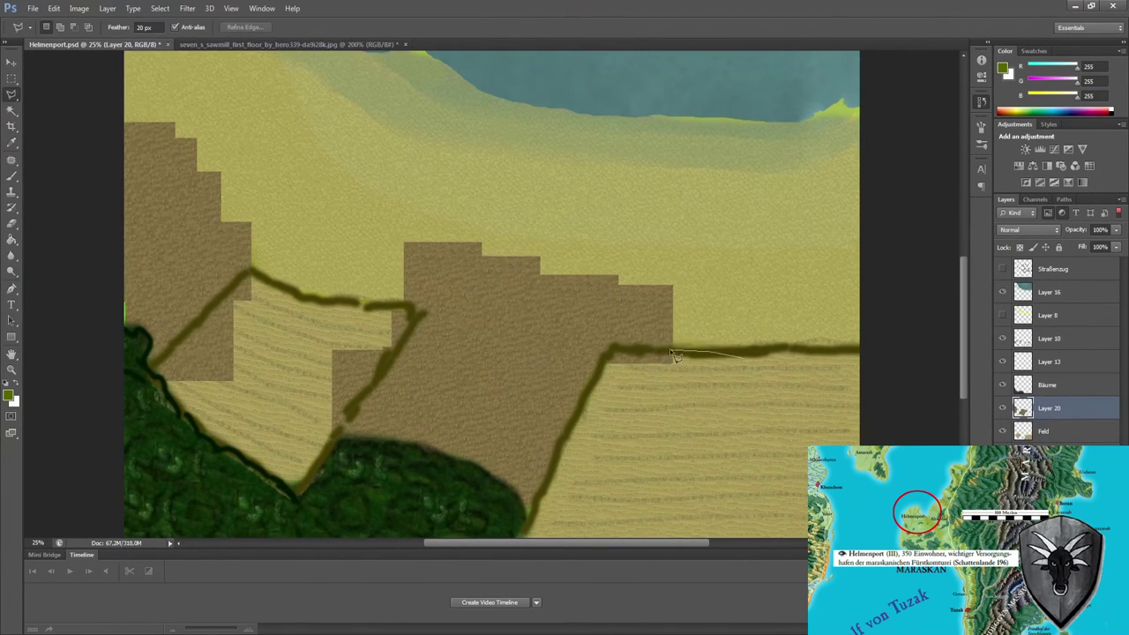
click(472, 266)
key(Delete)
key(ctrl+d)
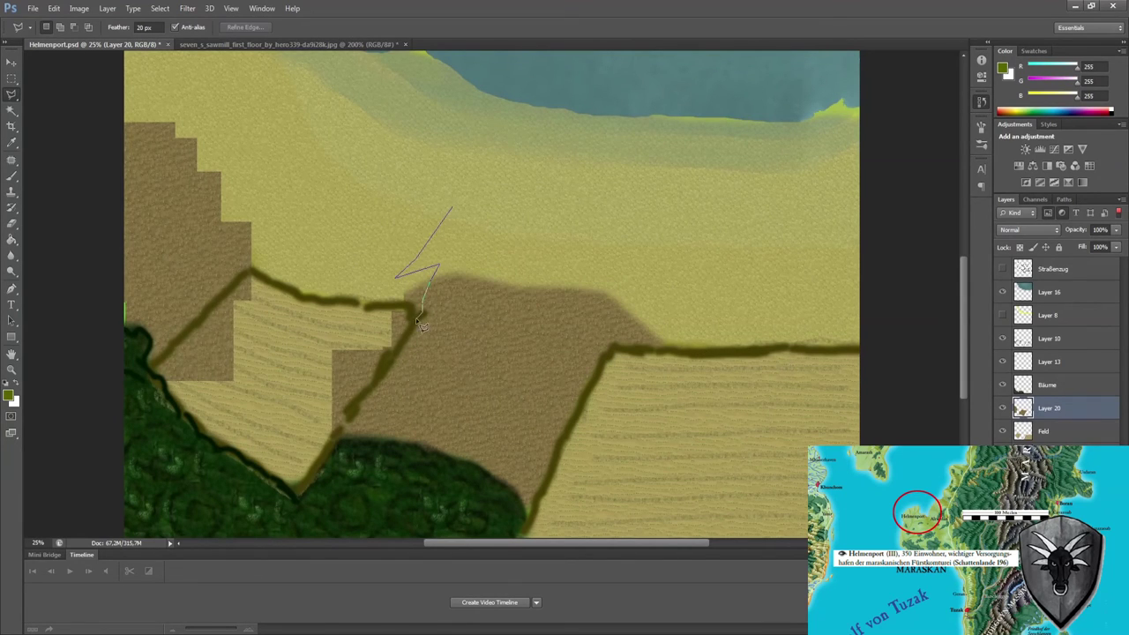
- Cut two more polygon-outlined brown patches away from the fields
click(554, 171)
click(332, 265)
double_click(476, 223)
key(Delete)
key(ctrl+d)
click(342, 223)
click(280, 282)
click(249, 265)
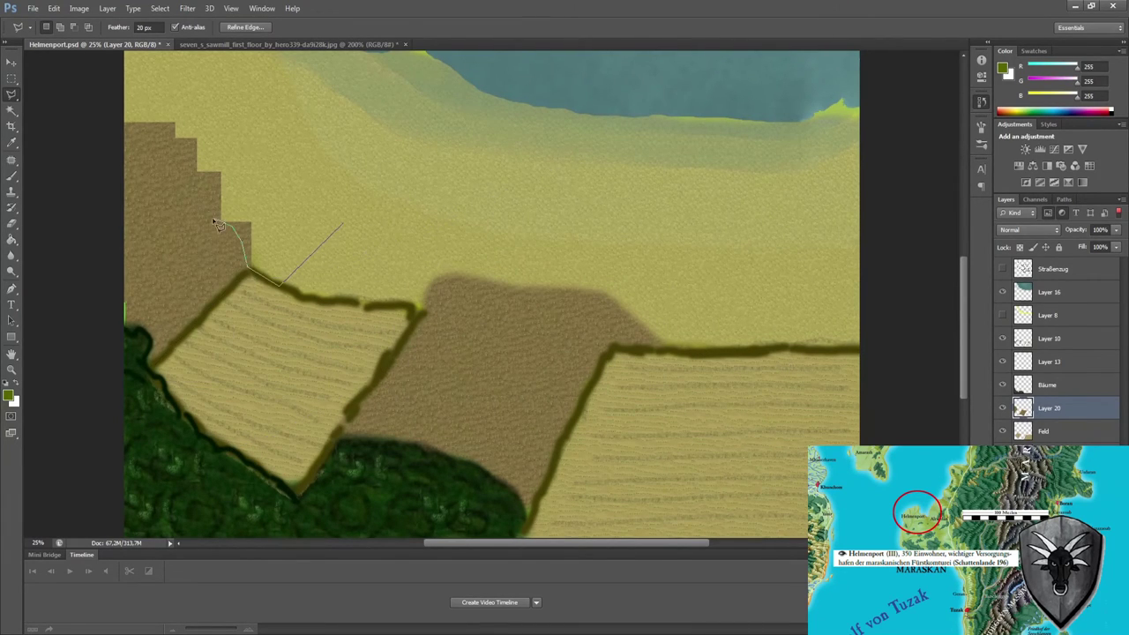
double_click(266, 84)
key(Delete)
- Paste brown squares along the settlement's top edge as a stepped border and merge them into Siedlung
scroll(370, 221, up, 2)
key(ctrl+v)
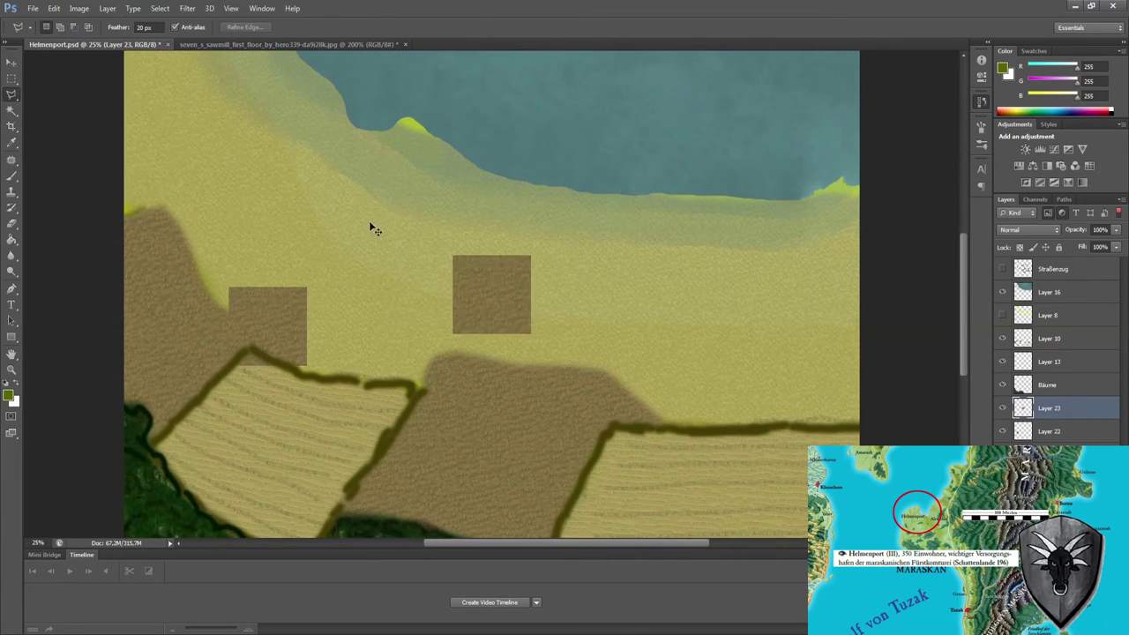
mouse_move(491, 291)
mouse_down()
mouse_move(330, 353)
mouse_move(575, 260)
mouse_move(244, 290)
mouse_up()
click(592, 31)
key(ctrl+v)
key(ctrl+v)
key(Return)
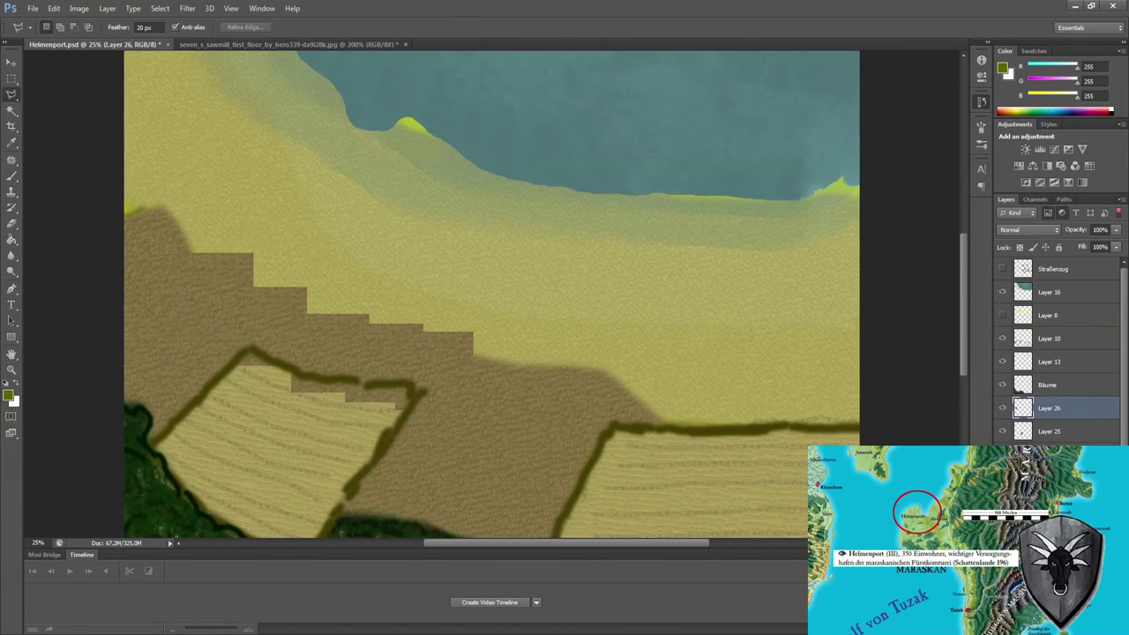
key(ctrl+e)
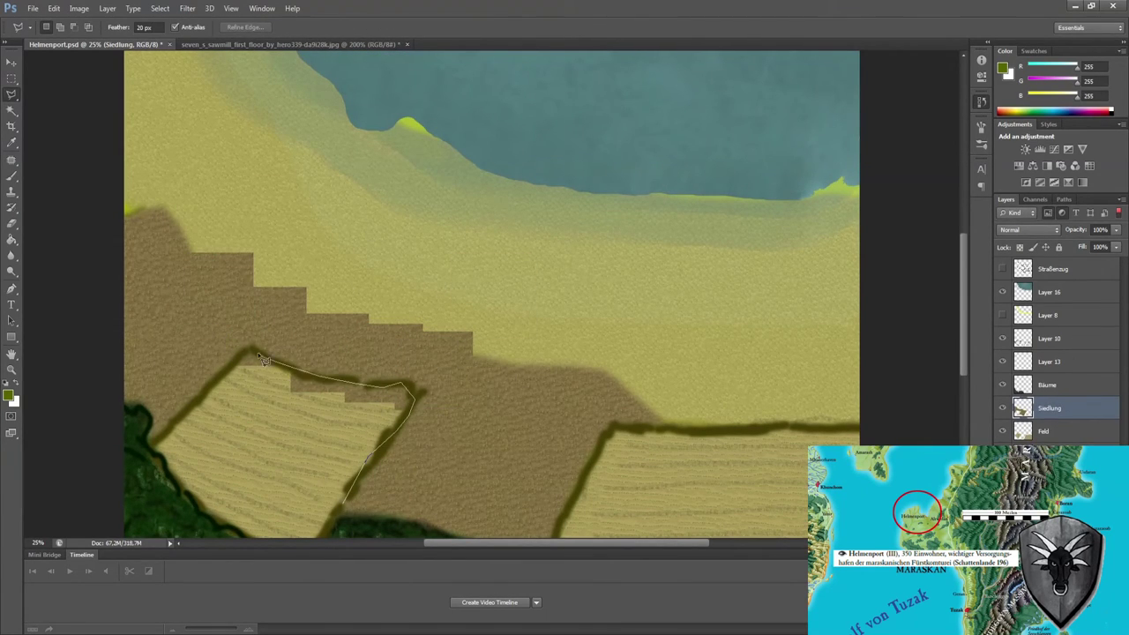
- Delete the brown staircase overlapping the field, then start a small triangular selection on the beach
click(259, 356)
key(Delete)
click(679, 377)
double_click(489, 168)
key(Delete)
key(ctrl+minus)
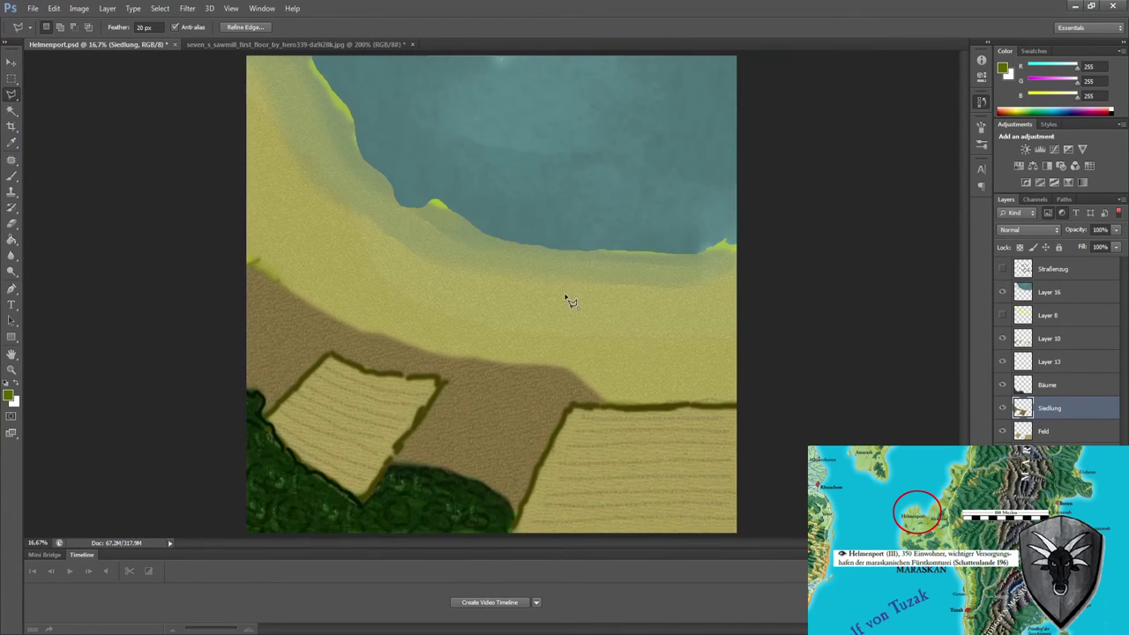
click(634, 288)
double_click(616, 331)
- Set the settlement layer to 78% opacity and restore the field layer at 25% opacity
key(7)
key(8)
key(ctrl+alt+z)
key(ctrl+alt+z)
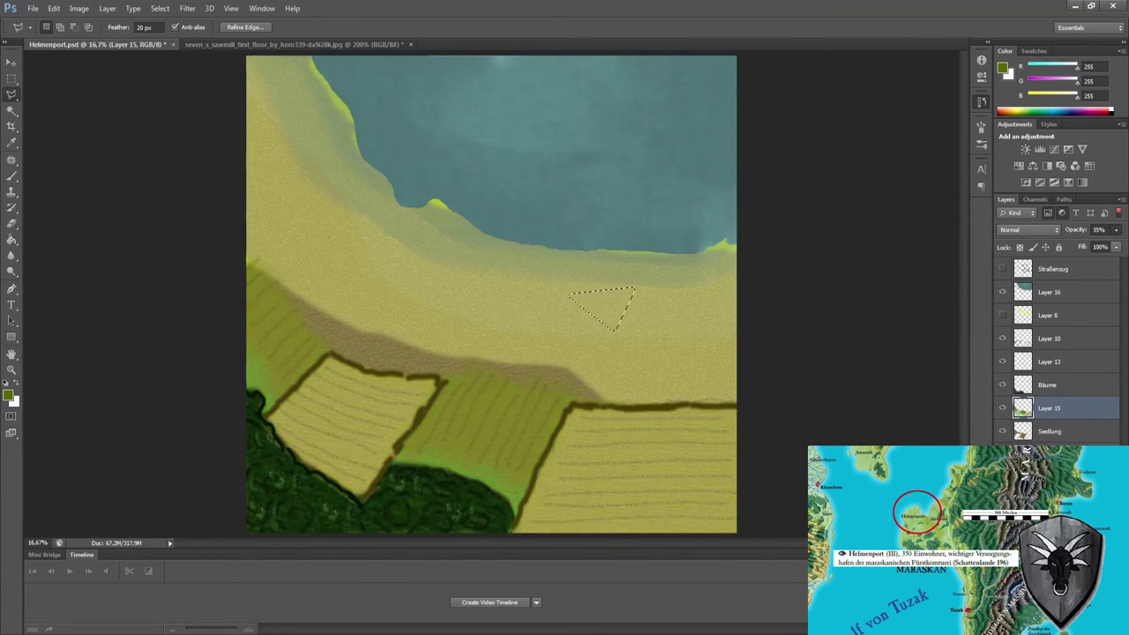
key(2)
key(5)
- Show the green coastline layer, move it lower in the stack, and dim it to 31% opacity
key(ctrl+plus)
scroll(713, 269, down, 2)
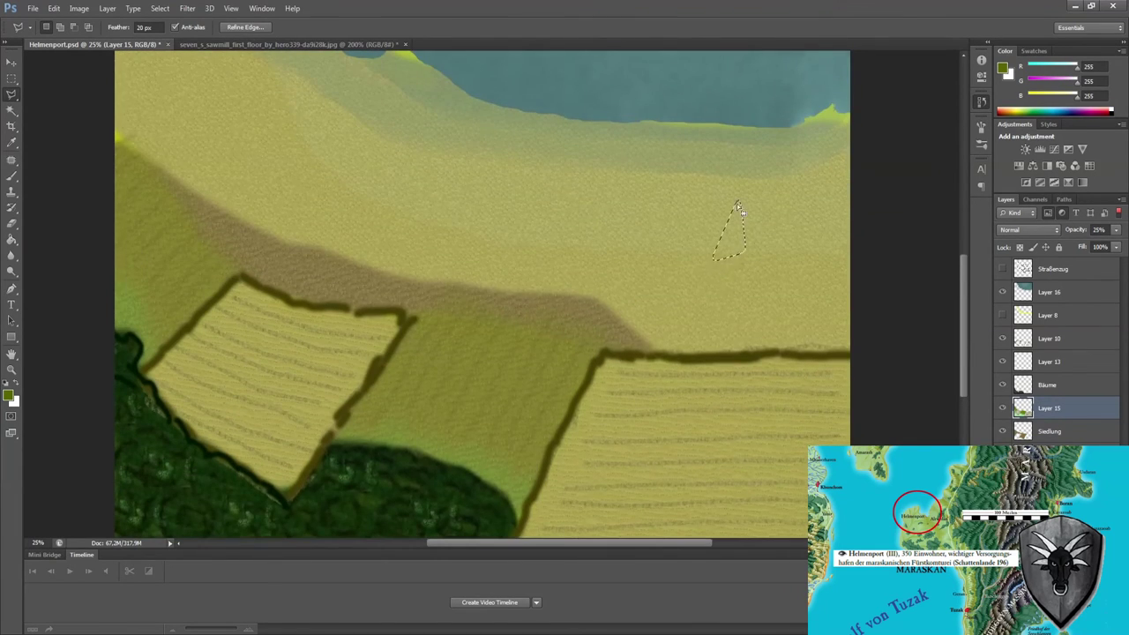
scroll(739, 209, down, 2)
scroll(739, 209, up, 4)
click(1003, 315)
drag(1048, 315, 1048, 437)
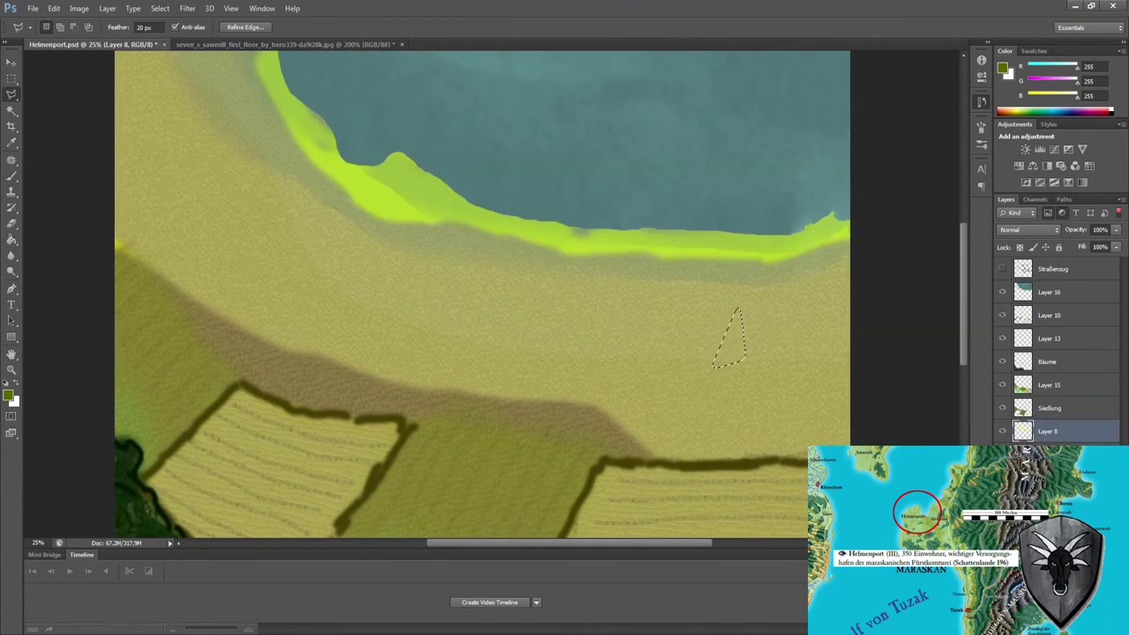
key(3)
key(1)
- Zoom out to the whole map and switch to the Sumpf1 texture document
scroll(482, 291, up, 1)
scroll(482, 291, up, 2)
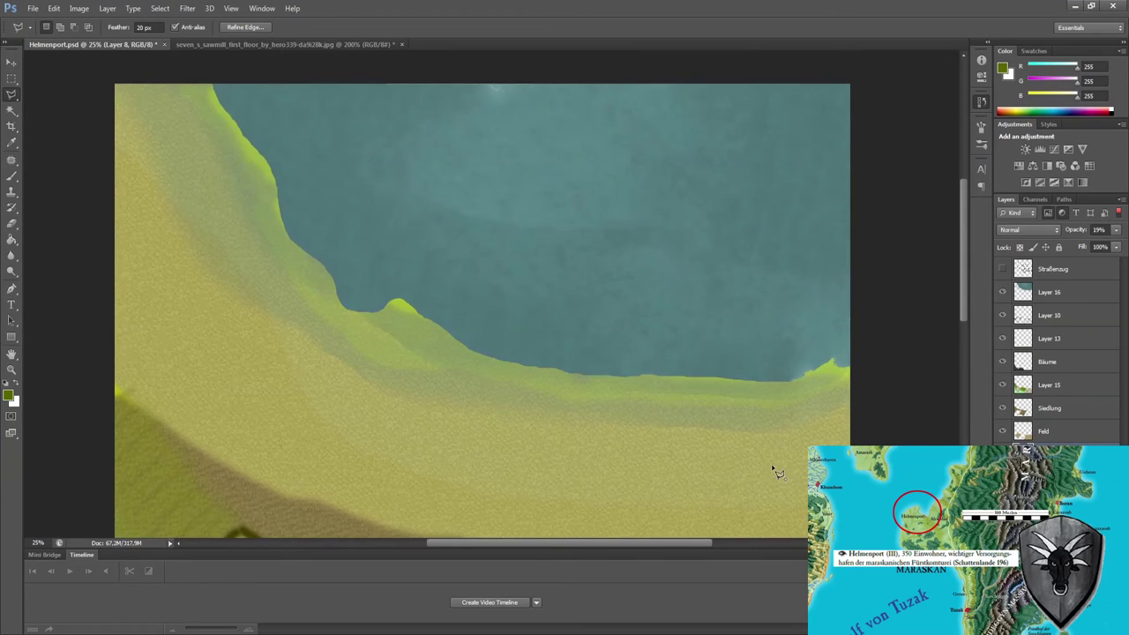
key(ctrl+minus)
key(ctrl+Tab)
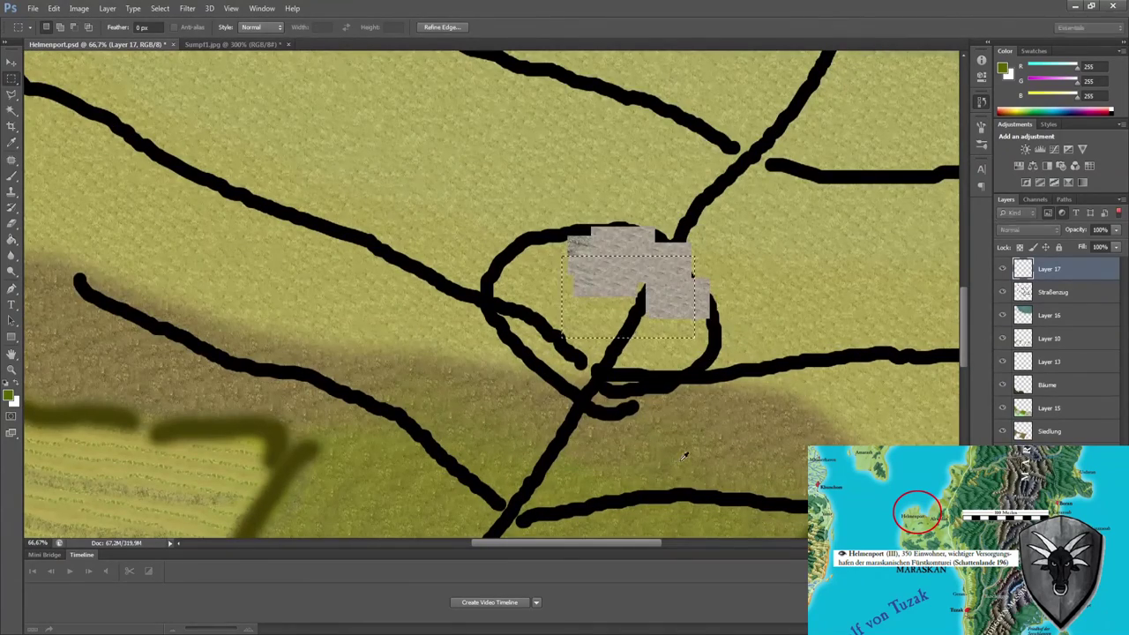
- Duplicate the grey gravel texture over the plaza circle, adding a copy at its top right
mouse_move(609, 274)
mouse_down()
mouse_move(669, 378)
mouse_move(547, 291)
mouse_up()
scroll(650, 385, up, 1)
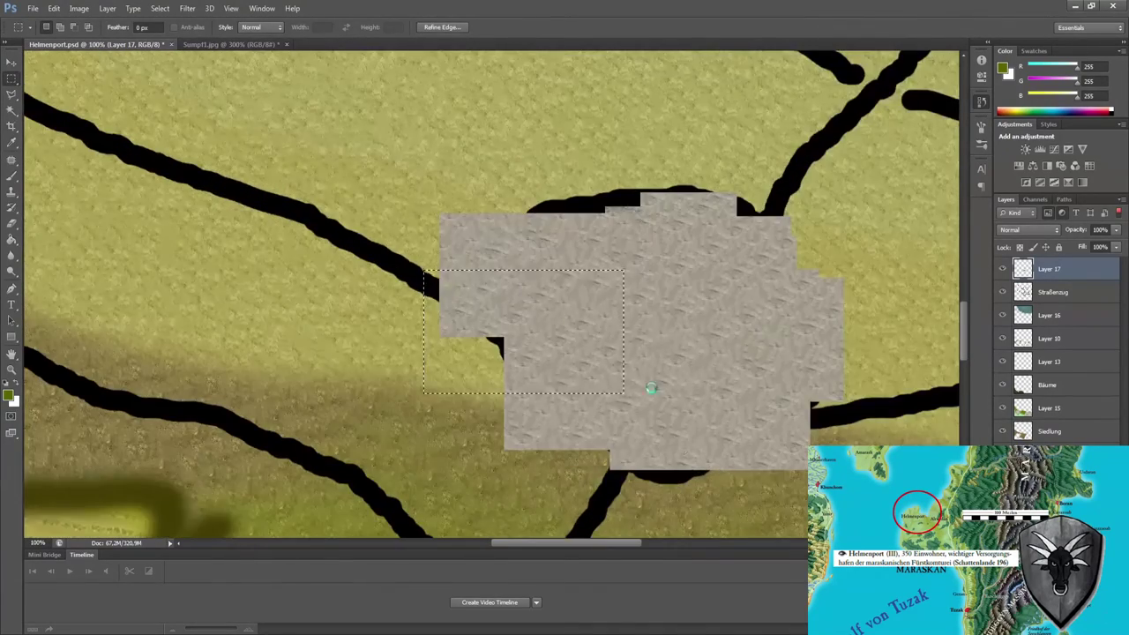
scroll(638, 389, down, 2)
scroll(638, 388, up, 2)
drag(600, 322, 687, 208)
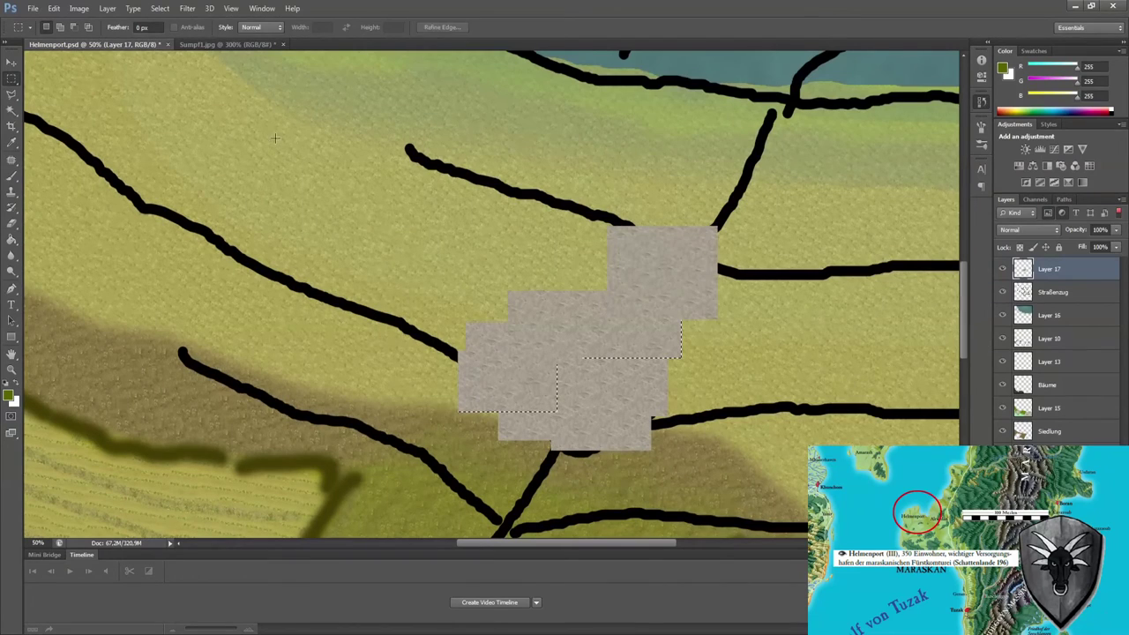
- Lasso a road strip toward the river, then undo the grey strip
key(l)
click(776, 88)
double_click(798, 105)
click(723, 305)
click(793, 176)
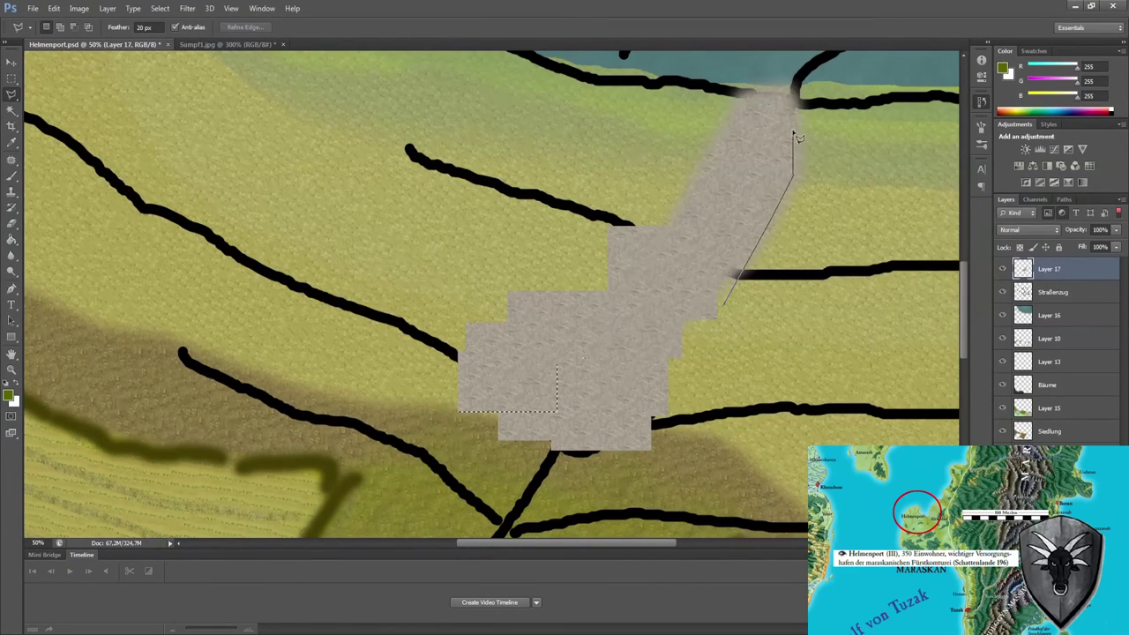
double_click(607, 315)
scroll(494, 291, down, 1)
key(m)
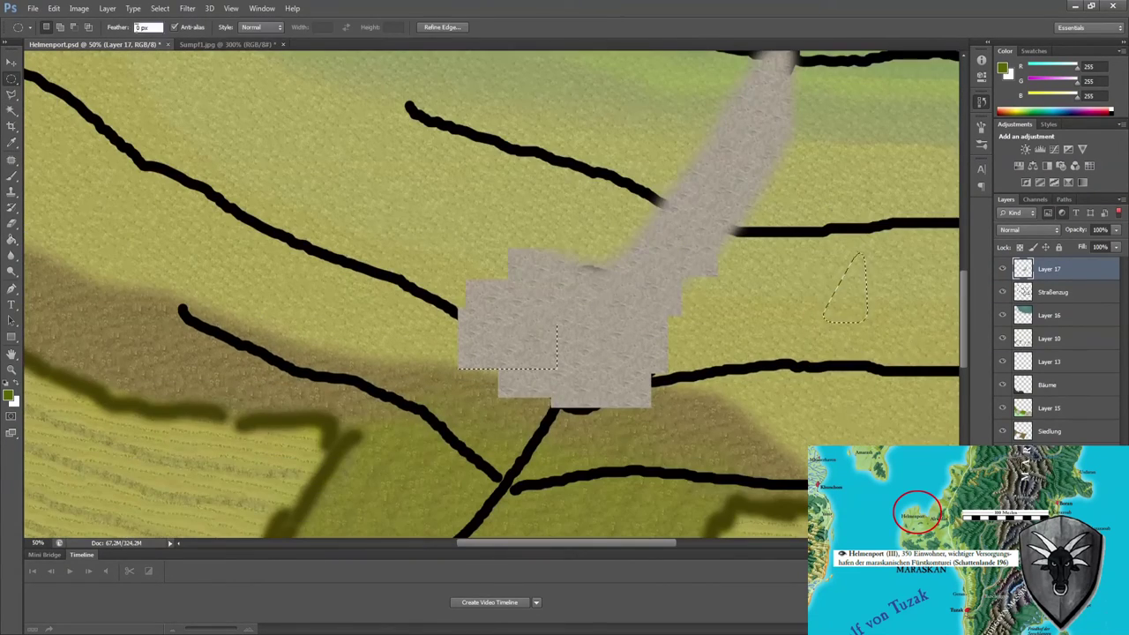
key(ctrl+alt+z)
- Fill an elliptical selection on the plaza centre with gravel, spreading it right, down and lower-left, then zoom to 33.3%
drag(572, 346, 697, 441)
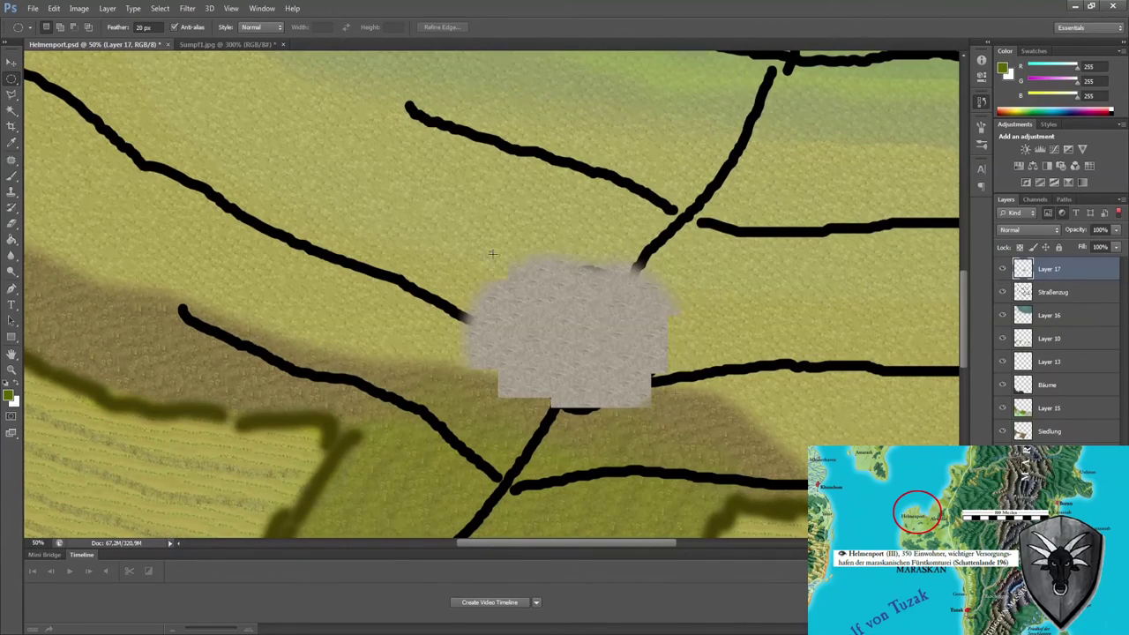
mouse_move(607, 318)
mouse_down()
mouse_move(577, 288)
mouse_move(639, 390)
mouse_move(572, 393)
mouse_up()
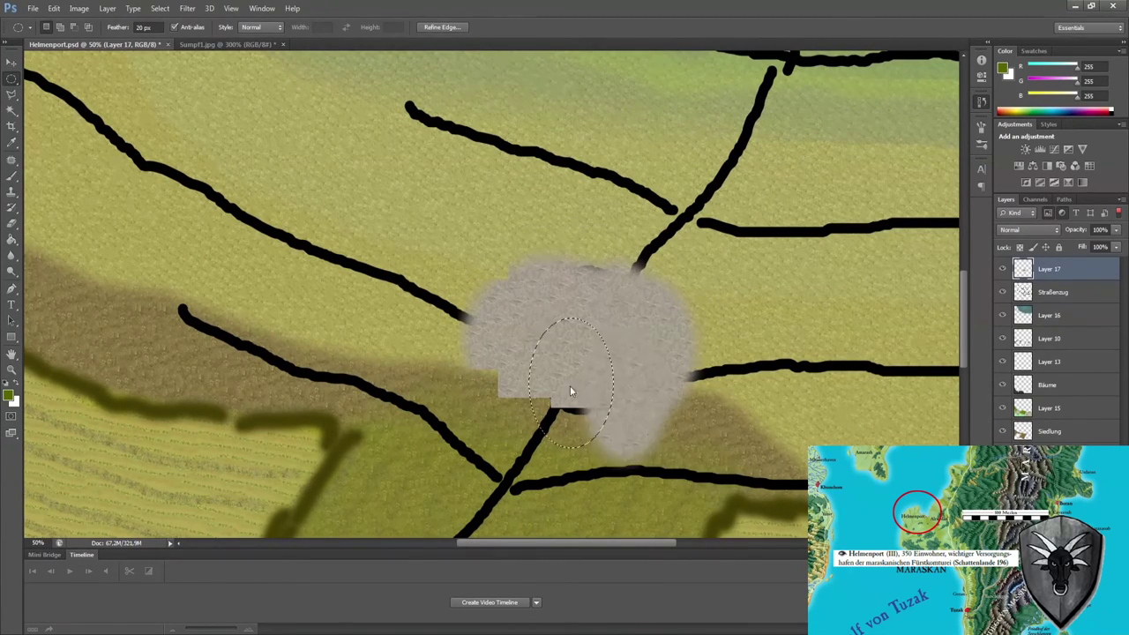
drag(555, 298, 572, 446)
drag(493, 331, 523, 275)
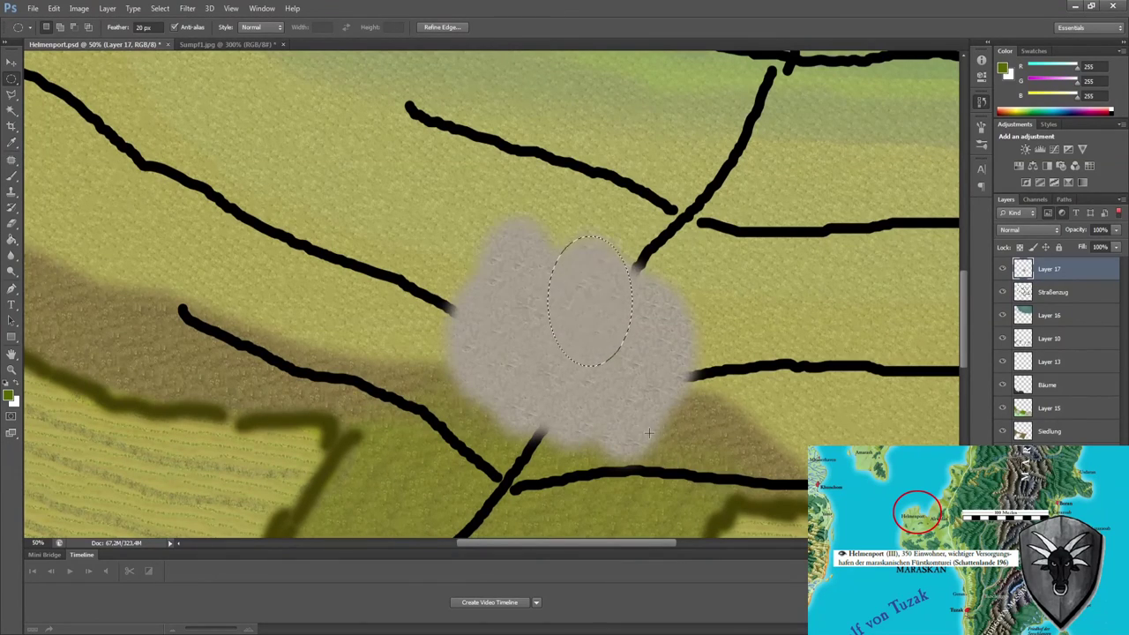
key(ctrl+minus)
key(ctrl+d)
- Outline the road leading toward the sea with the Polygonal Lasso and fill it grey
key(l)
click(562, 280)
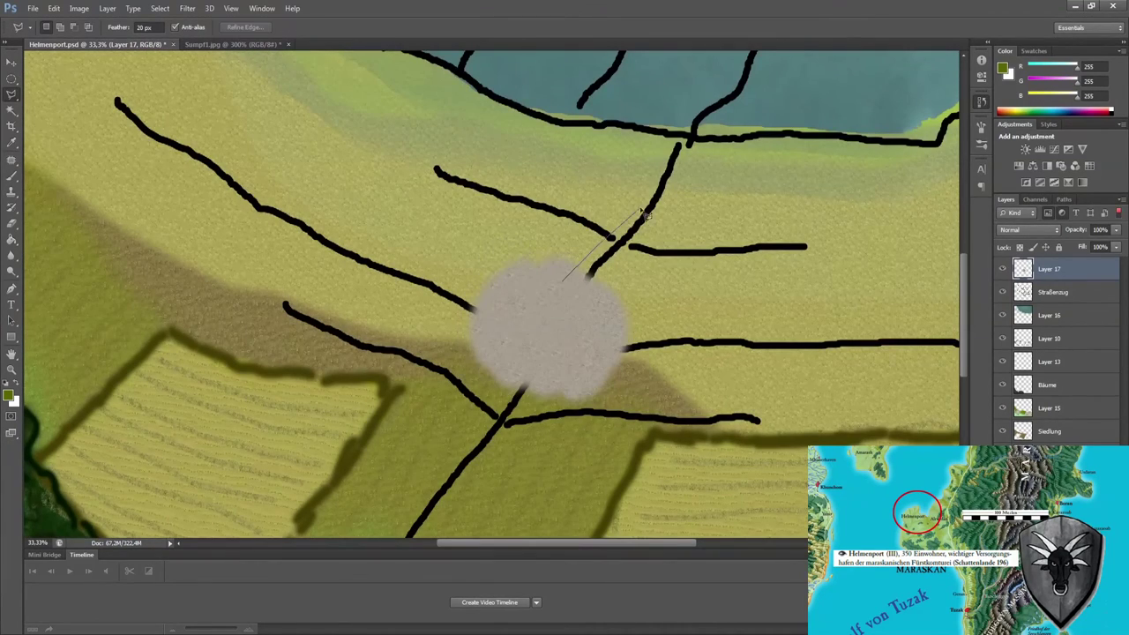
double_click(688, 207)
key(Delete)
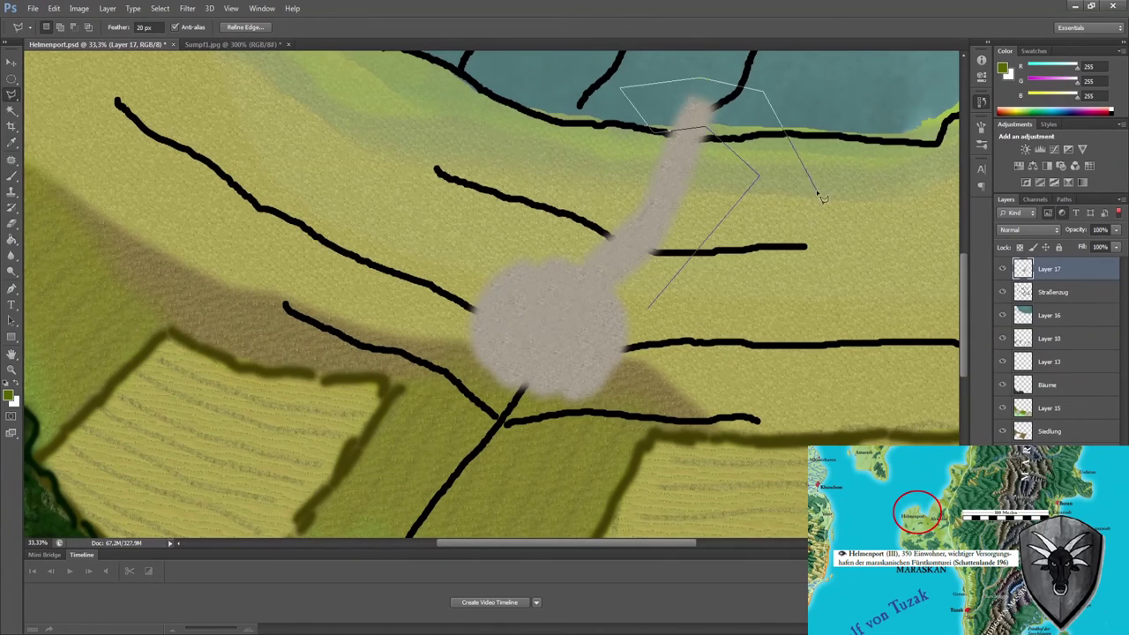
key(Escape)
- Fill the next road branch and the road right of the plaza with grey gravel
scroll(617, 229, right, 3)
click(429, 258)
double_click(223, 159)
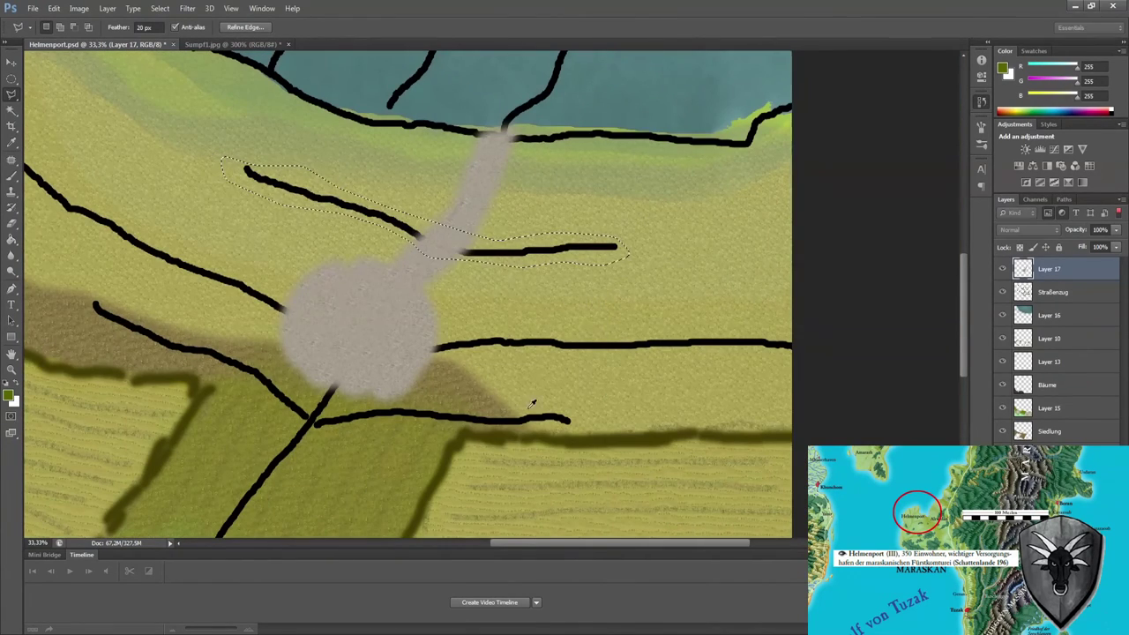
key(Delete)
click(388, 329)
click(794, 331)
click(794, 367)
double_click(446, 344)
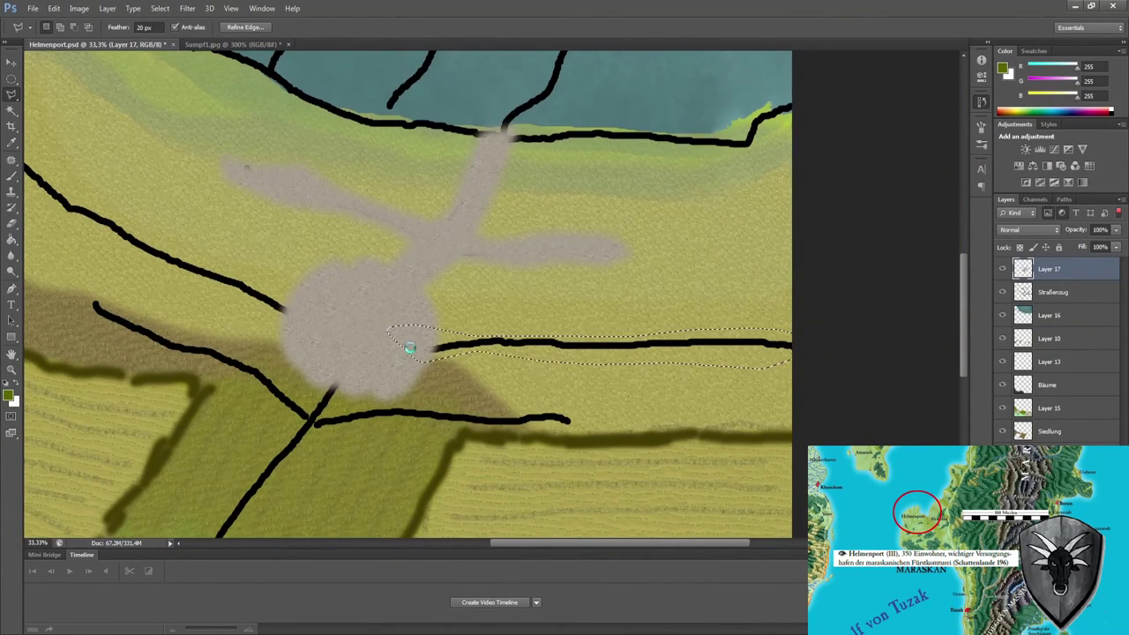
key(Delete)
- Fill the diagonal road leading south of the plaza with grey gravel
drag(409, 348, 753, 231)
click(677, 236)
click(708, 256)
click(540, 483)
double_click(503, 475)
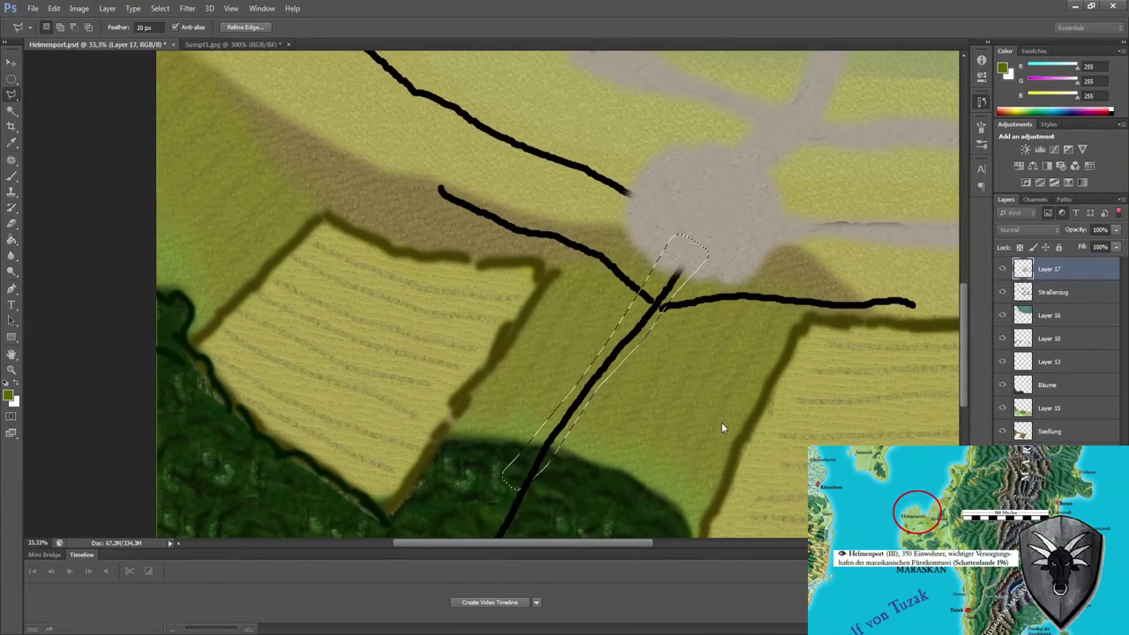
key(Delete)
- Erase the black guide line west of the plaza on Layer 17
click(1047, 385)
key(ctrl+shift+bracketright)
click(670, 379)
click(690, 342)
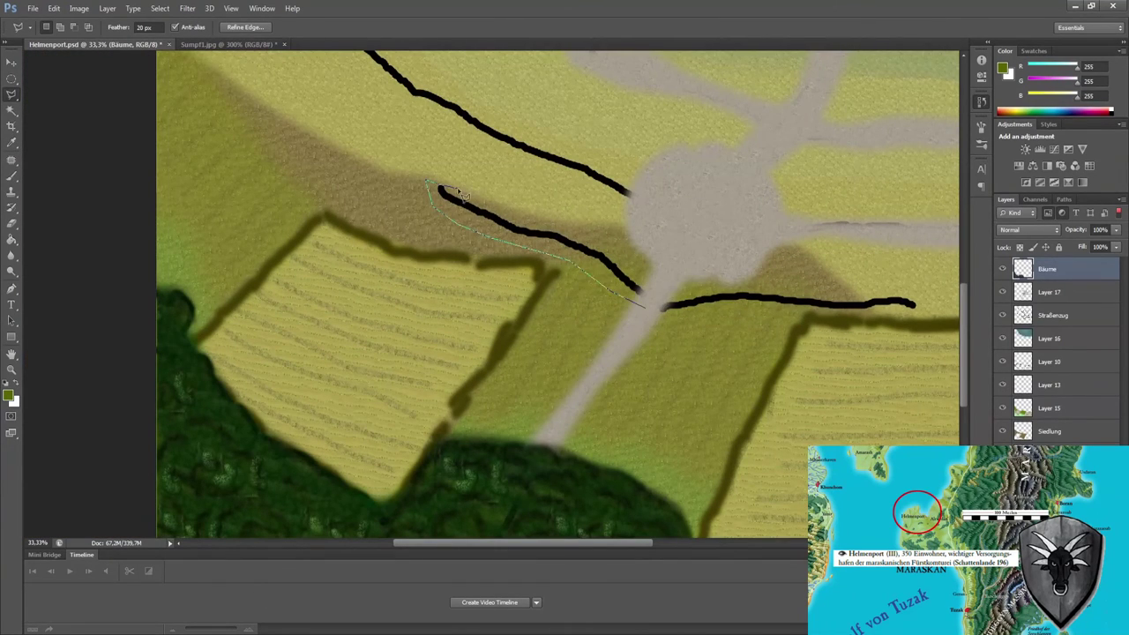
scroll(529, 389, right, 5)
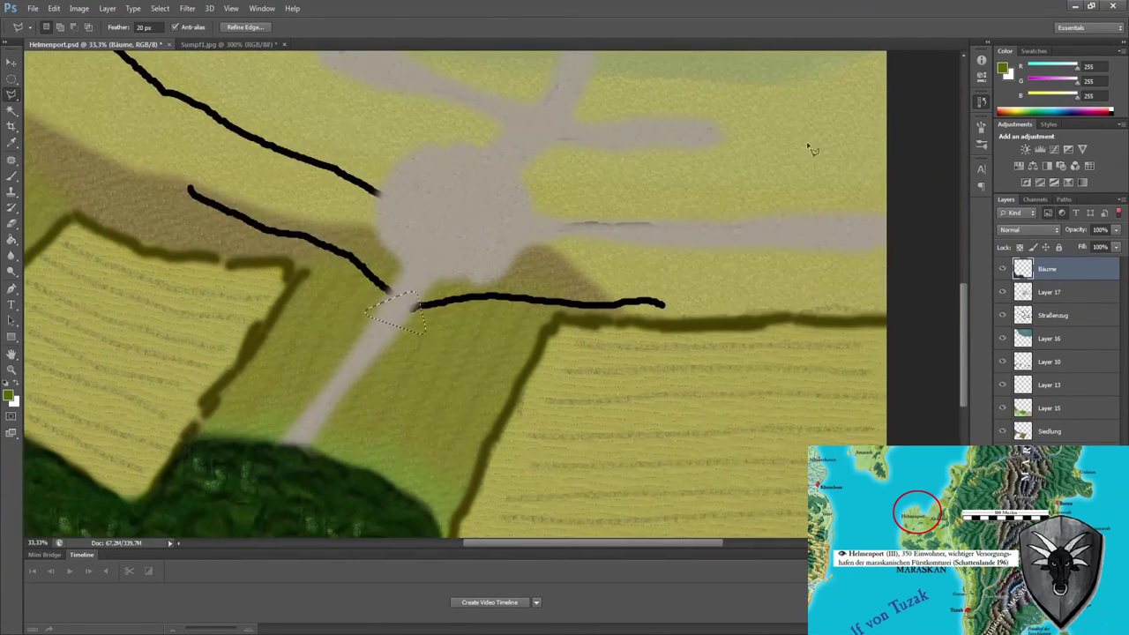
key(alt+bracketleft)
key(Delete)
key(ctrl+d)
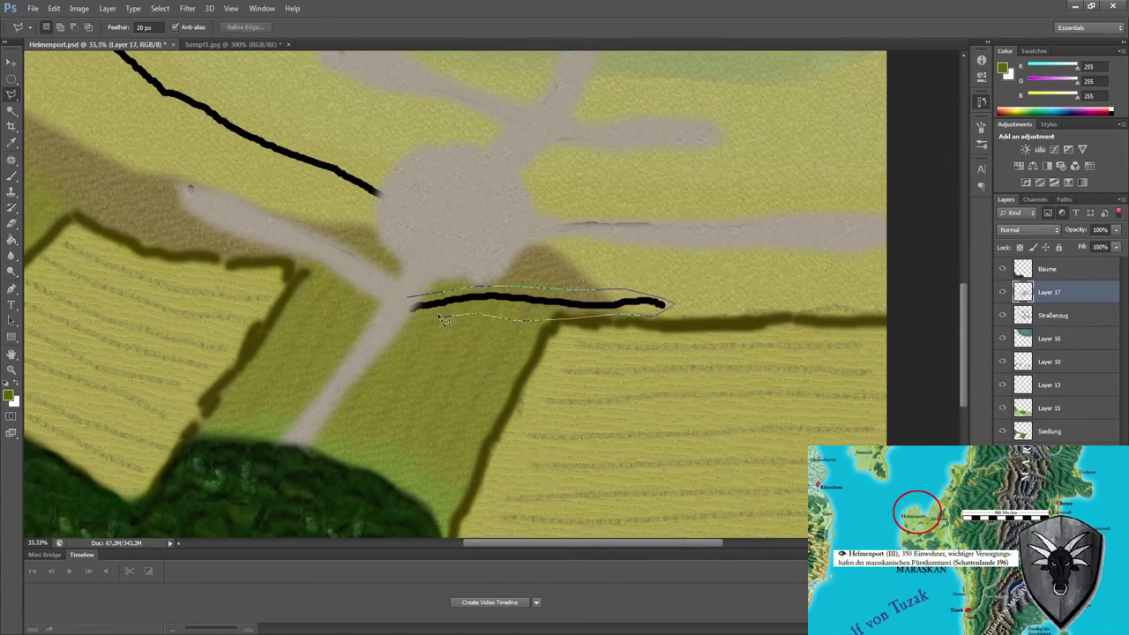
- Erase the upper-left black guide line and clear the leftover selection
scroll(656, 346, up, 3)
scroll(656, 346, left, 5)
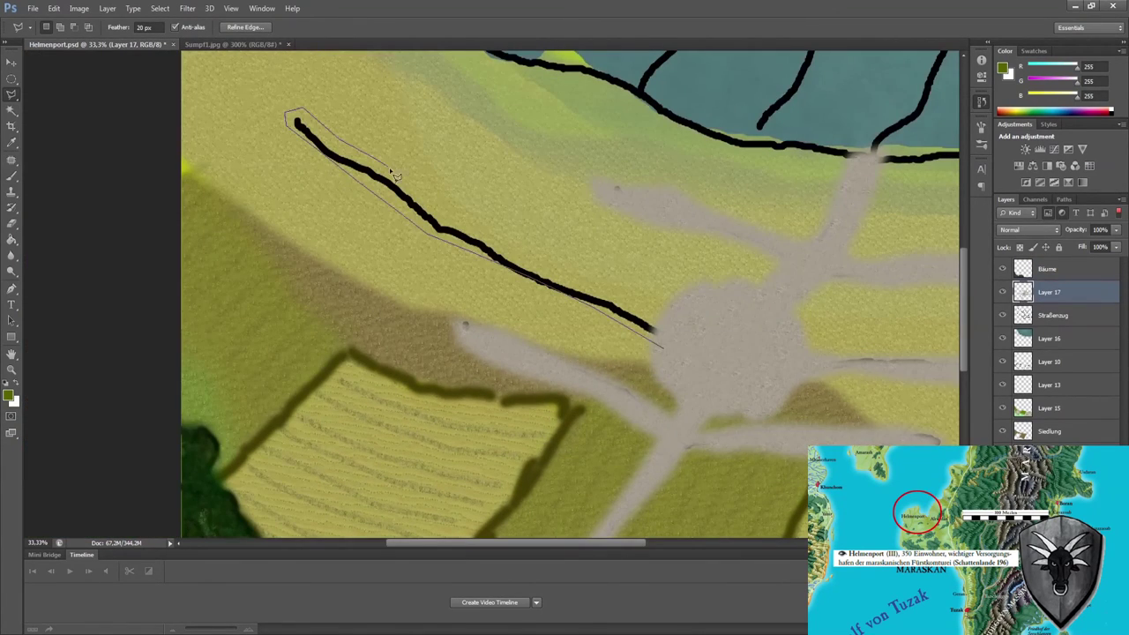
key(ctrl+d)
key(Delete)
scroll(482, 323, right, 5)
scroll(483, 323, down, 3)
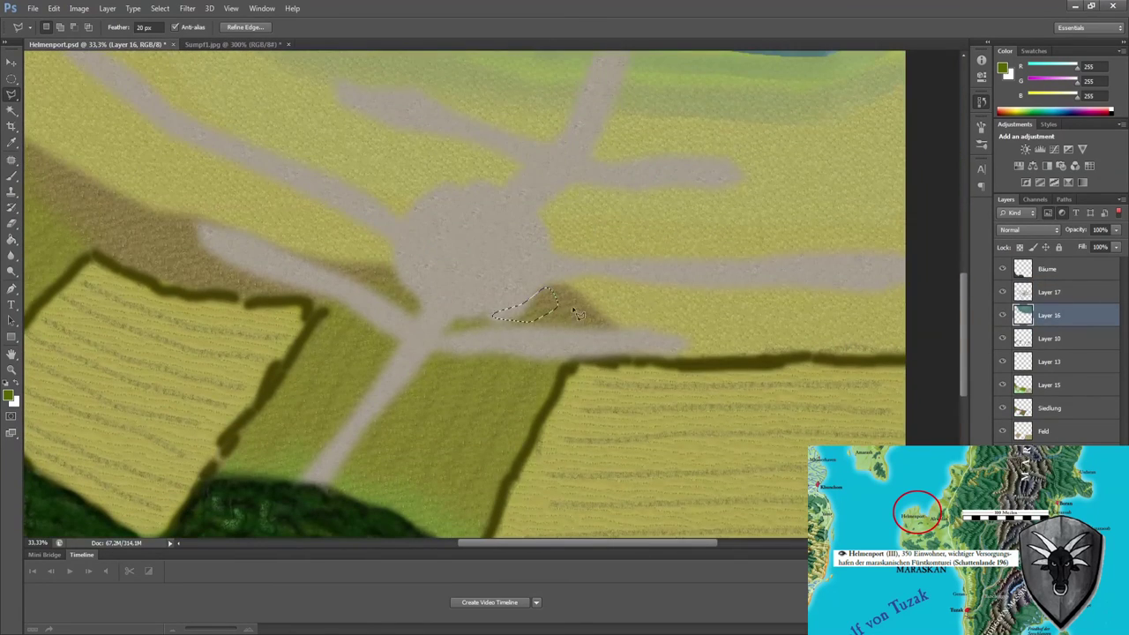
key(ctrl+d)
key(alt+])
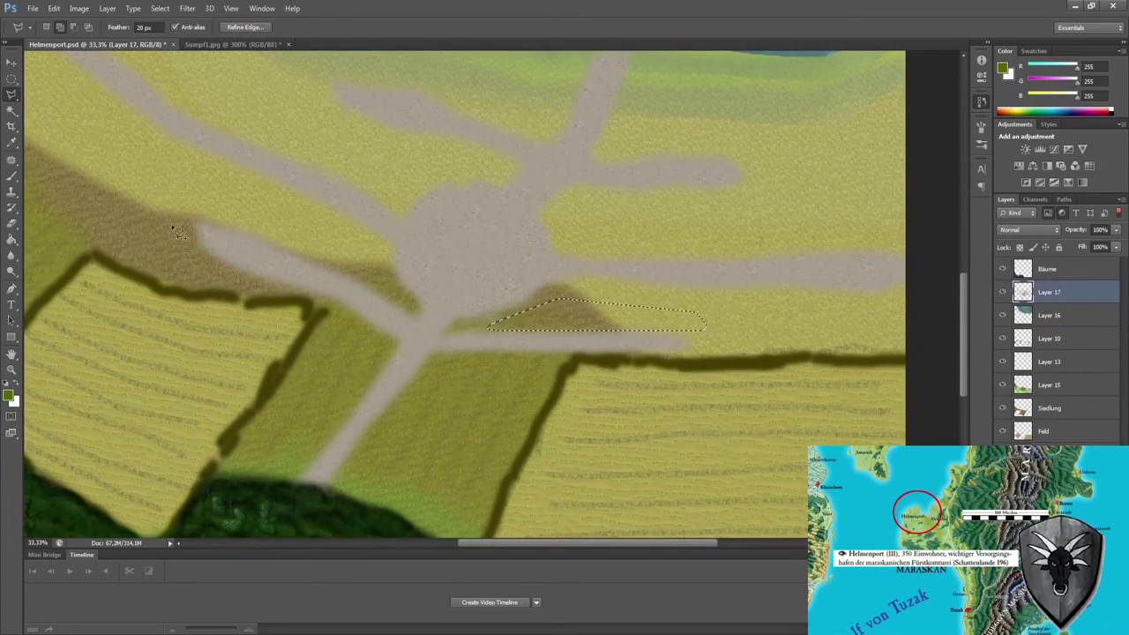
key(ctrl+d)
- Outline the upper-left road extension and the road stretch near the shoreline
click(189, 191)
drag(329, 255, 349, 247)
scroll(348, 247, up, 3)
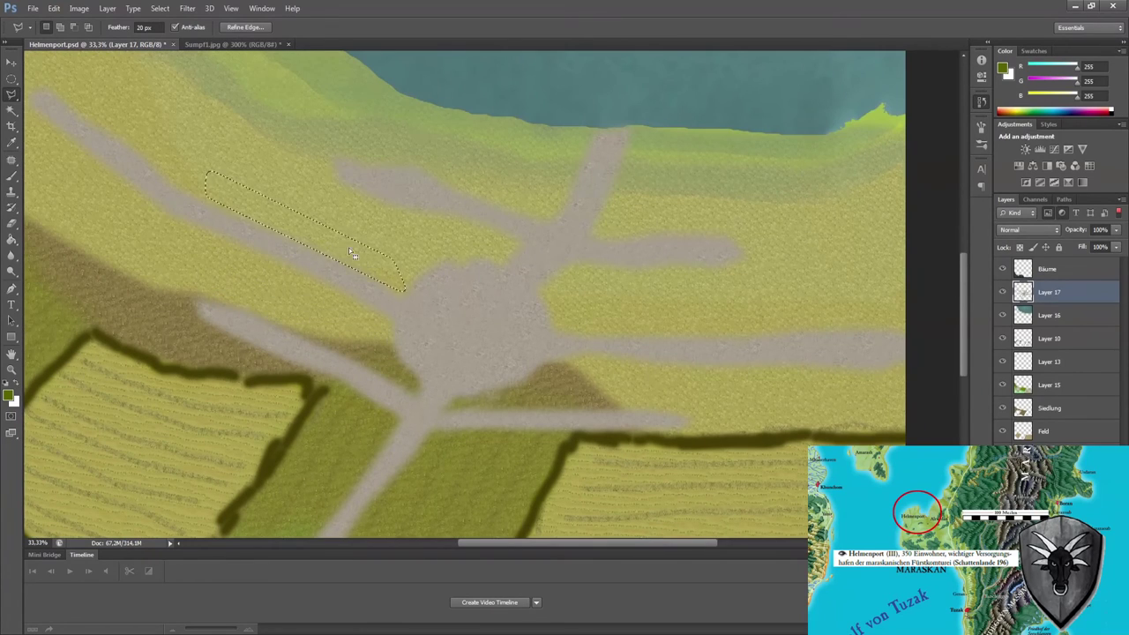
click(603, 110)
click(664, 91)
click(748, 125)
click(726, 182)
click(606, 131)
click(602, 111)
- Outline the road running east from the plaza
click(651, 329)
click(728, 295)
click(877, 303)
click(904, 320)
double_click(904, 333)
scroll(225, 187, up, 2)
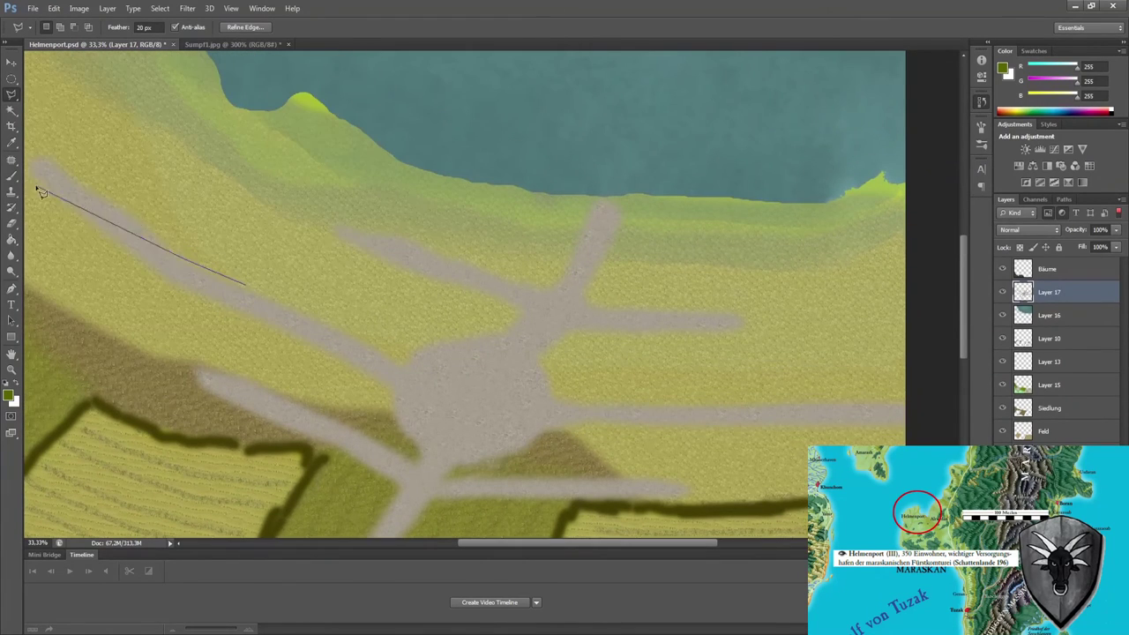
scroll(225, 186, up, 1)
- Outline the road reaching the left map edge and fill the extension grey
click(176, 384)
click(371, 483)
click(357, 432)
double_click(231, 392)
key(ctrl+minus)
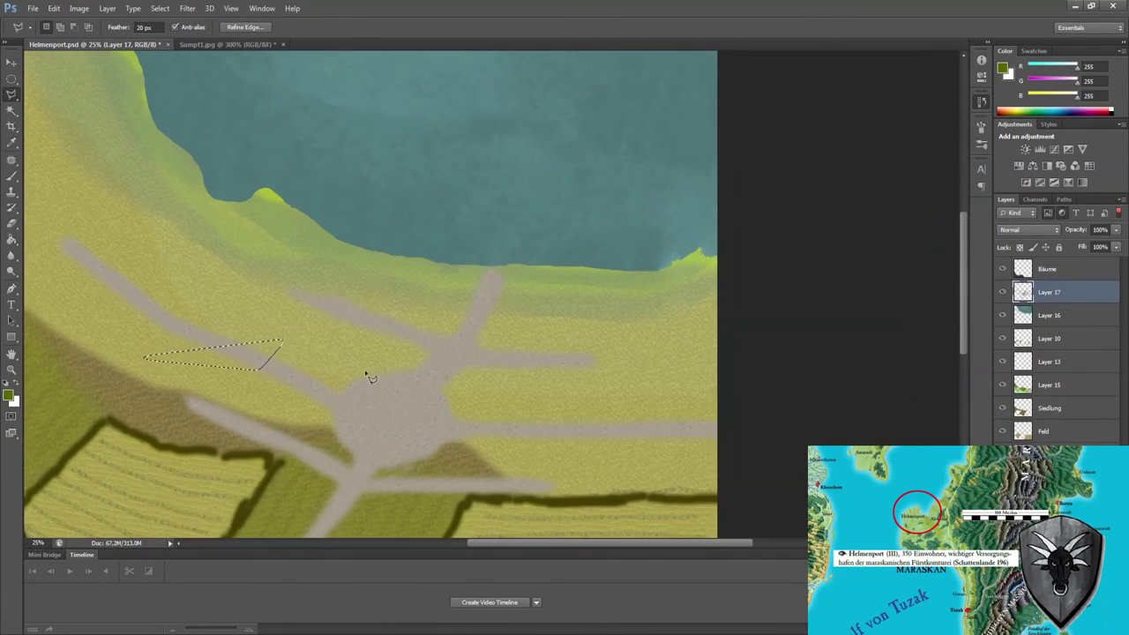
click(454, 371)
key(Escape)
- Lower Layer 17's opacity to 86% to fade the roads slightly
scroll(406, 349, down, 3)
scroll(467, 342, up, 1)
key(7)
key(6)
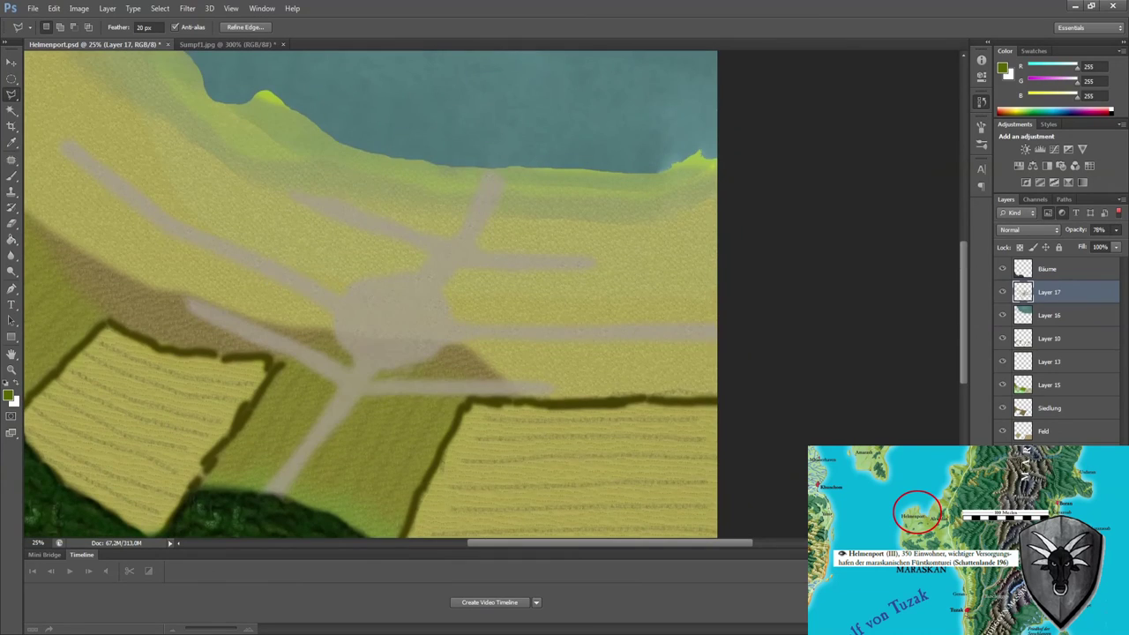
key(ctrl+minus)
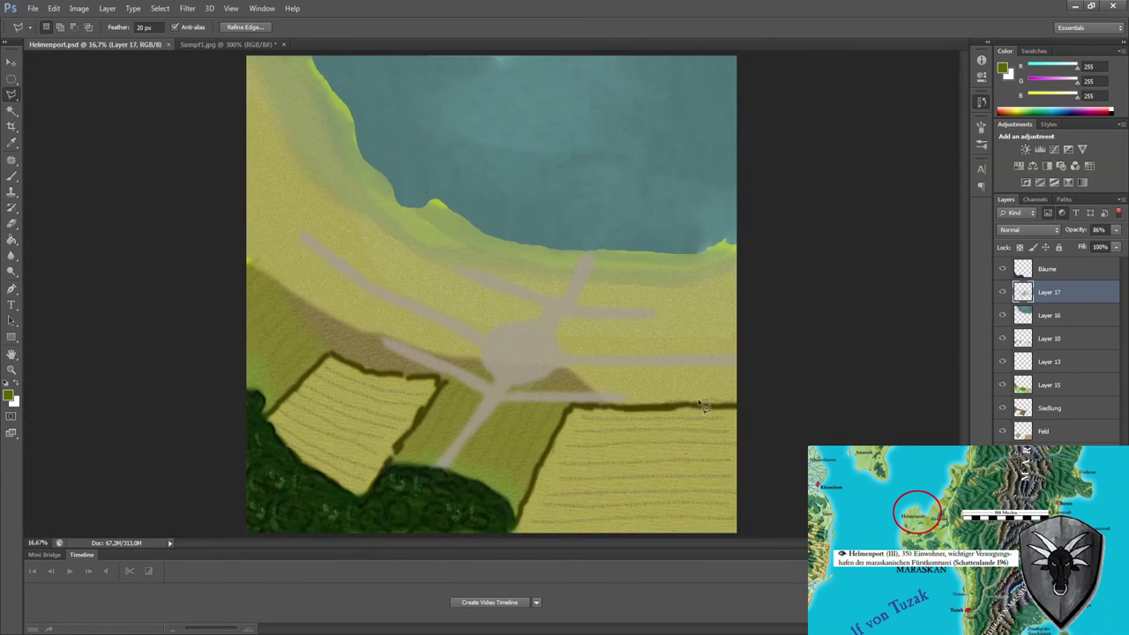
- Copy texture from Sumpf1.jpg and paste it onto the Helmenport map
key(ctrl+Tab)
key(ctrl+c)
key(ctrl+Tab)
key(ctrl+v)
key(ctrl+plus)
key(ctrl+plus)
key(ctrl+plus)
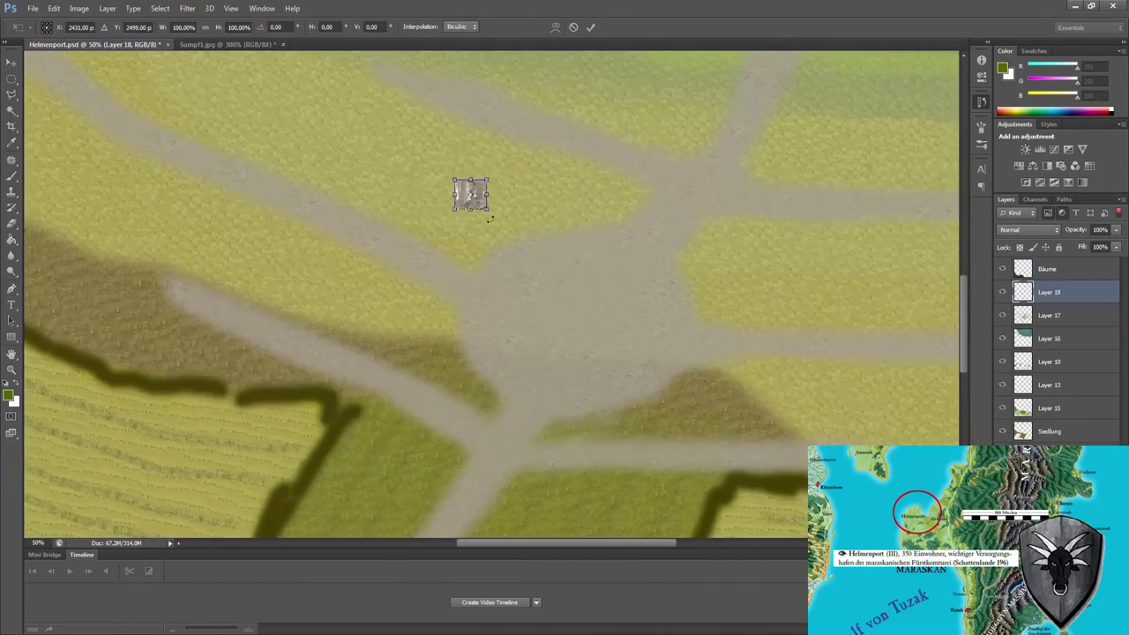
key(ctrl+plus)
key(ctrl+plus)
- Cover the pasted photo patch with rectangular sand copies and save Helmenport.psd
key(m)
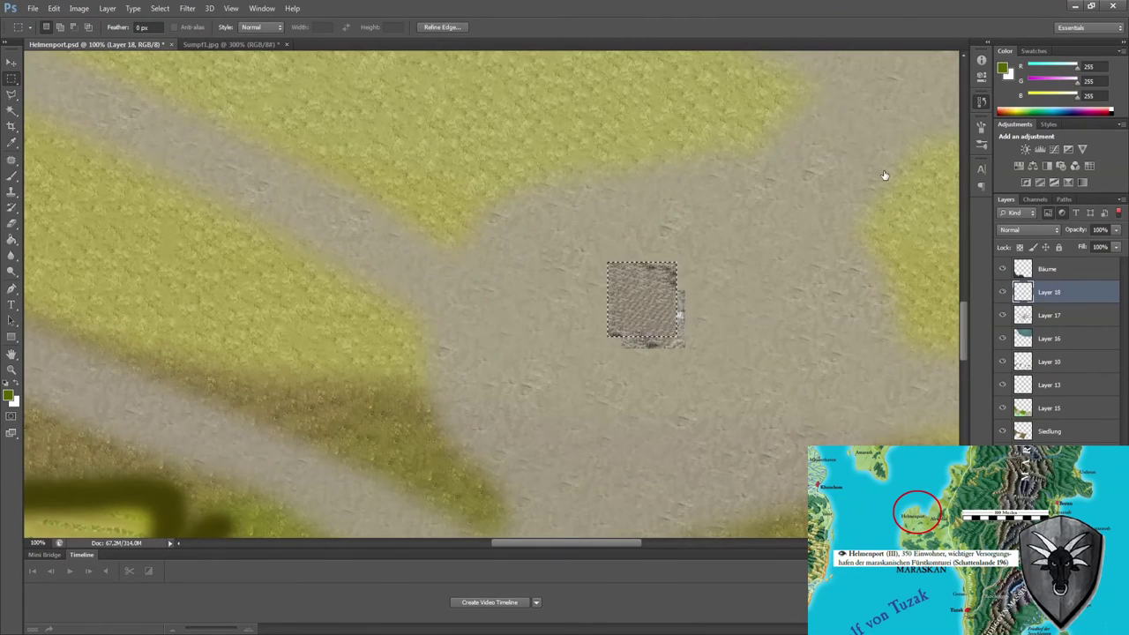
key(ctrl+plus)
drag(739, 372, 799, 395)
drag(830, 255, 909, 349)
mouse_move(869, 300)
mouse_down()
mouse_move(759, 292)
mouse_move(764, 344)
mouse_move(824, 365)
mouse_up()
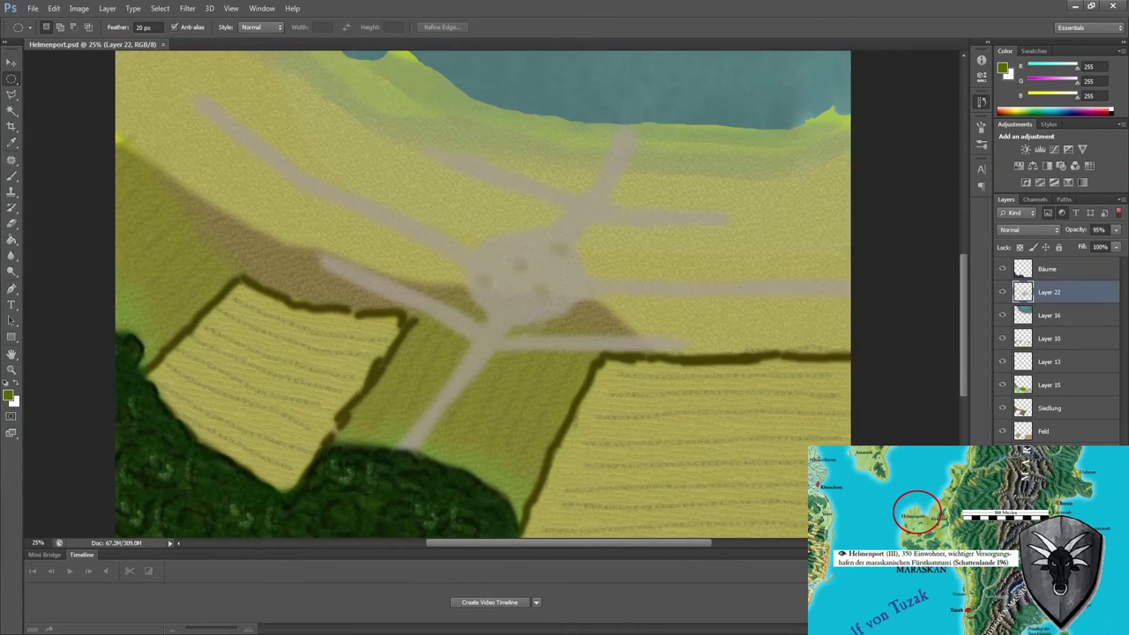
key(ctrl+s)
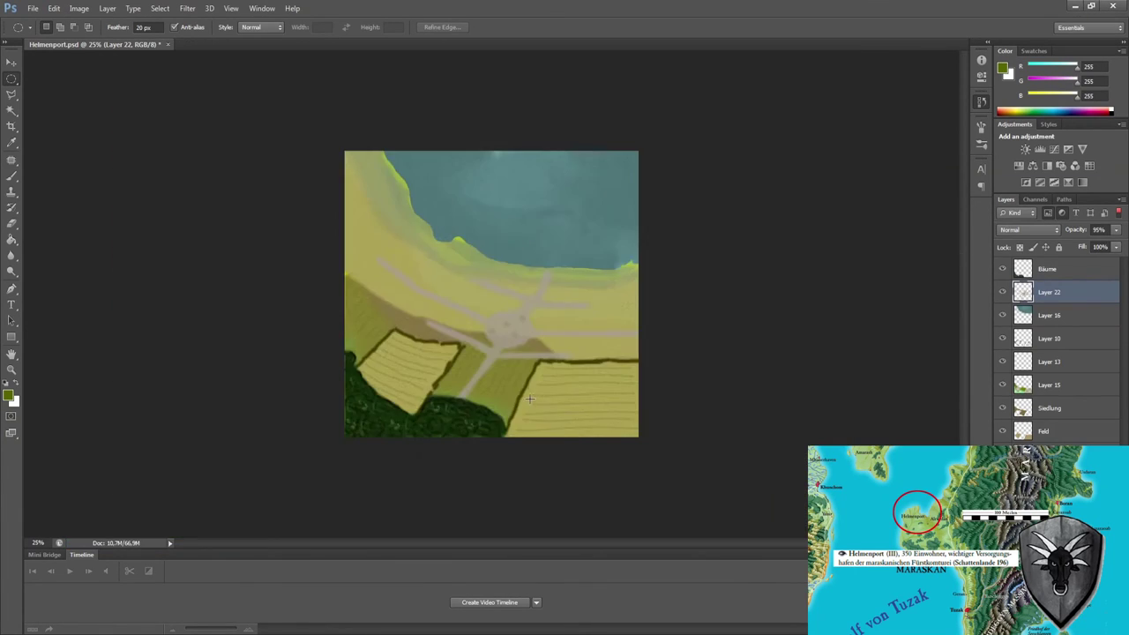
- Zoom in on the map and re-save Helmenport.psd
key(ctrl+plus)
key(ctrl+s)
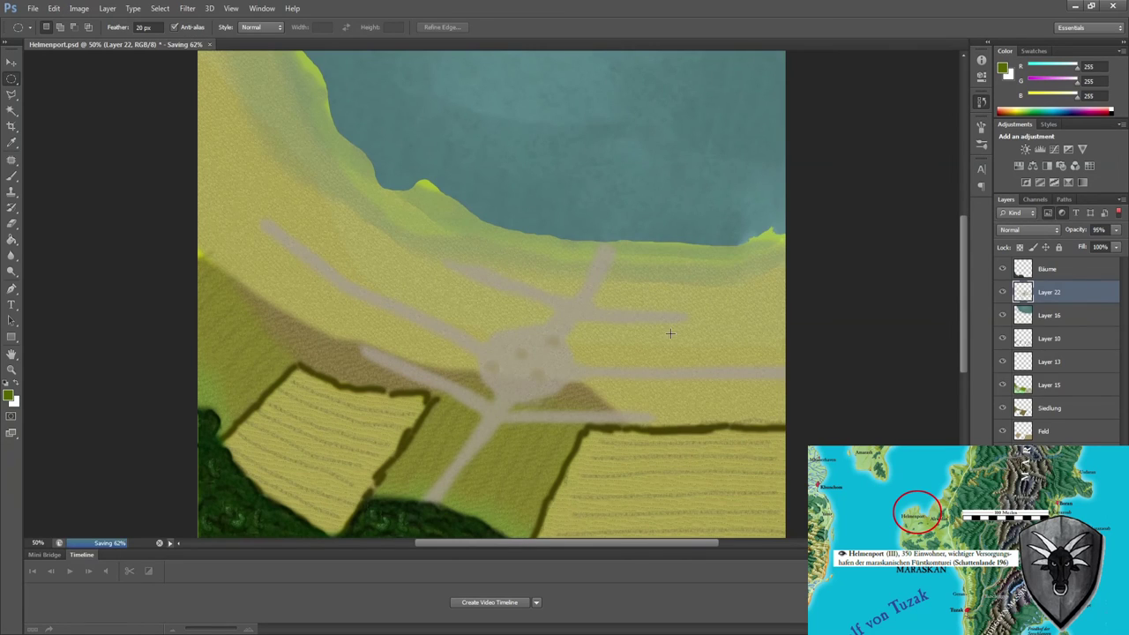